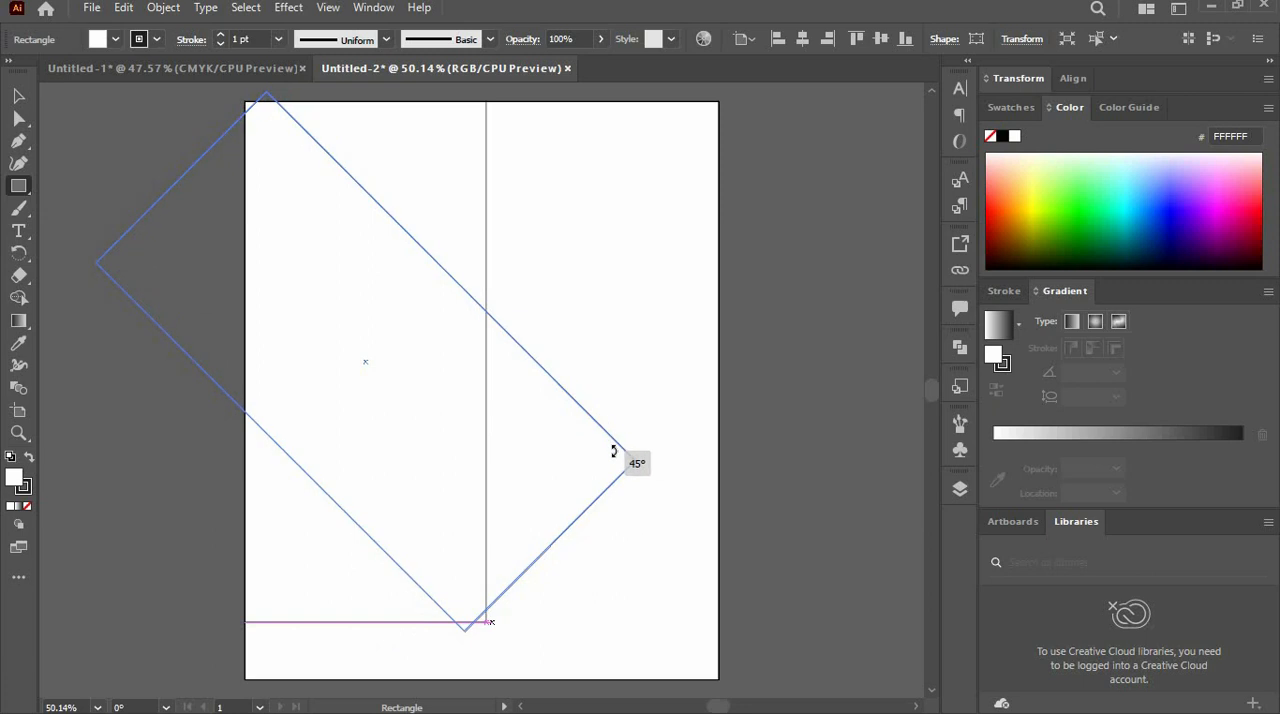
- Move the rotated rectangle and enlarge it so it spans the artboard diagonally from the upper-left corner past the lower-right edge
click(19, 97)
drag(314, 304, 338, 255)
drag(573, 496, 740, 690)
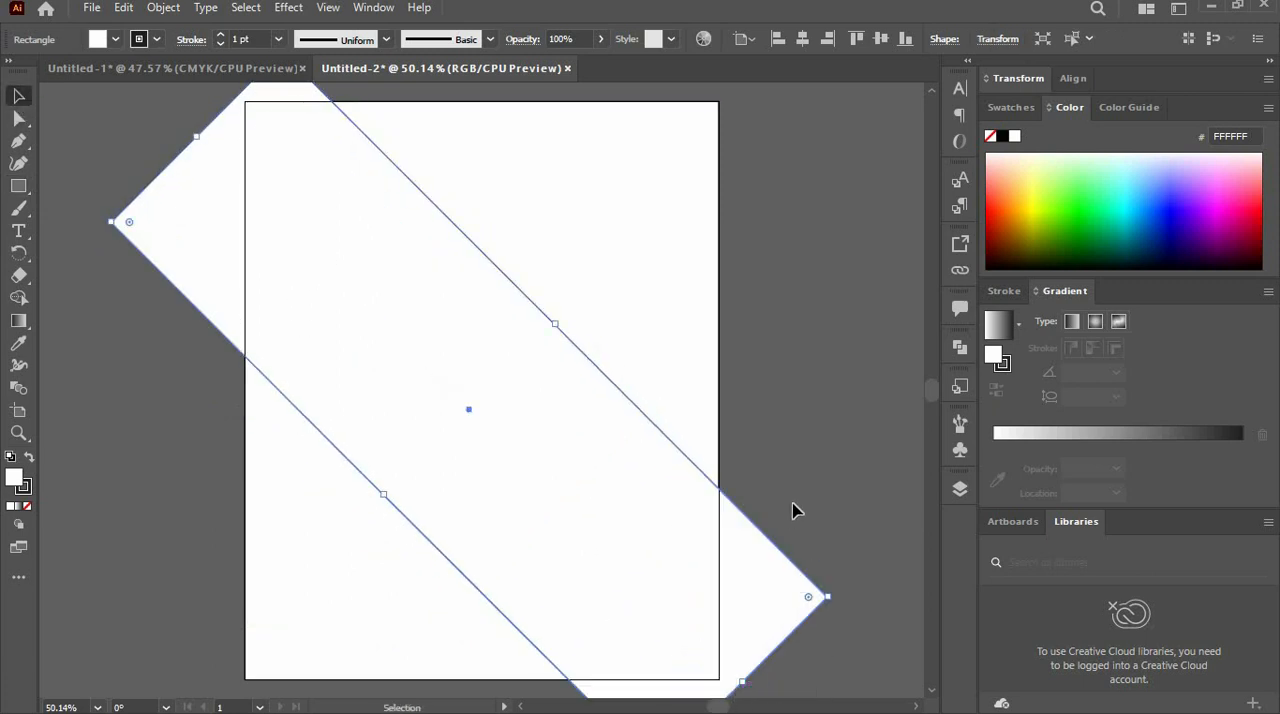
click(800, 457)
scroll(543, 457, down, 1)
click(541, 455)
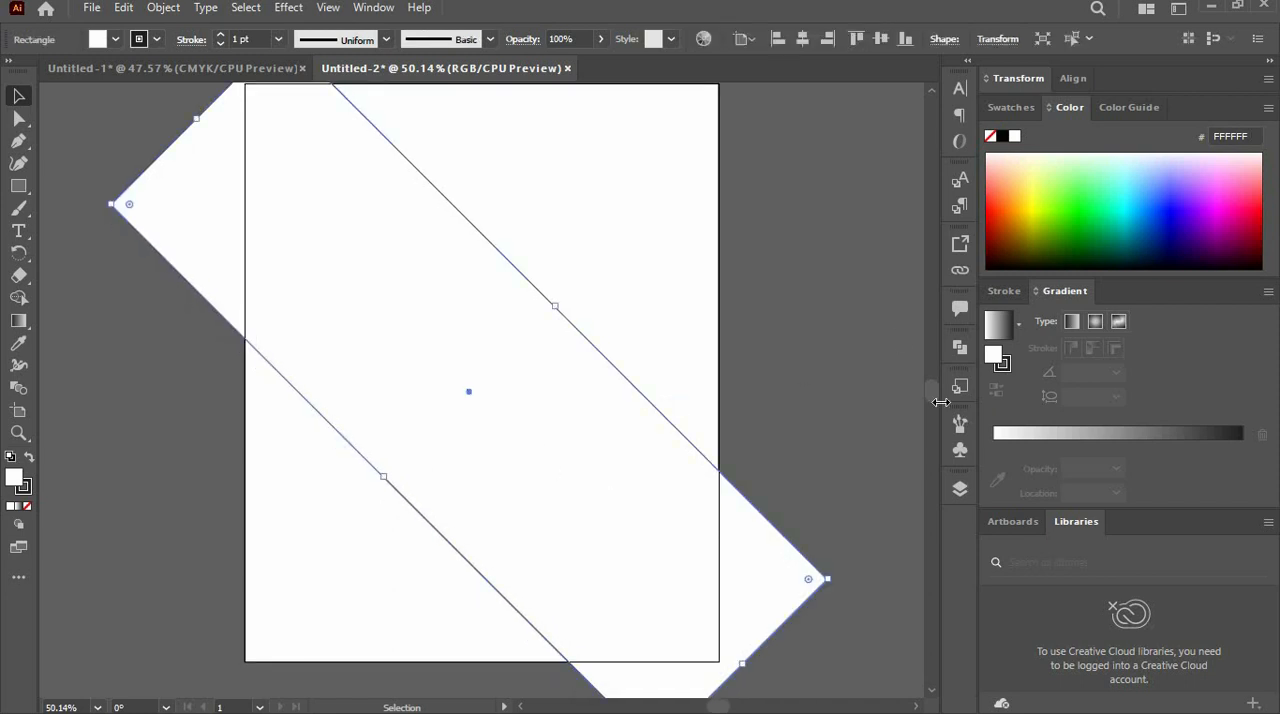
- Fill the diagonal rectangle with the navy blue 22396E sampled from the colour square above the artboard
click(960, 489)
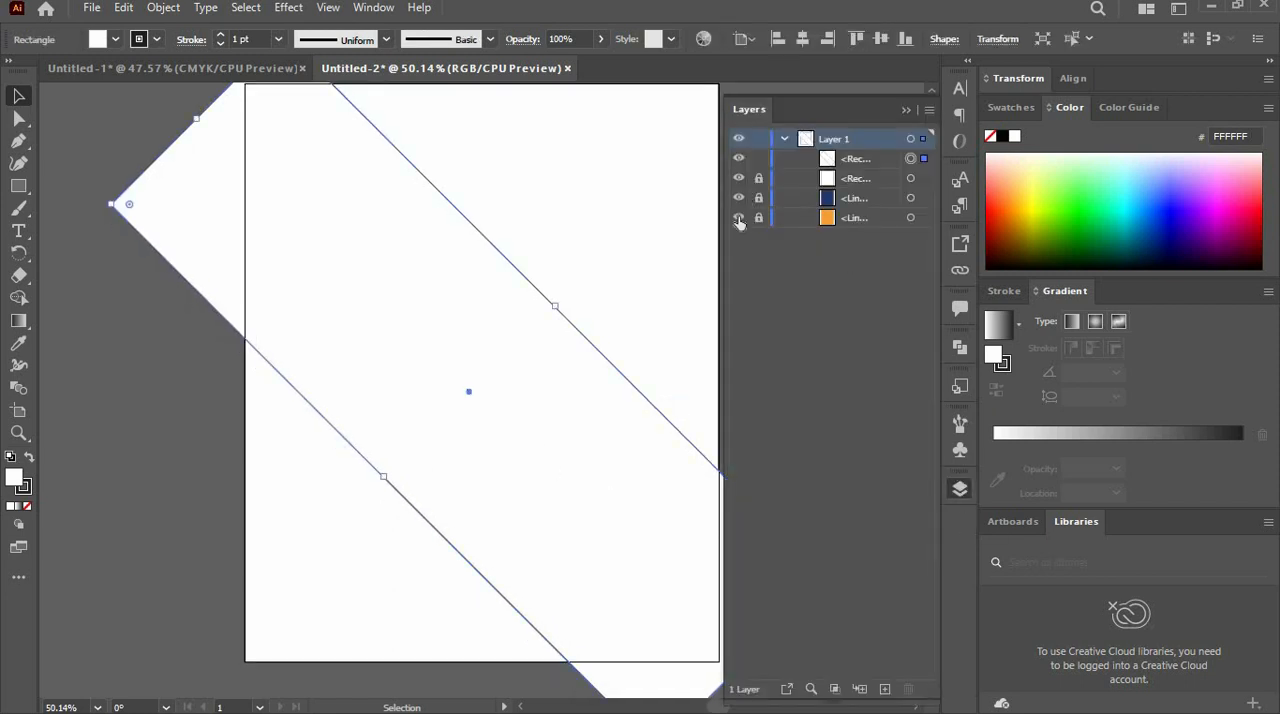
click(906, 109)
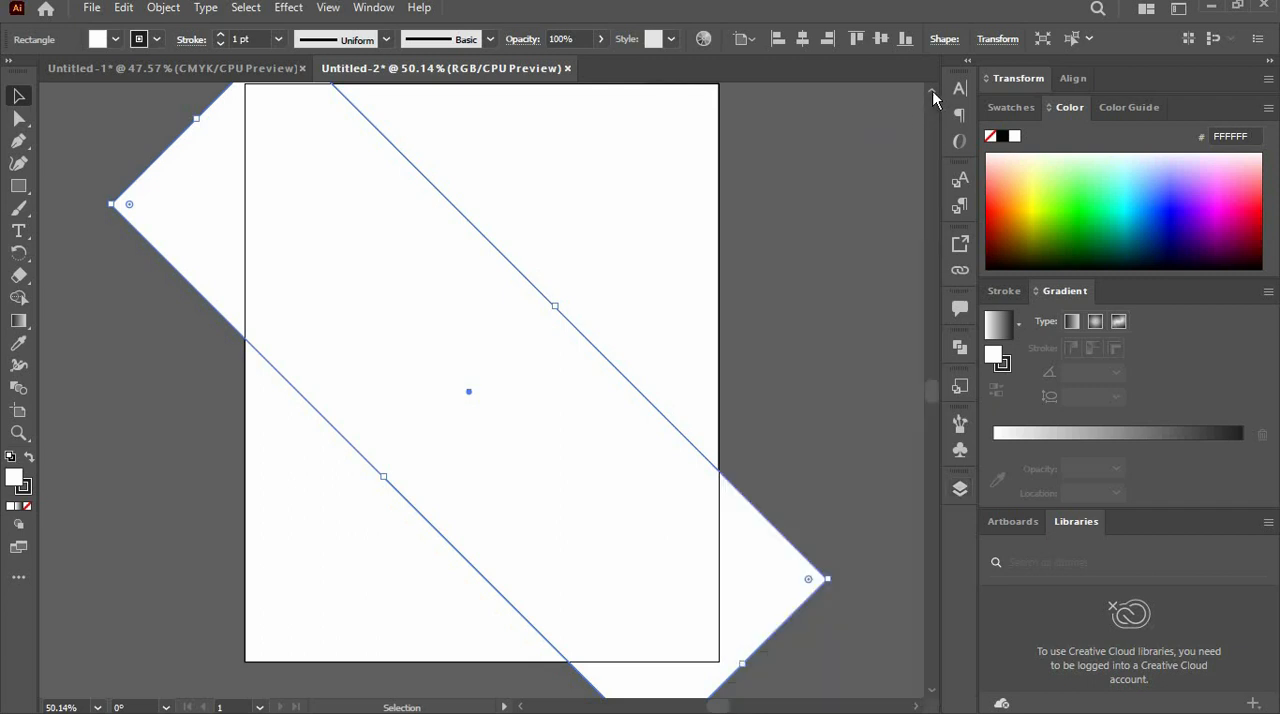
click(933, 92)
click(933, 93)
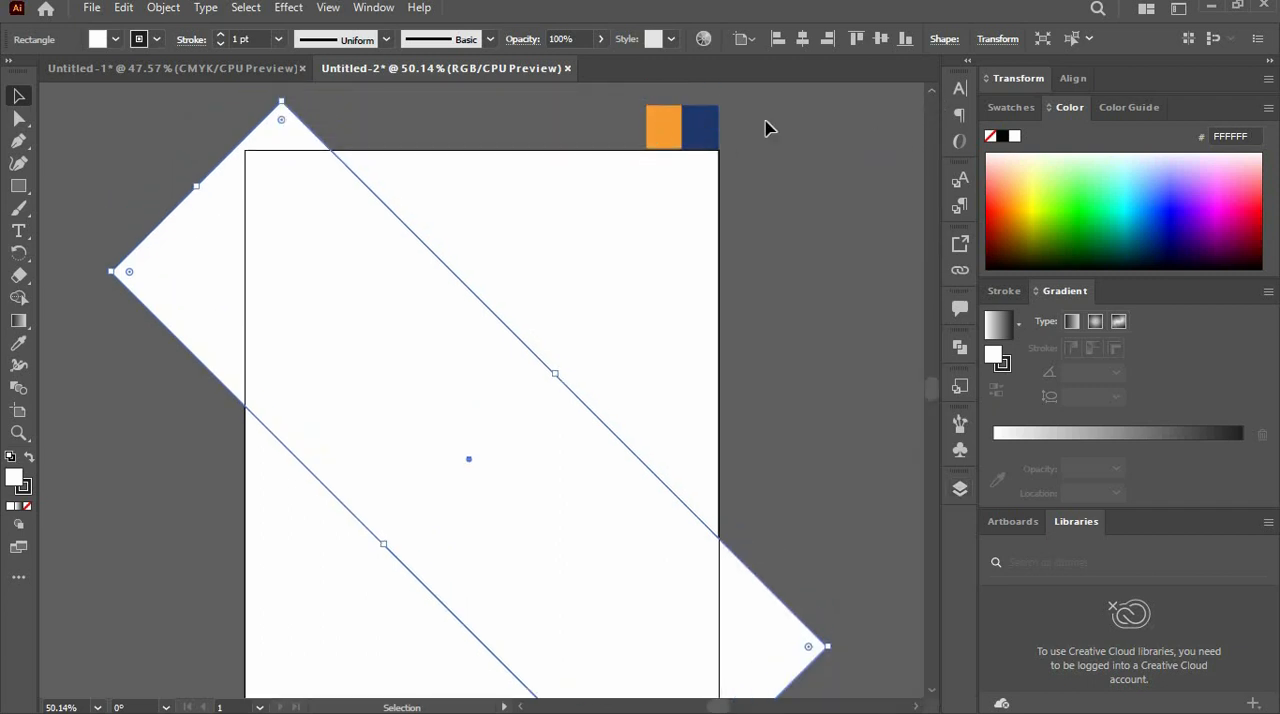
drag(690, 131, 606, 146)
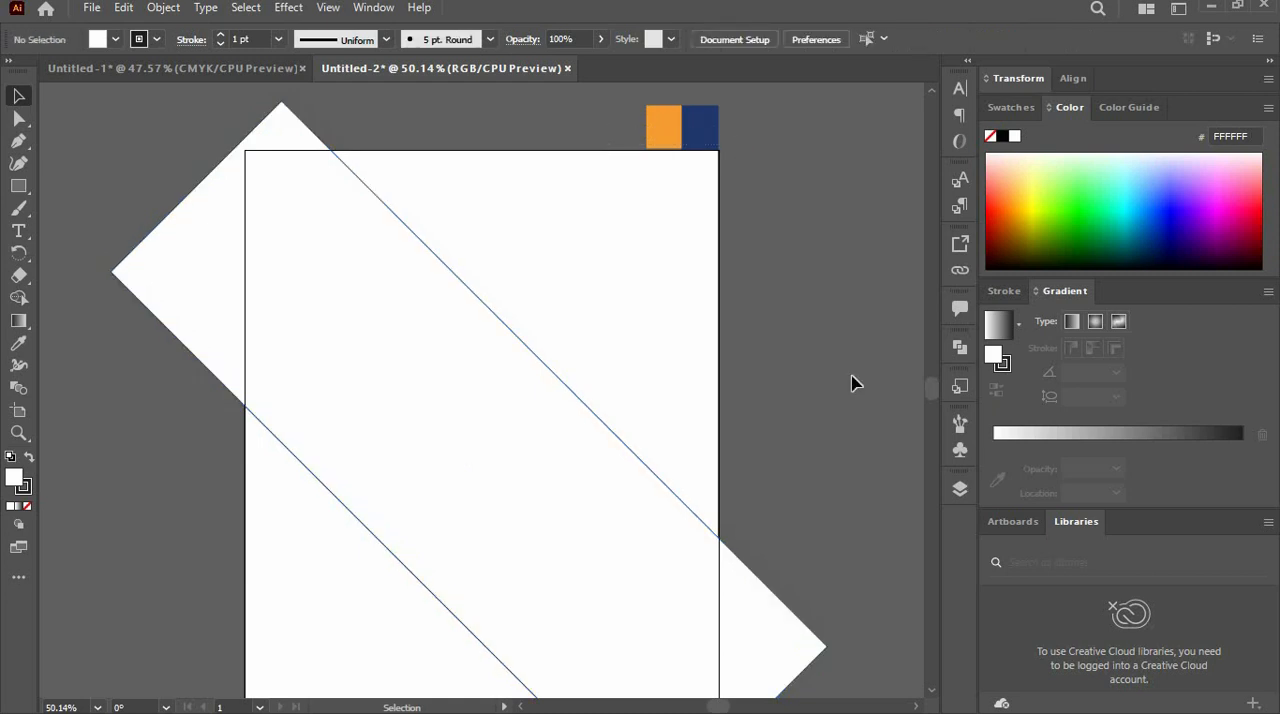
click(930, 690)
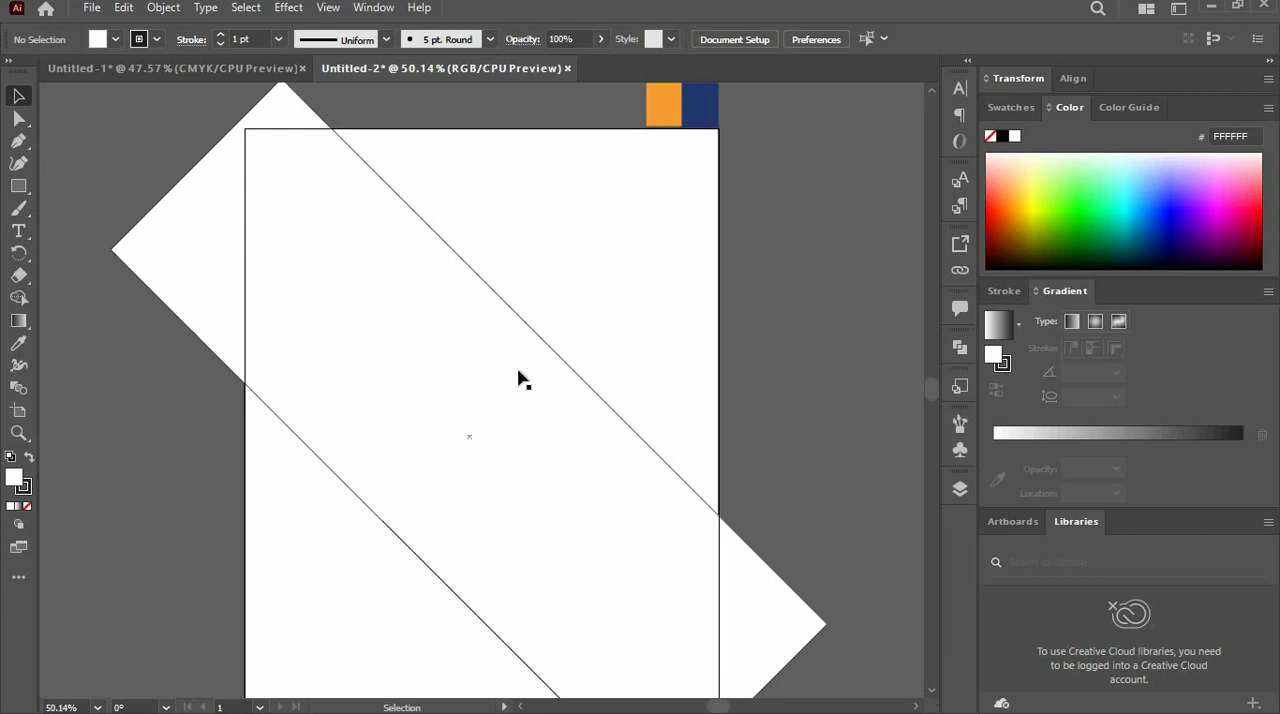
click(398, 352)
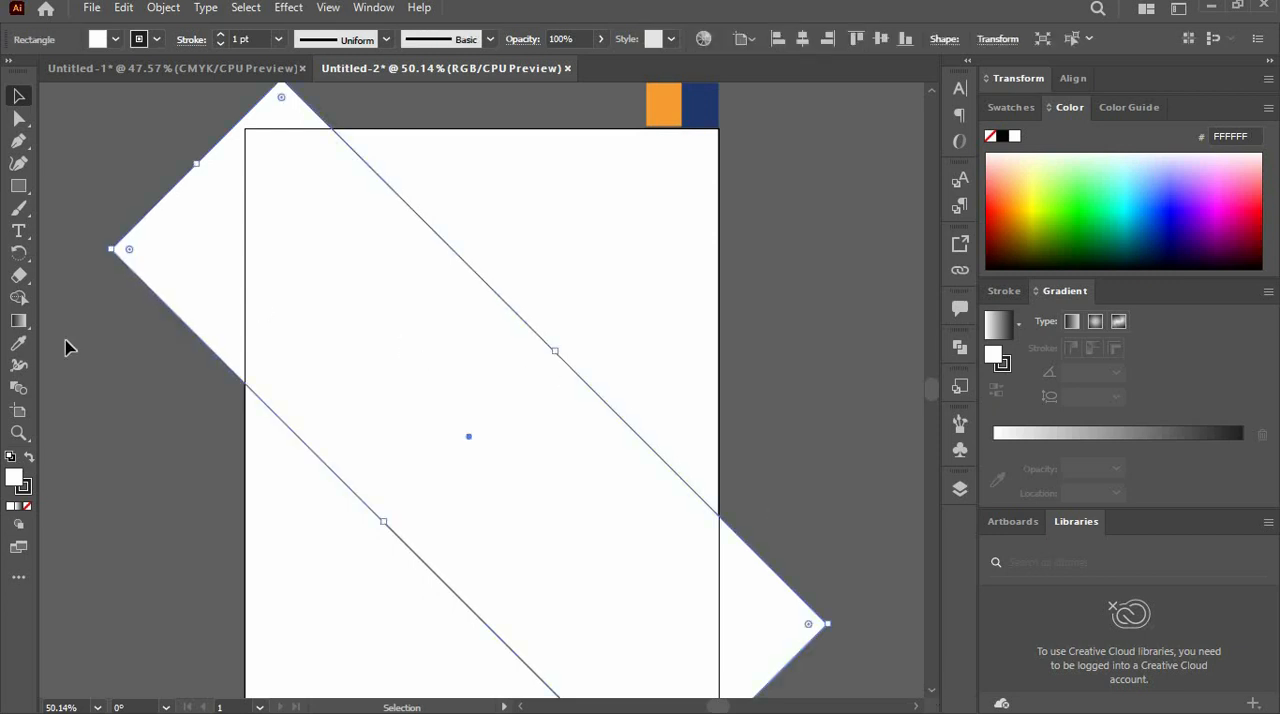
click(18, 343)
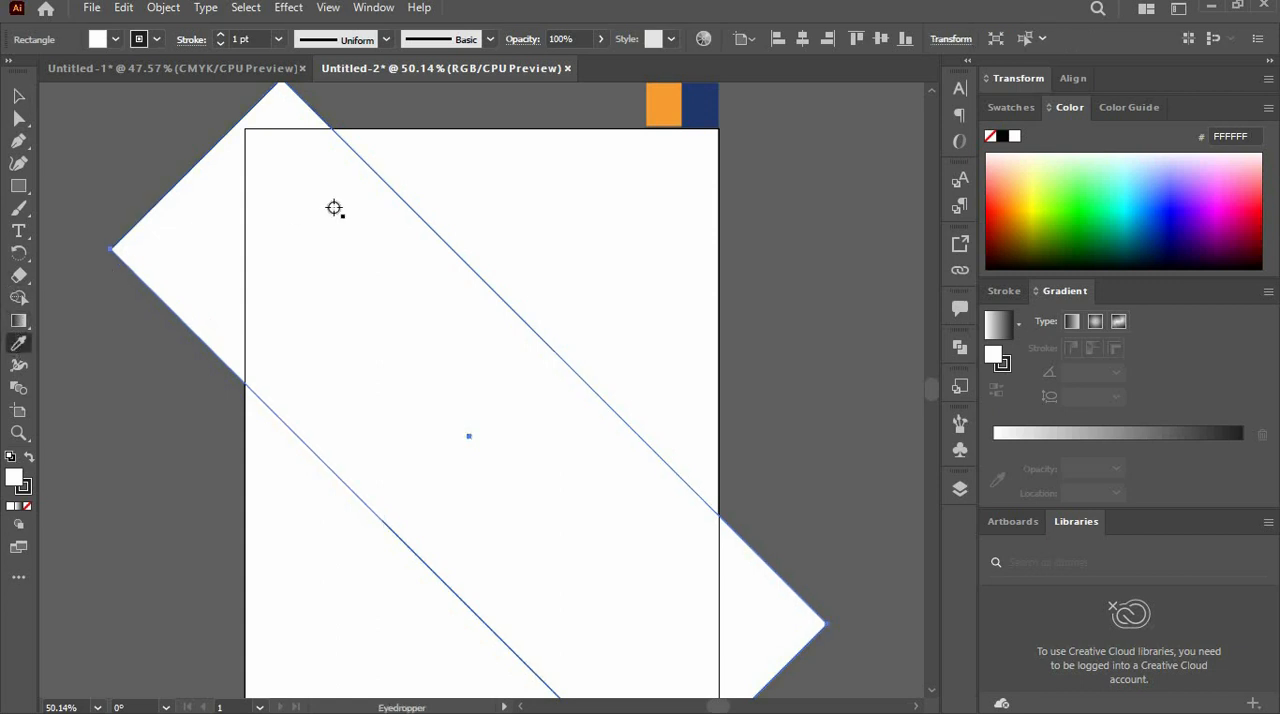
click(697, 106)
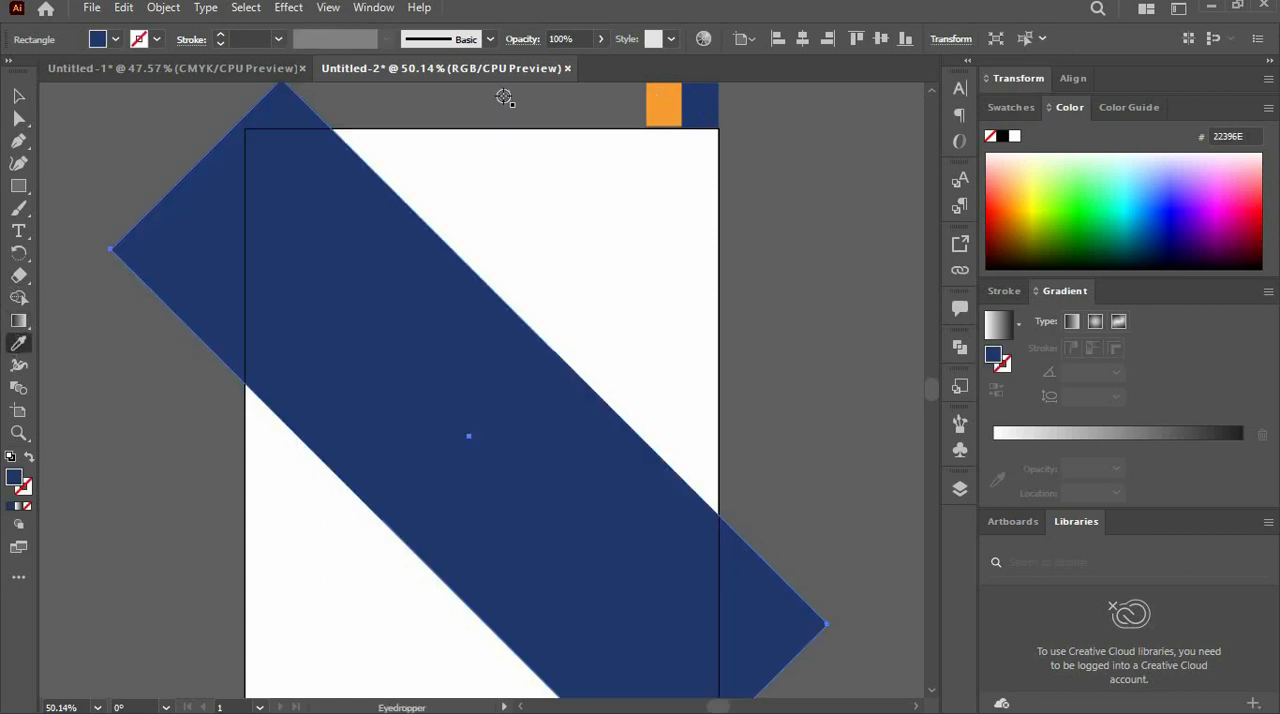
click(17, 97)
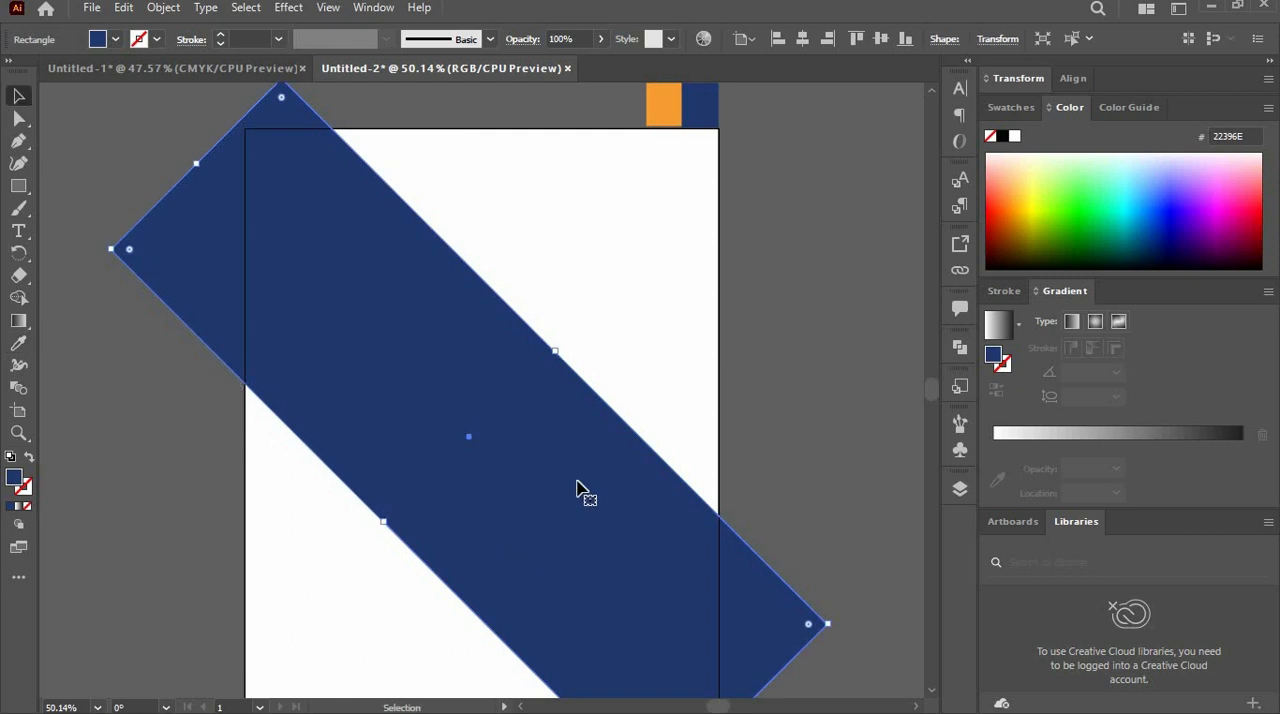
- Lock the navy diagonal rectangle in the layer list
click(962, 488)
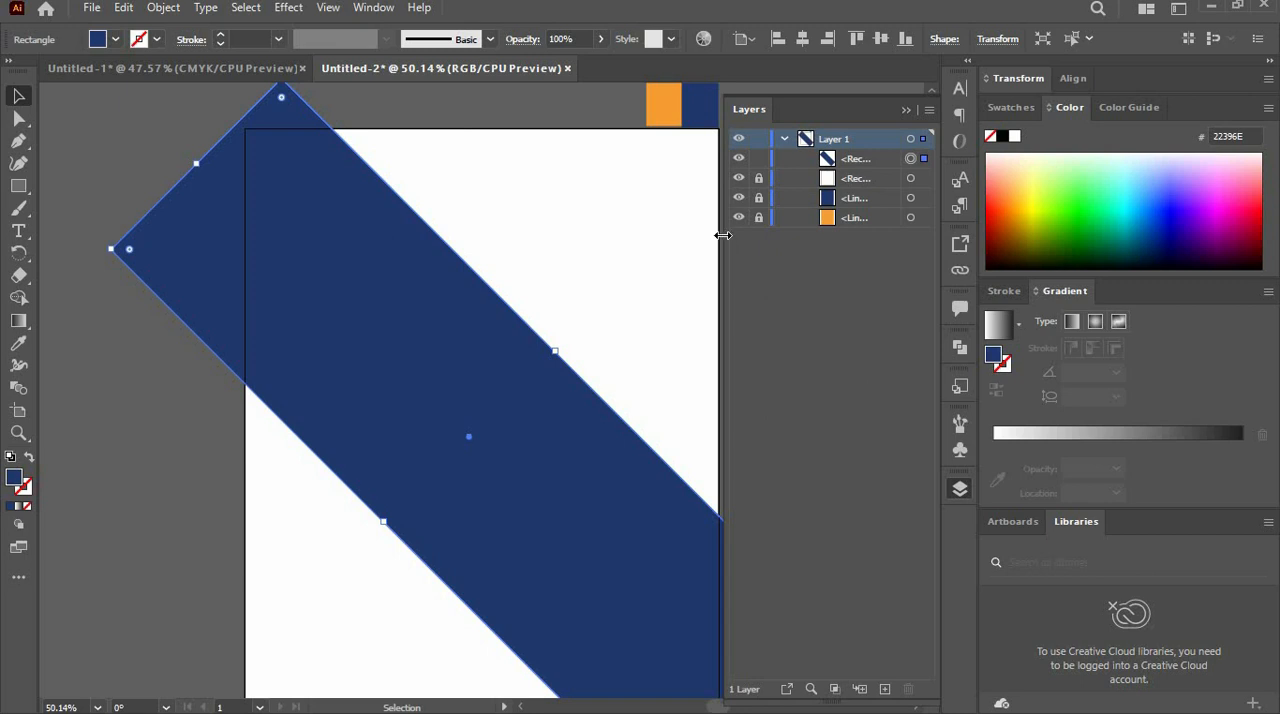
click(759, 159)
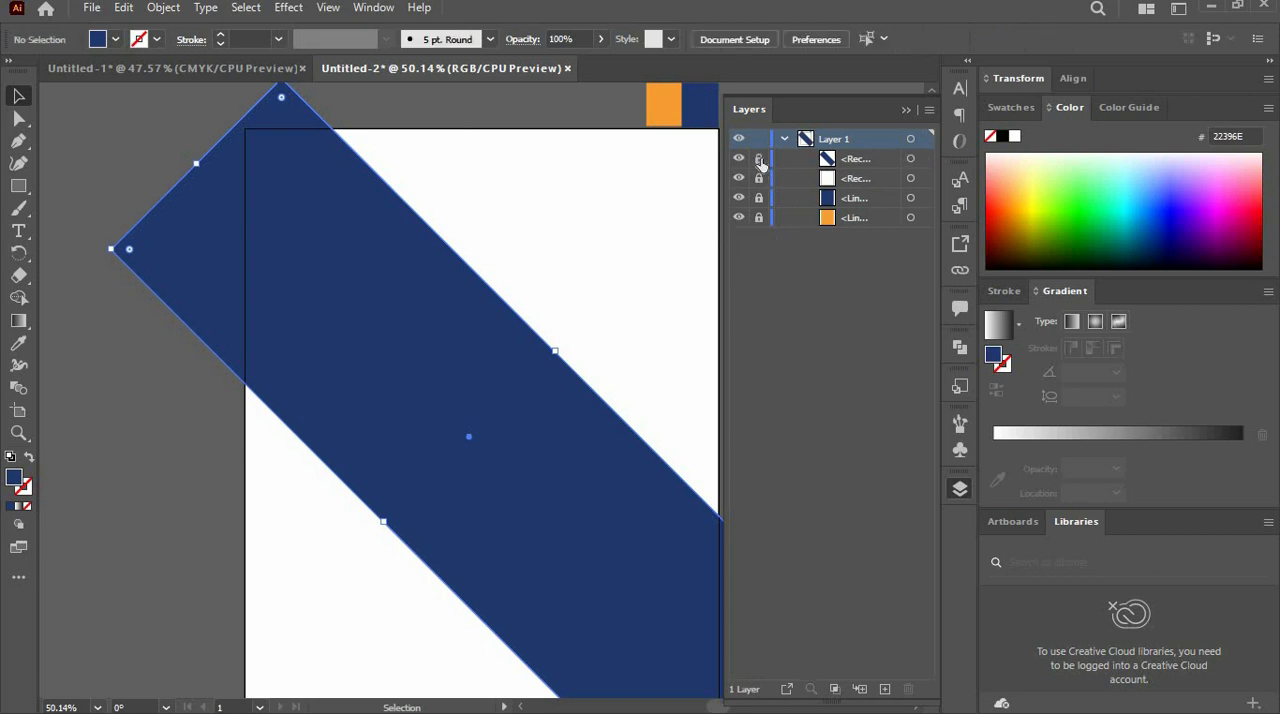
click(907, 112)
- Draw a rectangle from the artboard's upper-left corner and fill it with the sampled orange F89E33
key(m)
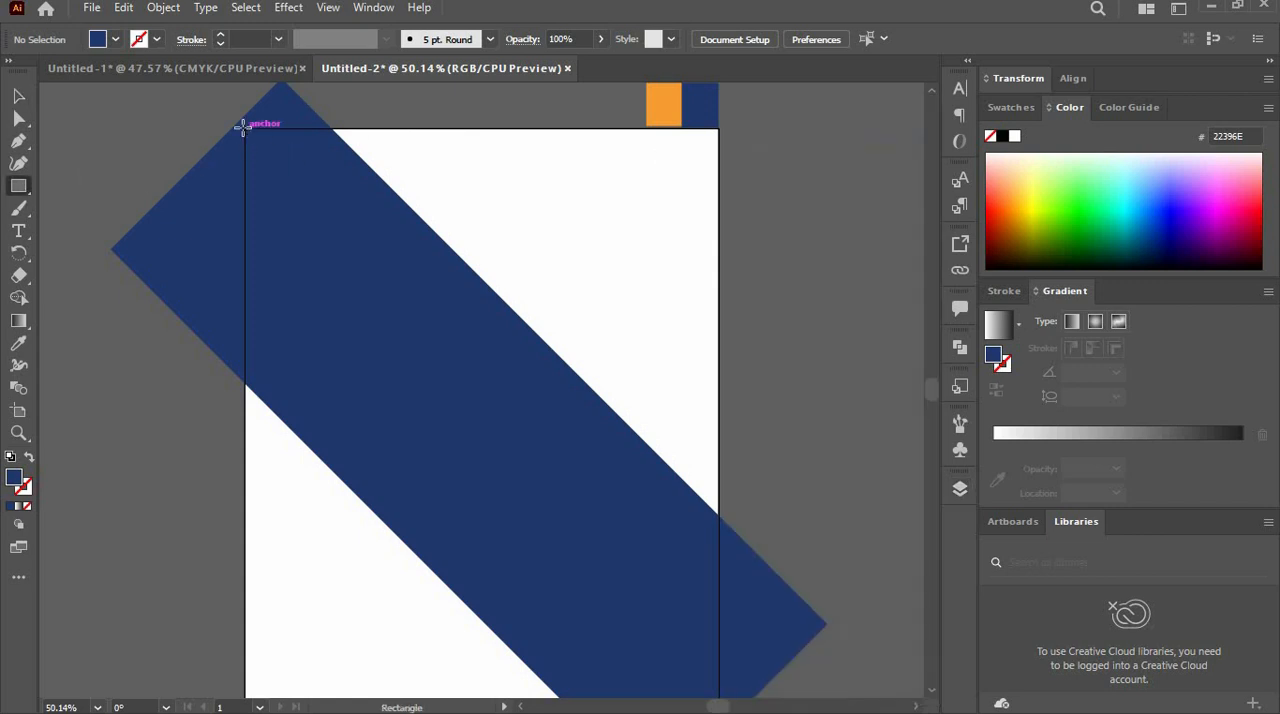
mouse_move(244, 127)
mouse_down()
mouse_move(397, 377)
mouse_move(470, 452)
mouse_up()
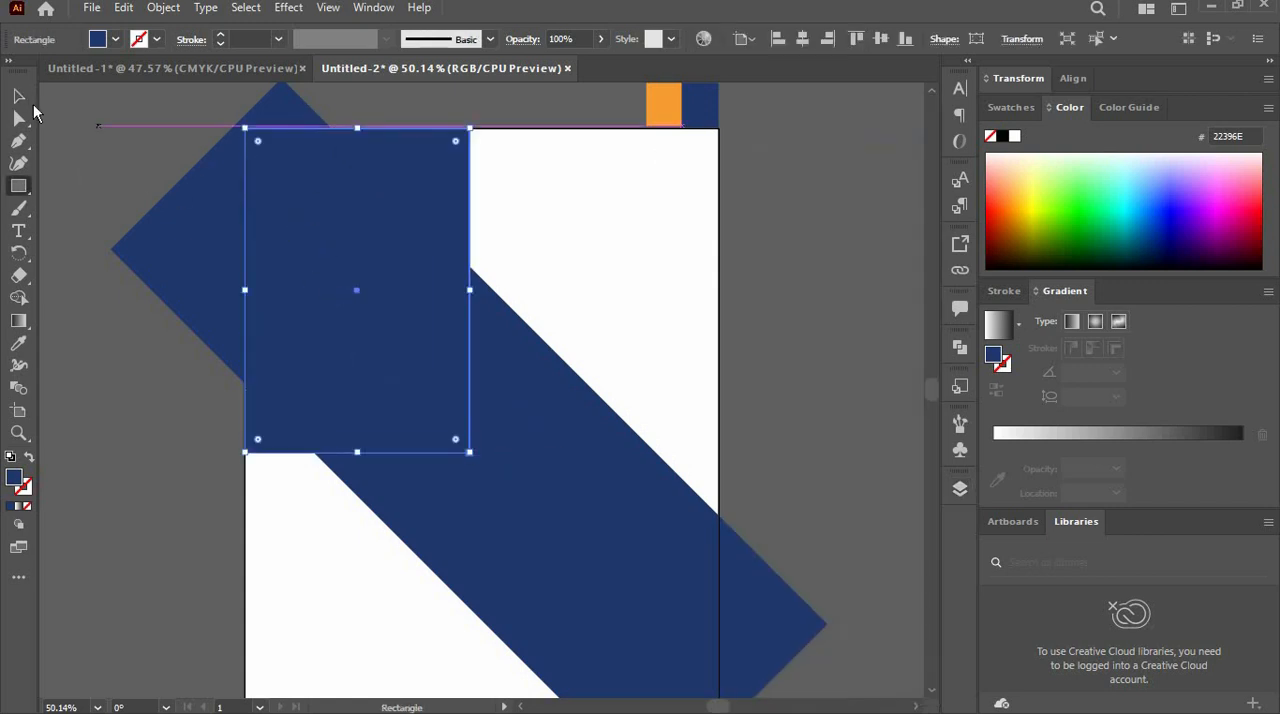
click(18, 342)
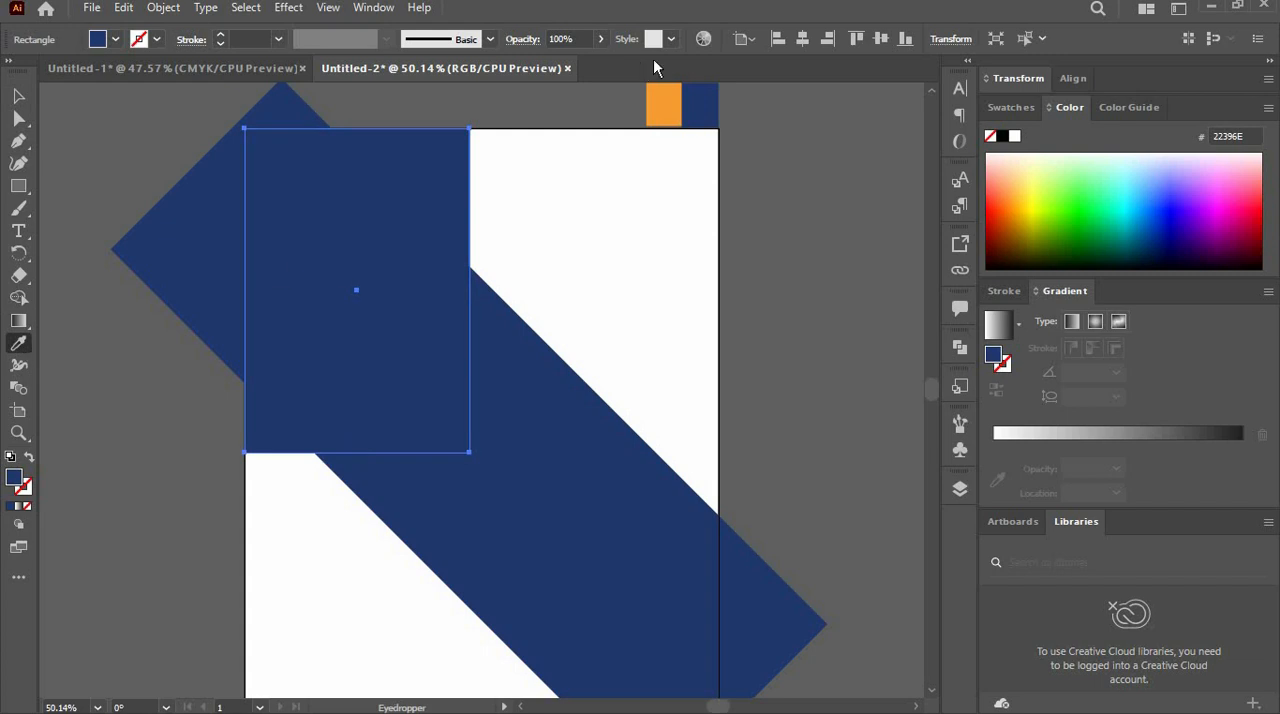
click(663, 101)
click(19, 97)
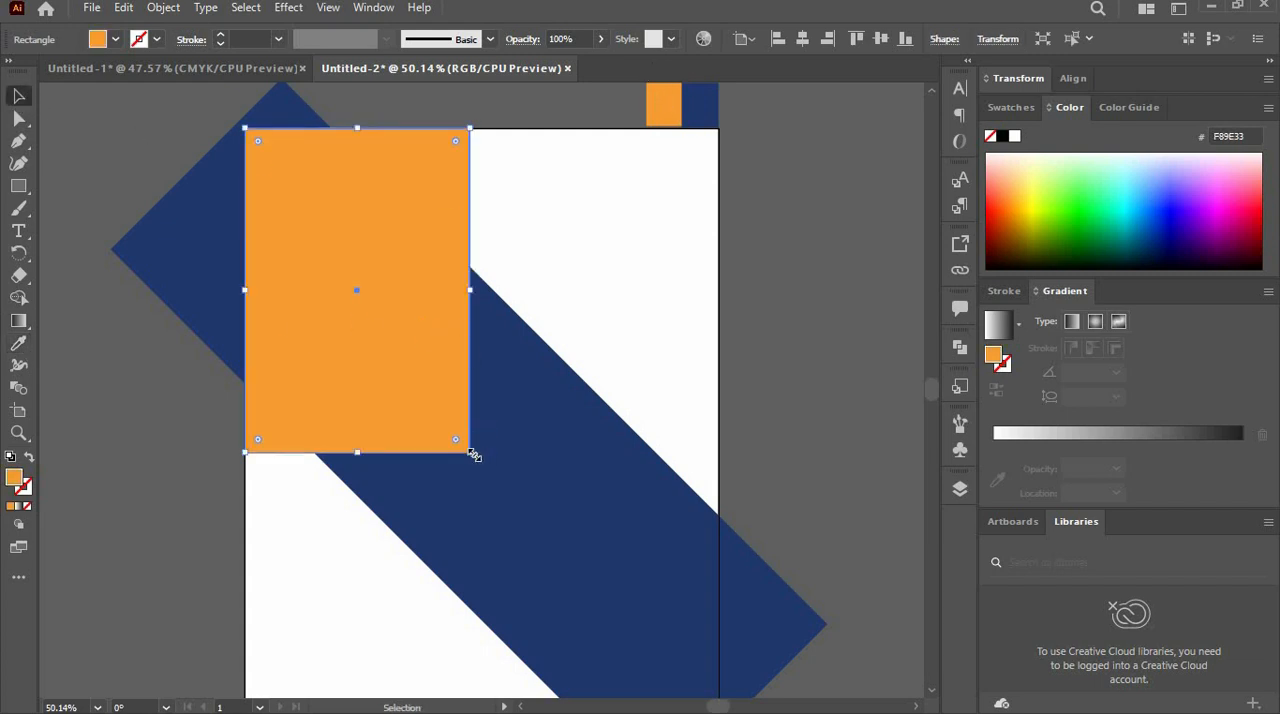
- Rotate the orange rectangle parallel to the navy band and place it with a slightly offset copy over the artboard's upper-left corner
drag(471, 451, 542, 318)
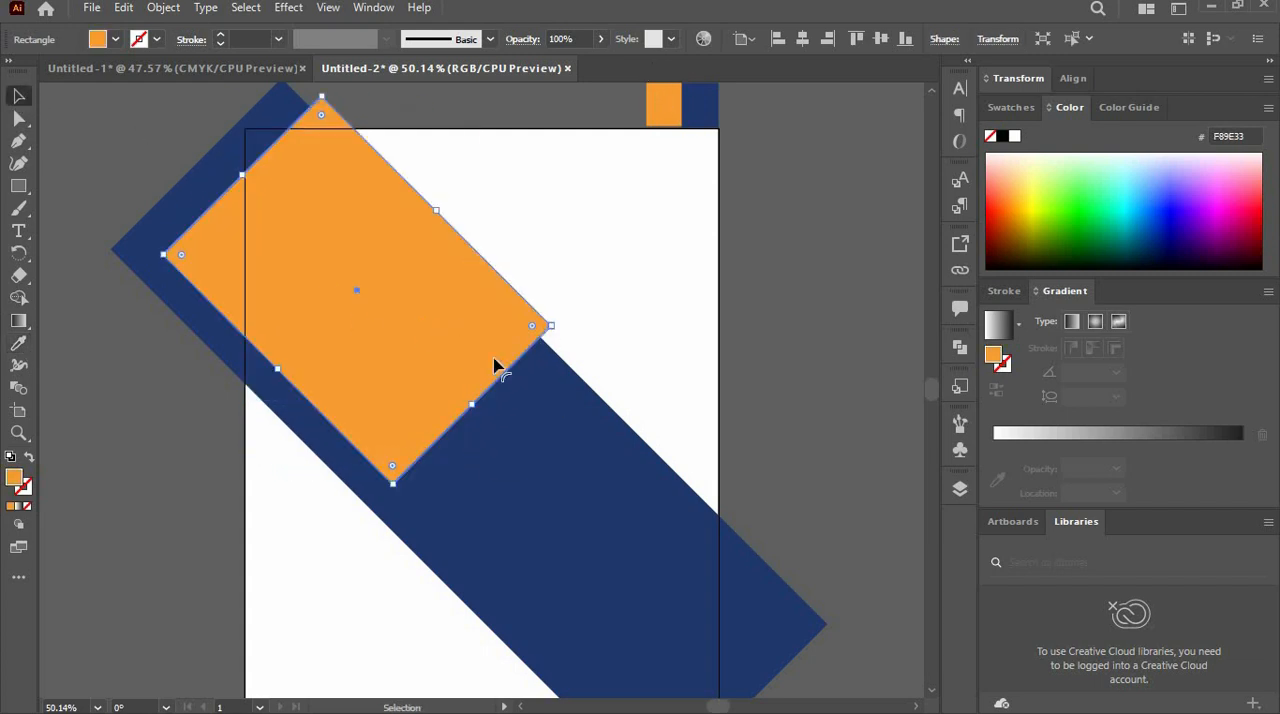
drag(495, 366, 386, 186)
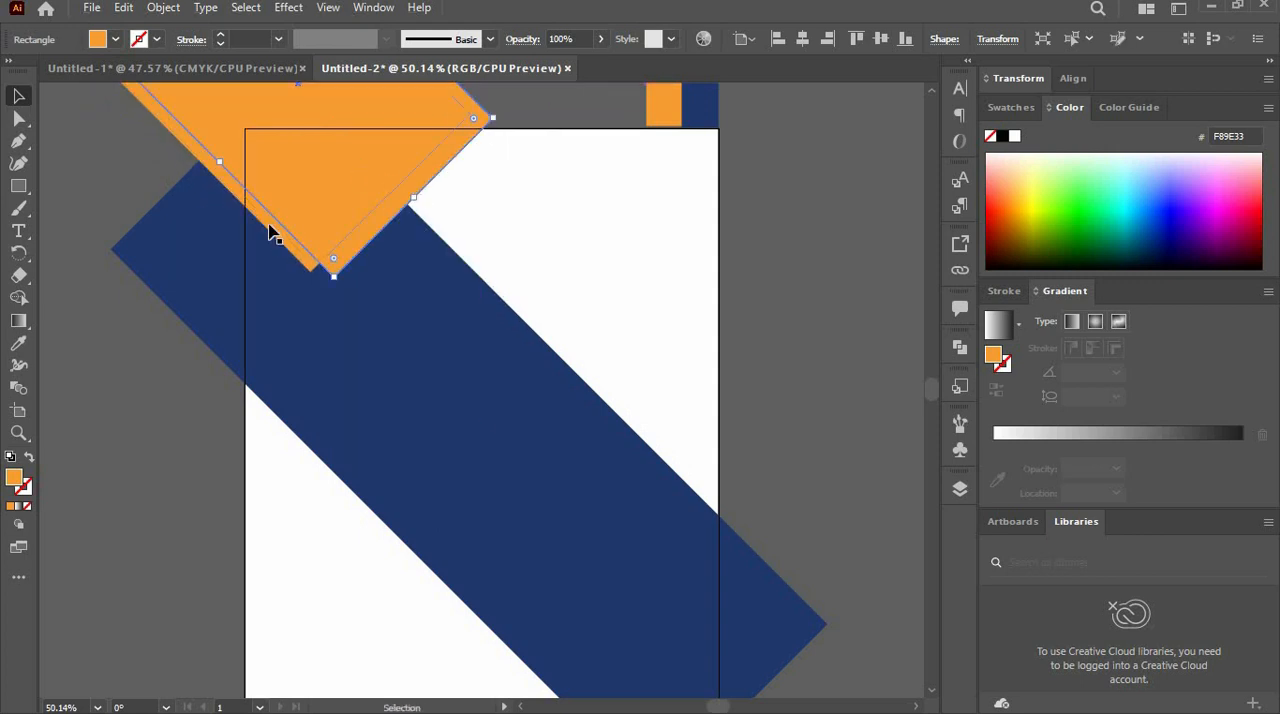
- Fill the front copy of the orange rectangle with the navy 22396E sampled from the diagonal band
click(18, 343)
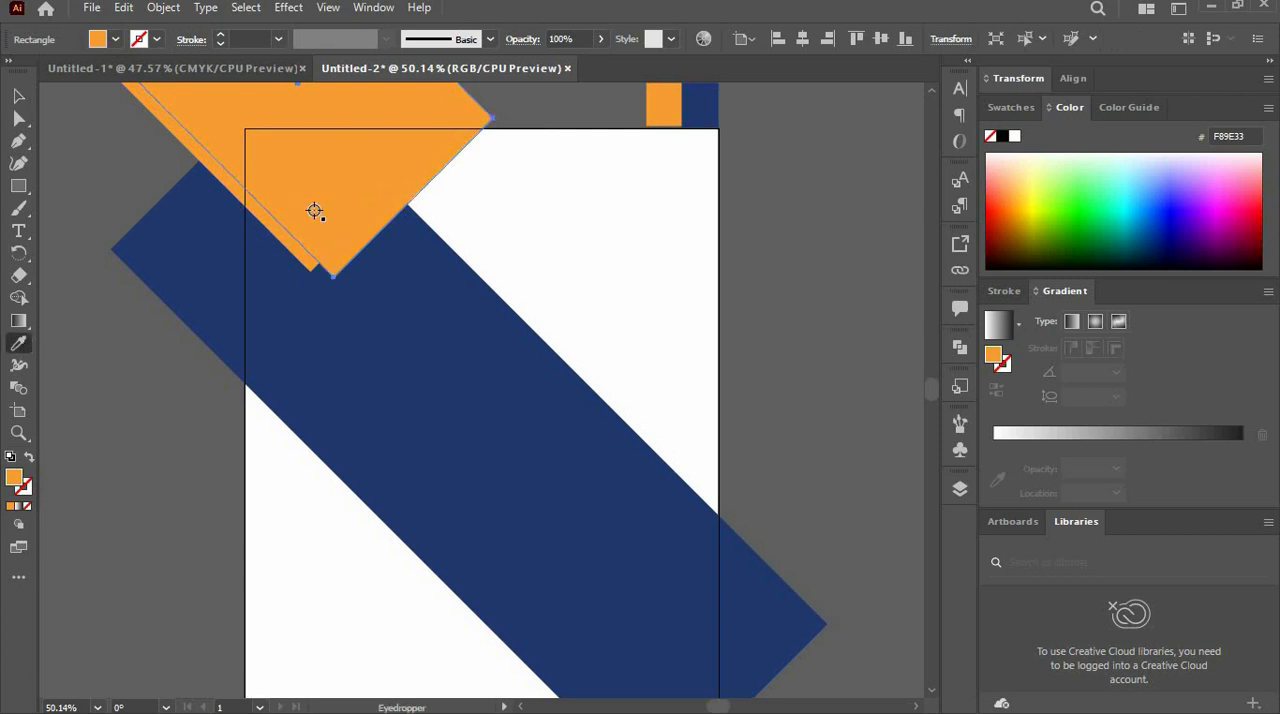
click(321, 434)
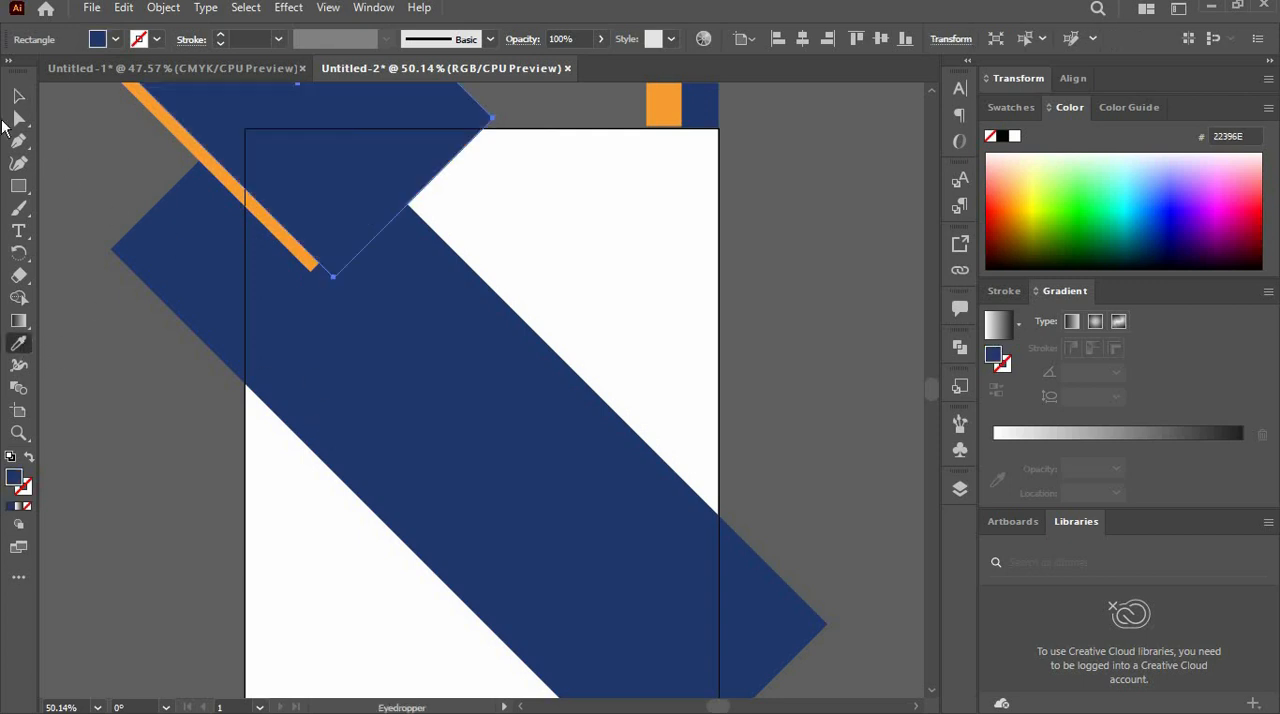
click(18, 96)
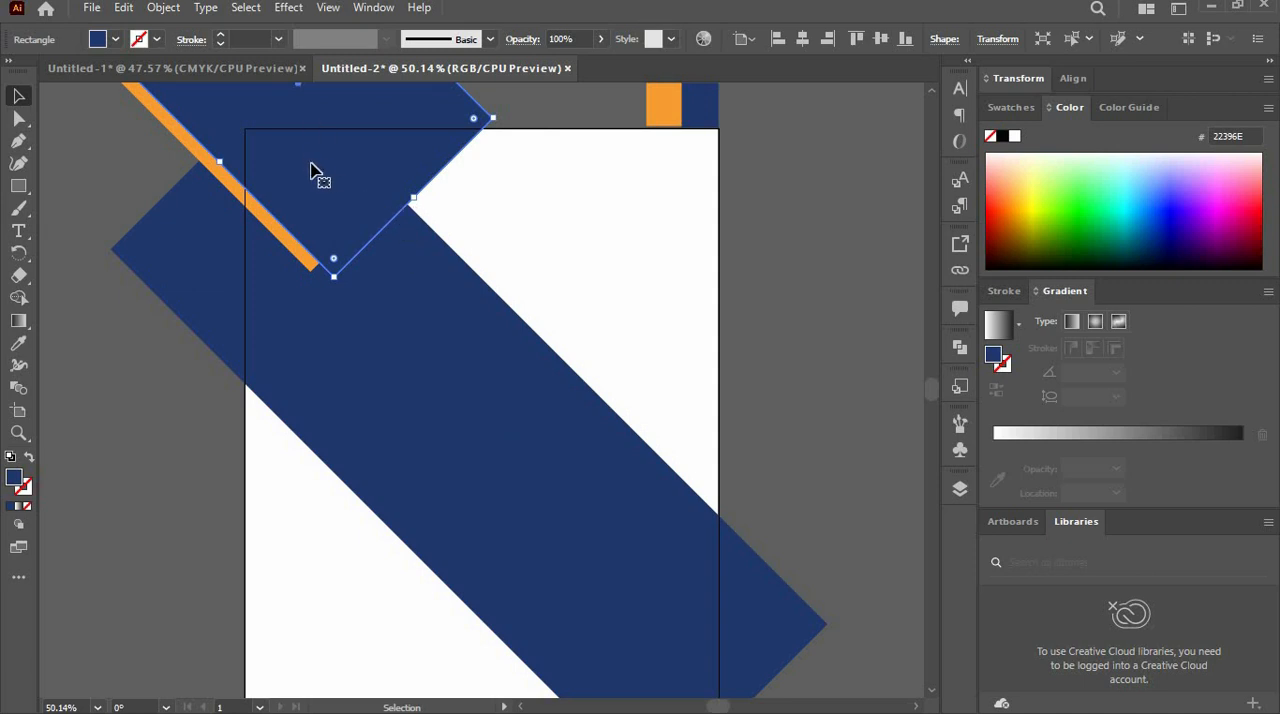
- Place a copy of the small navy rectangle lower on the diagonal band and resize it to cover the band's full width
drag(329, 171, 306, 540)
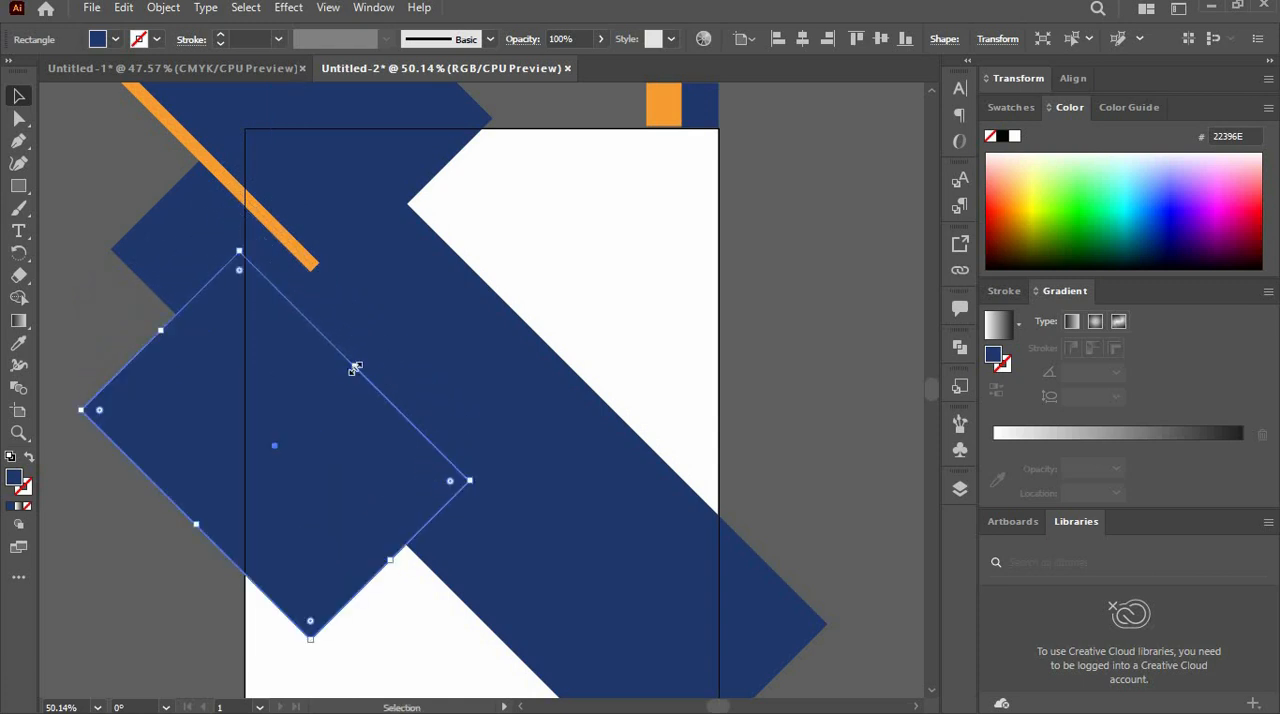
drag(355, 366, 419, 218)
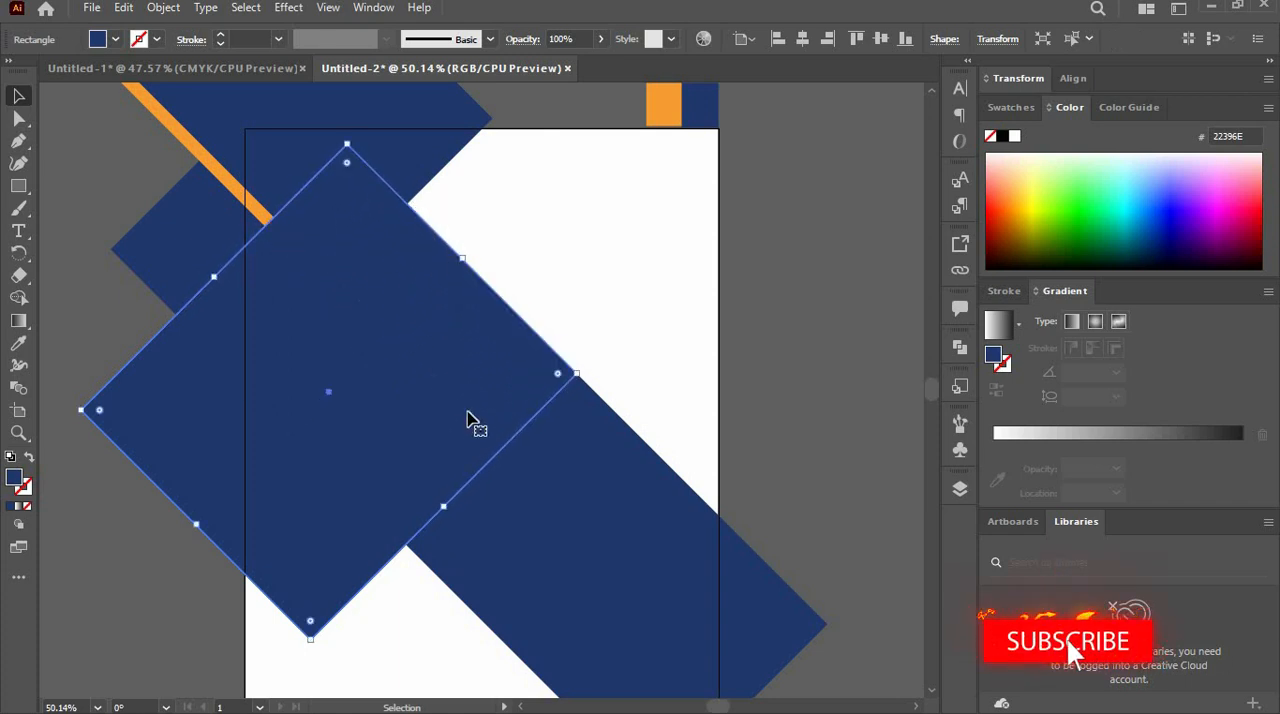
scroll(208, 366, down, 3)
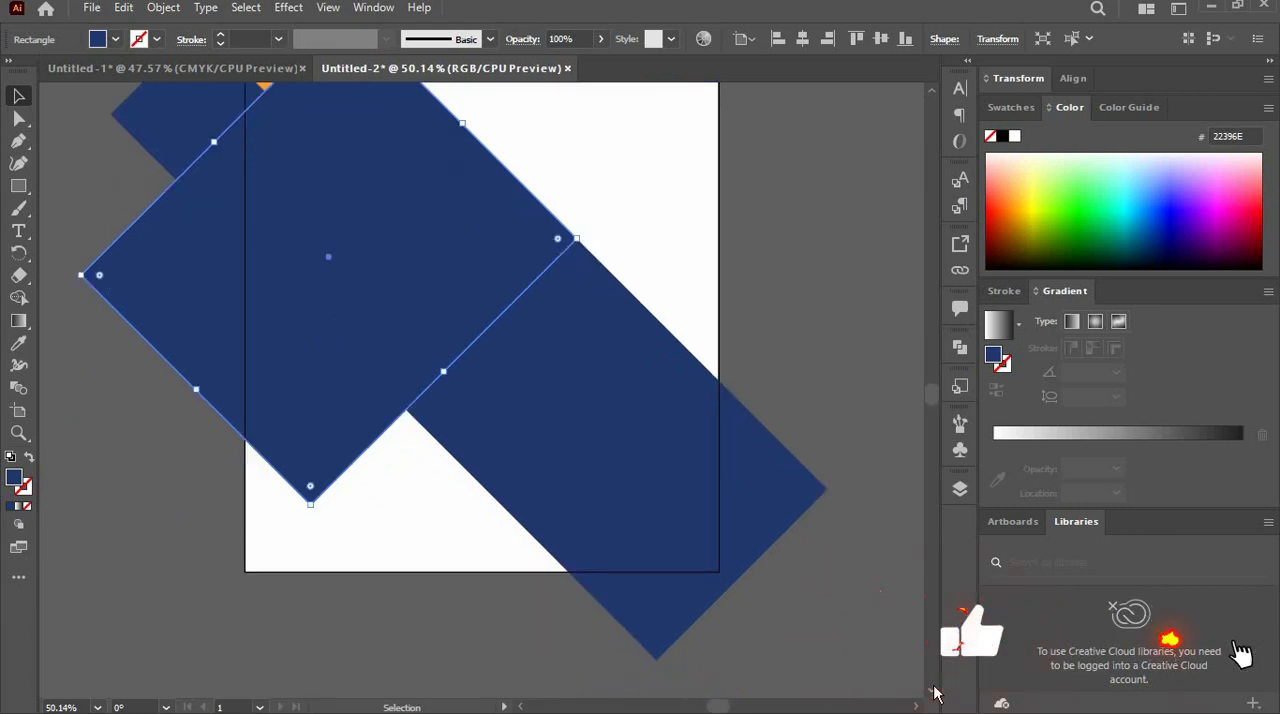
drag(208, 366, 214, 318)
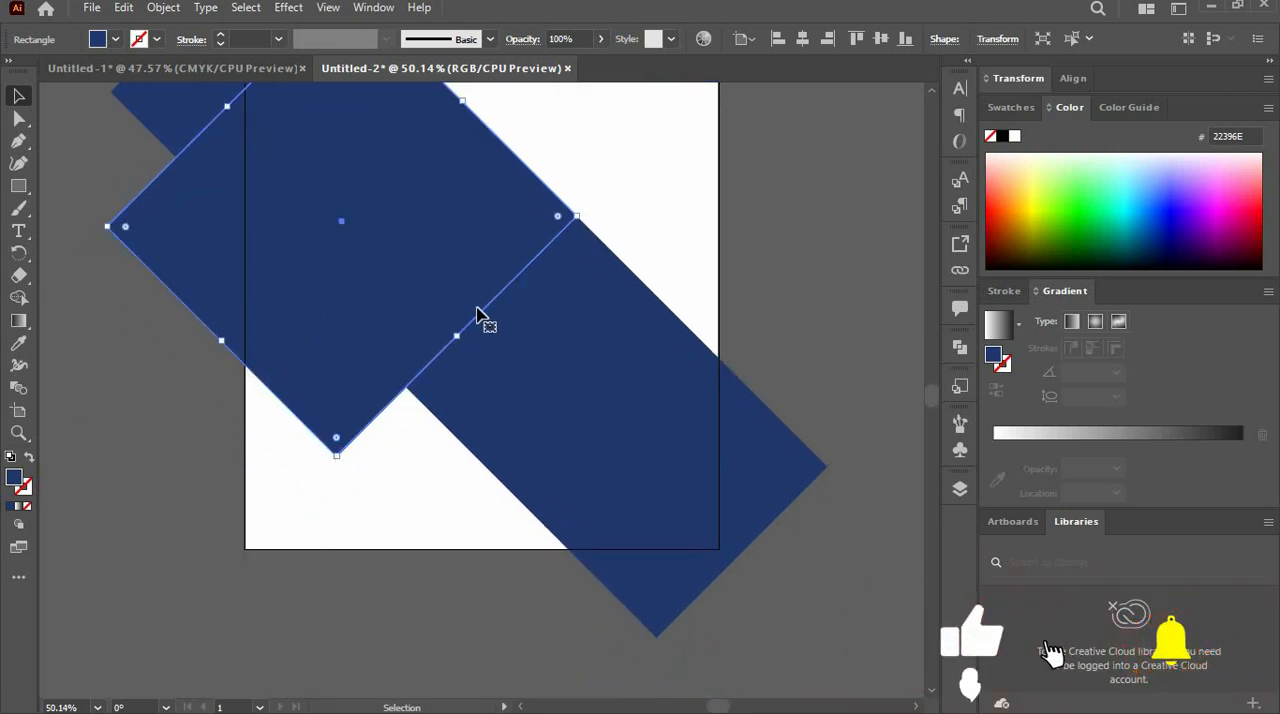
mouse_move(455, 334)
mouse_down()
mouse_move(438, 310)
mouse_move(443, 320)
mouse_up()
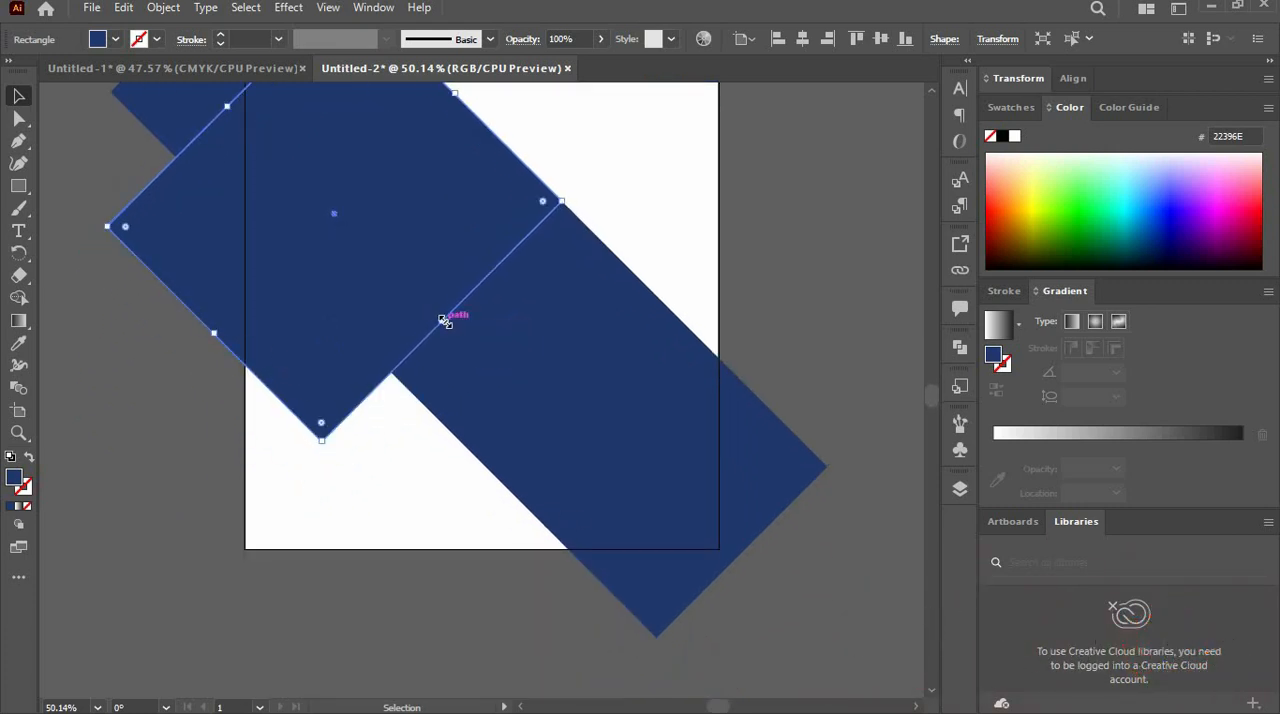
- Change the resized copy's fill to white
click(116, 39)
click(35, 62)
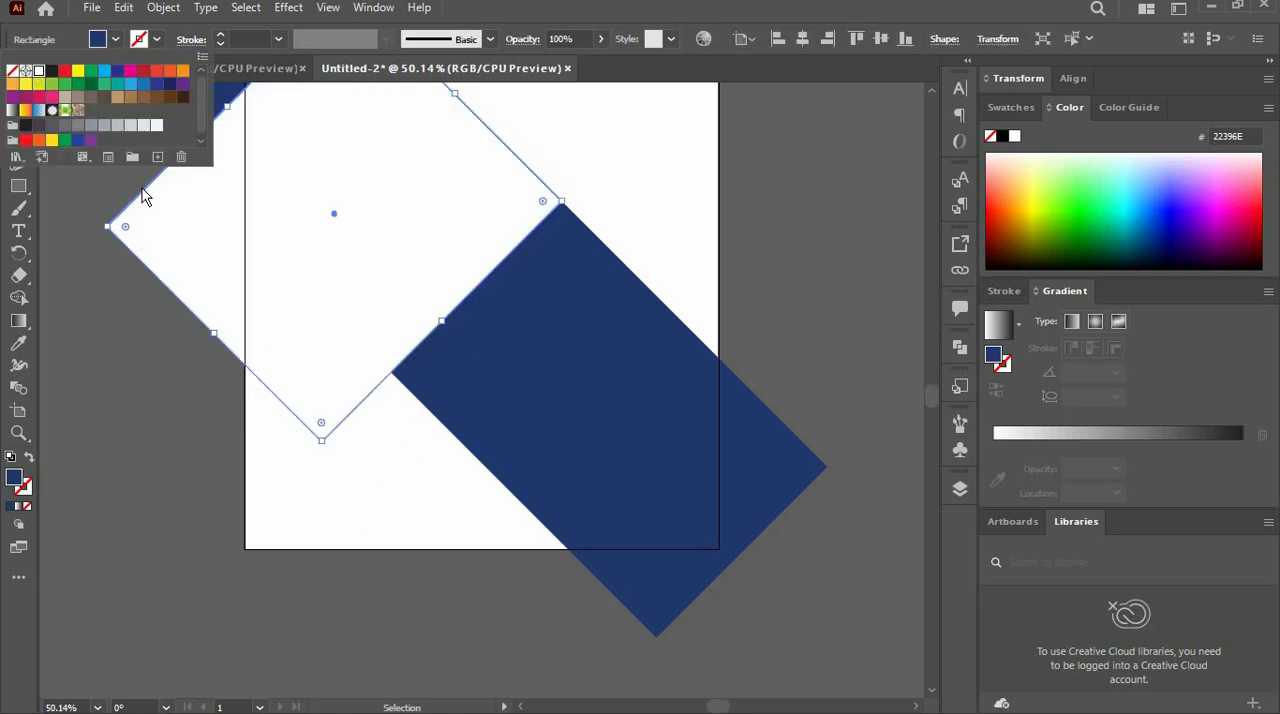
scroll(893, 125, up, 3)
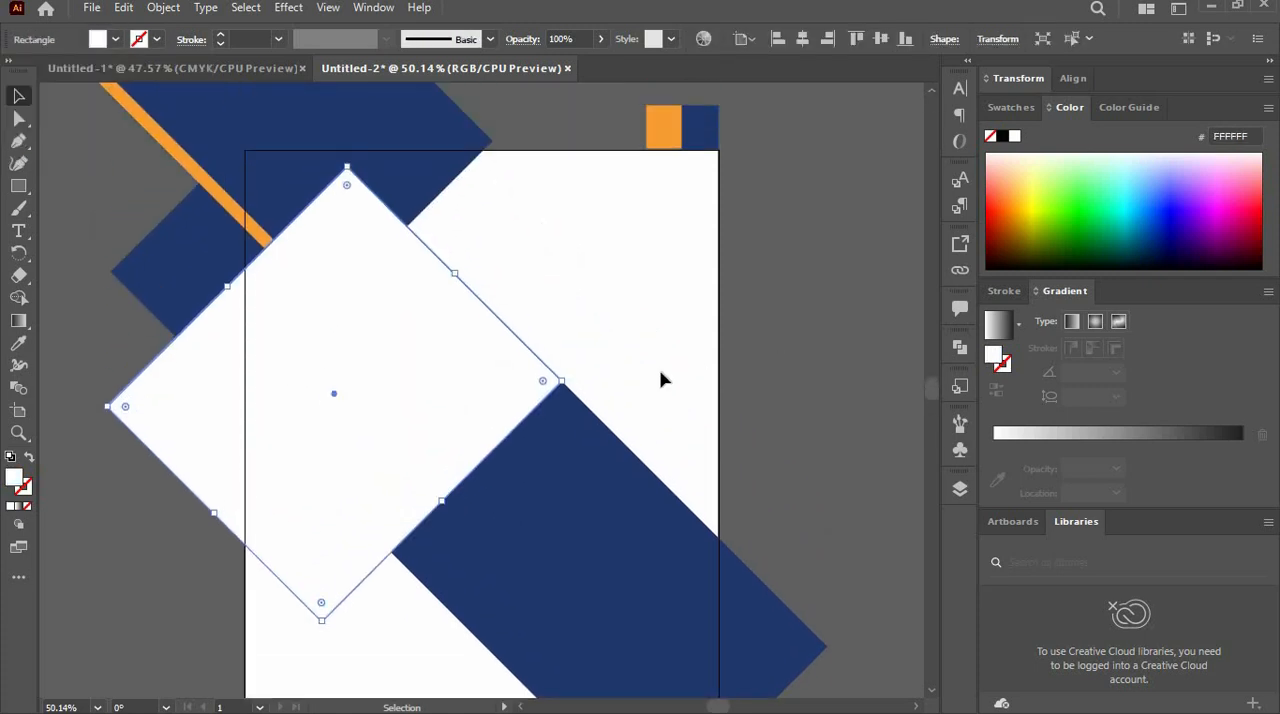
- Reorder the white rectangle in the layer stack so it sits directly above the navy diagonal band and below the orange rectangle
click(960, 488)
drag(858, 160, 868, 247)
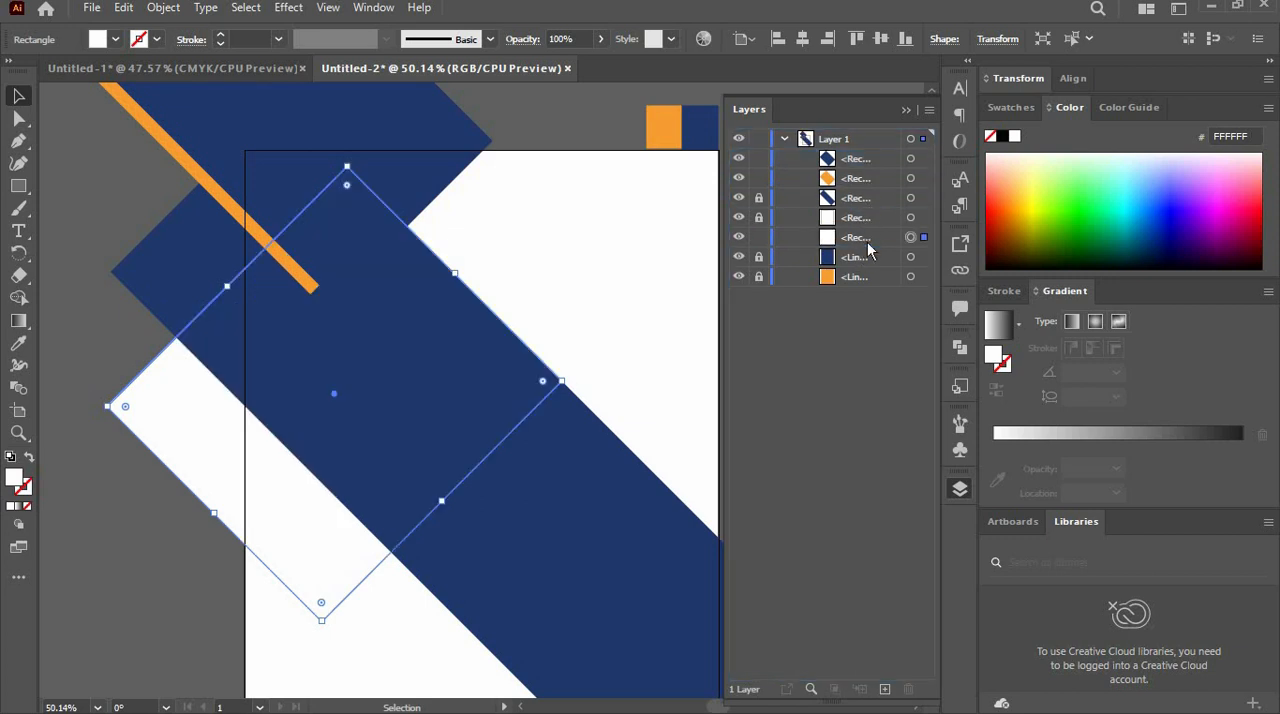
drag(868, 250, 868, 217)
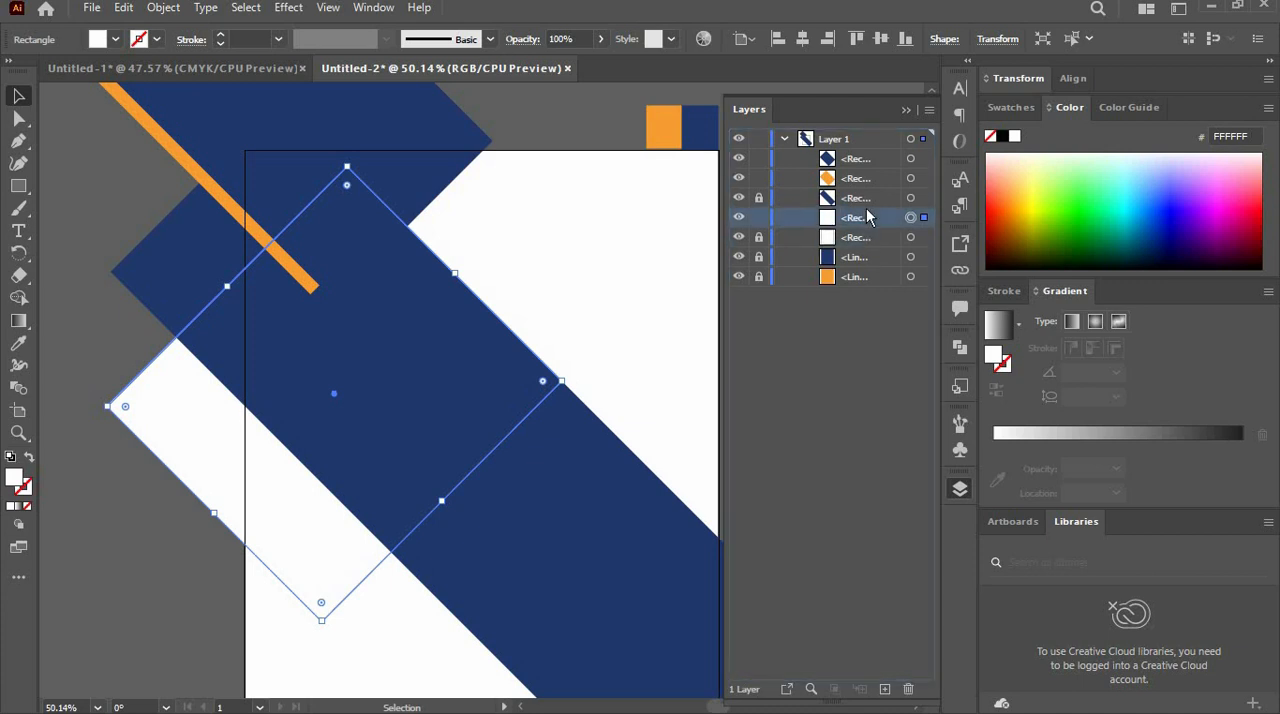
drag(868, 222, 868, 197)
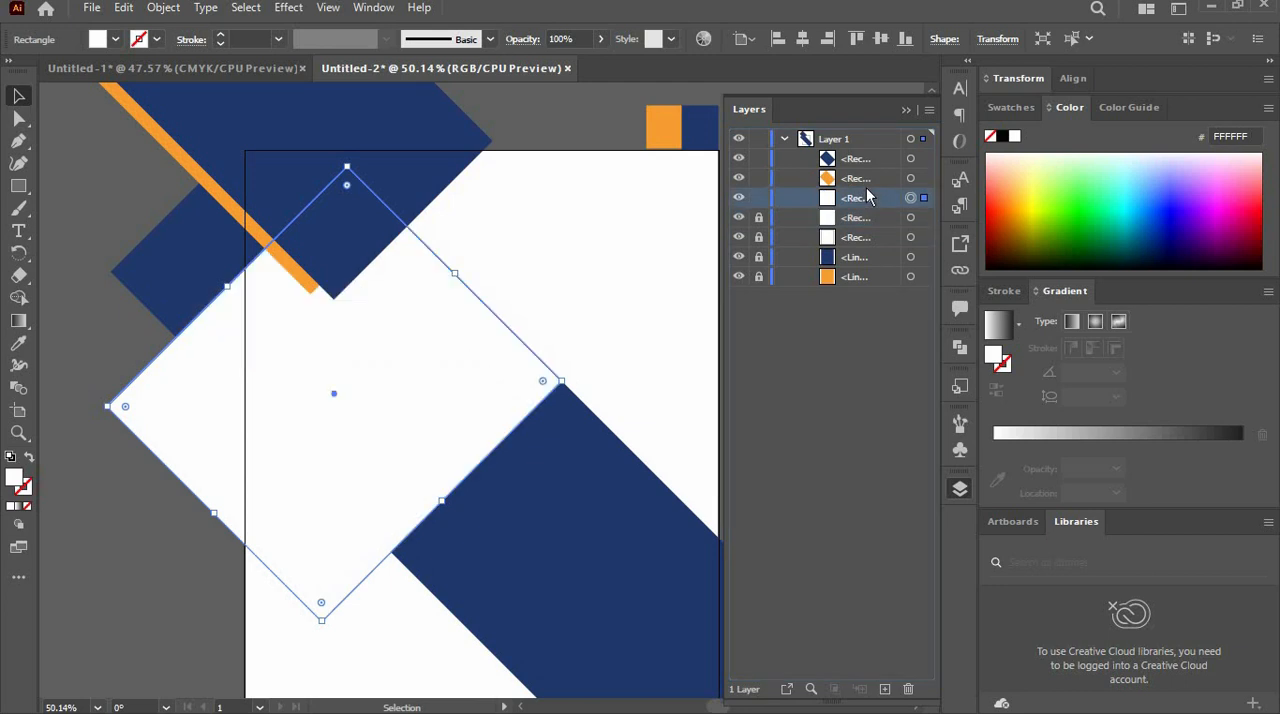
click(590, 145)
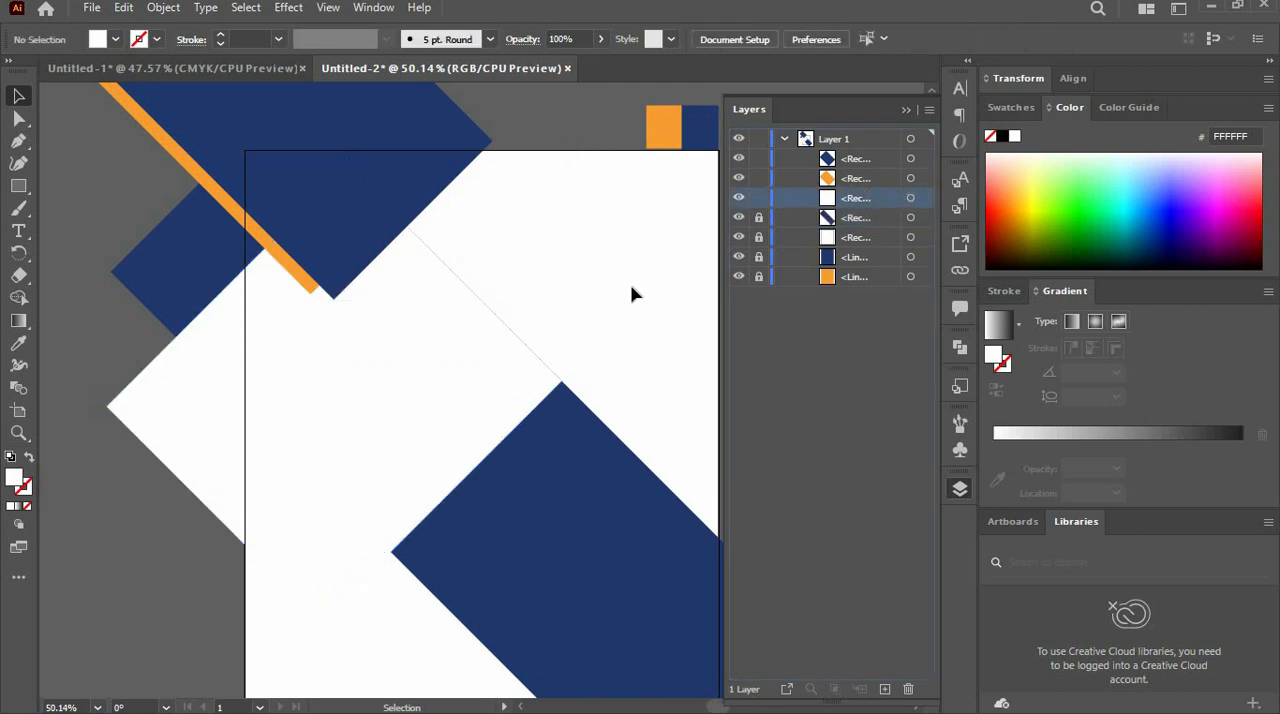
click(908, 108)
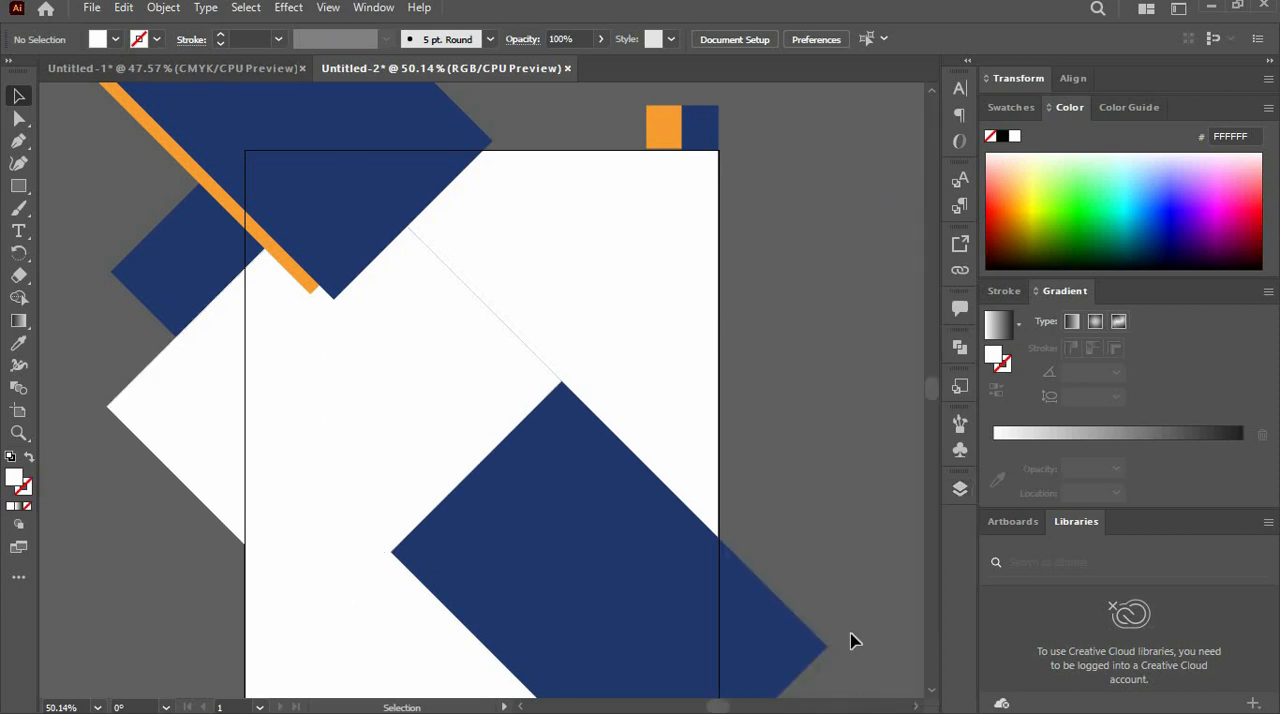
click(933, 692)
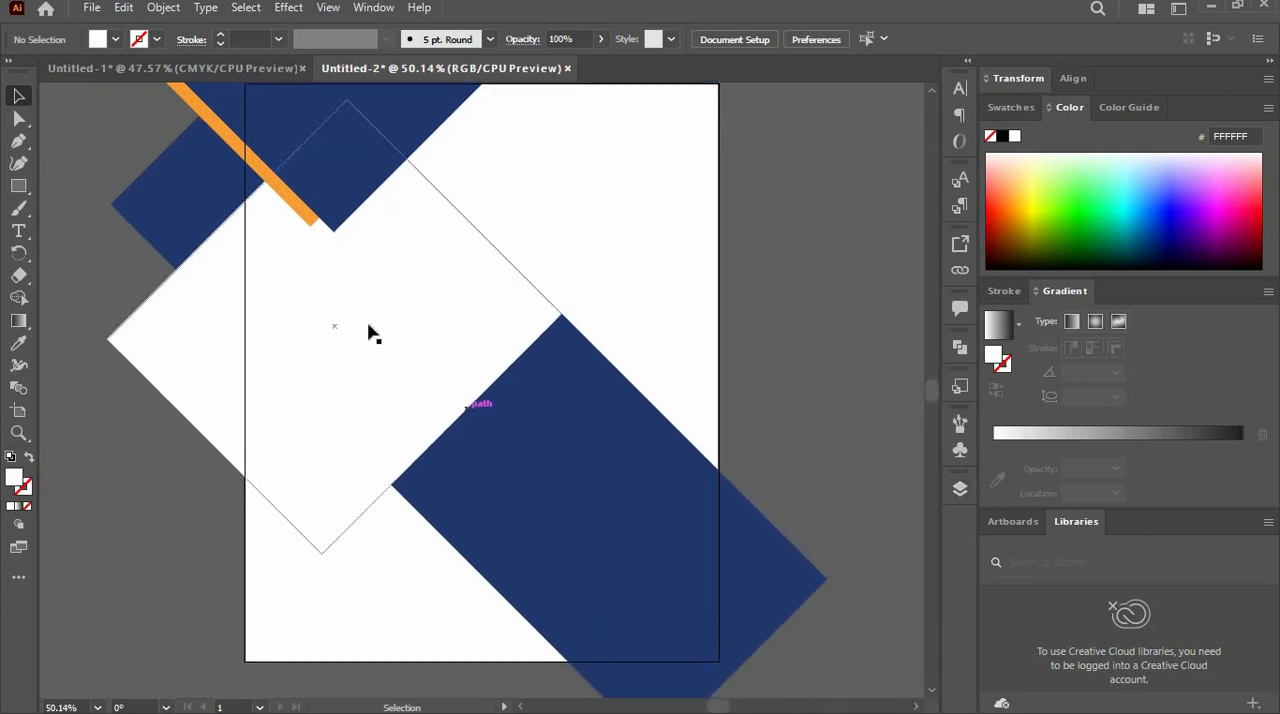
- Duplicate the orange rotated rectangle and position the copy over the lower end of the navy diagonal band, offset diagonally downward
click(228, 139)
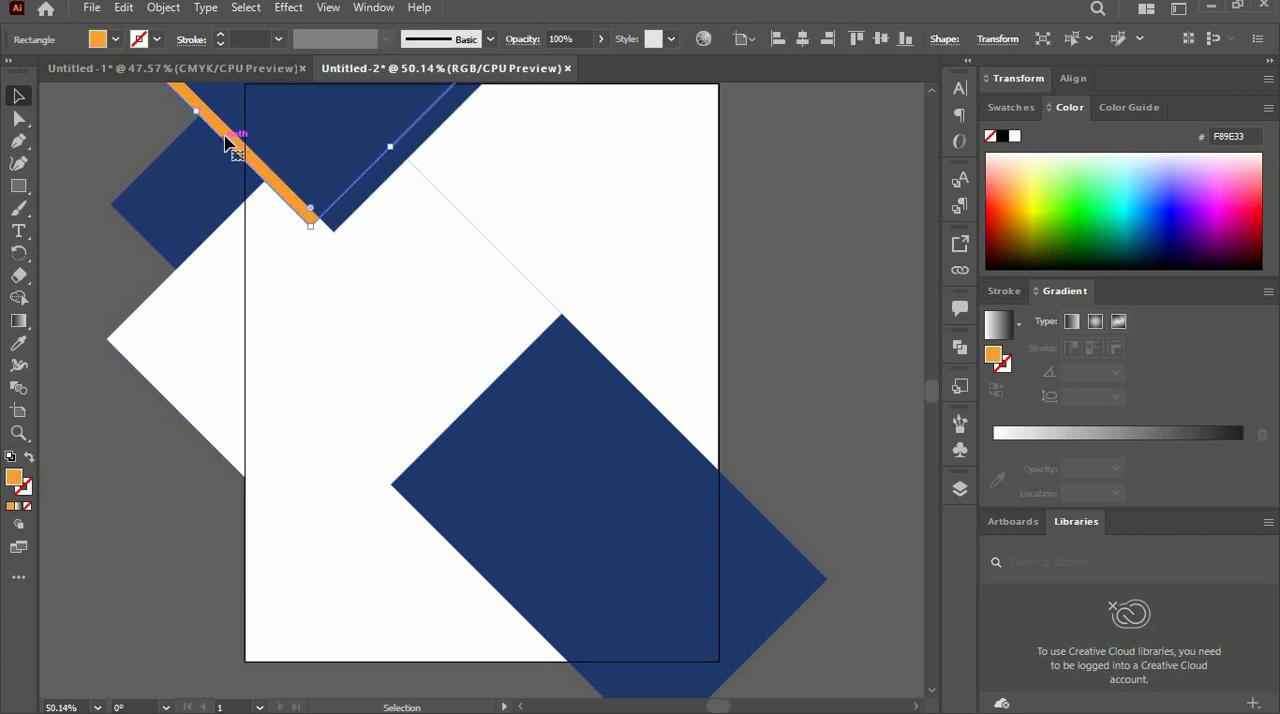
drag(282, 217, 446, 486)
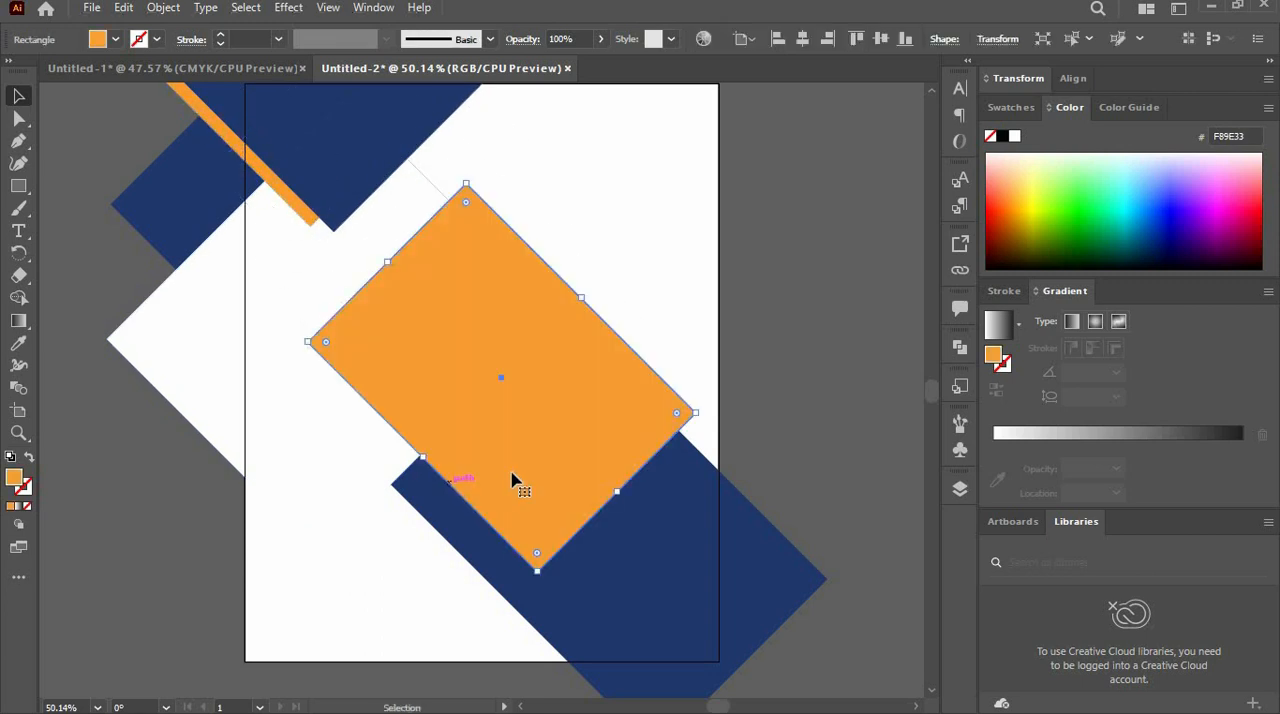
drag(523, 477, 658, 628)
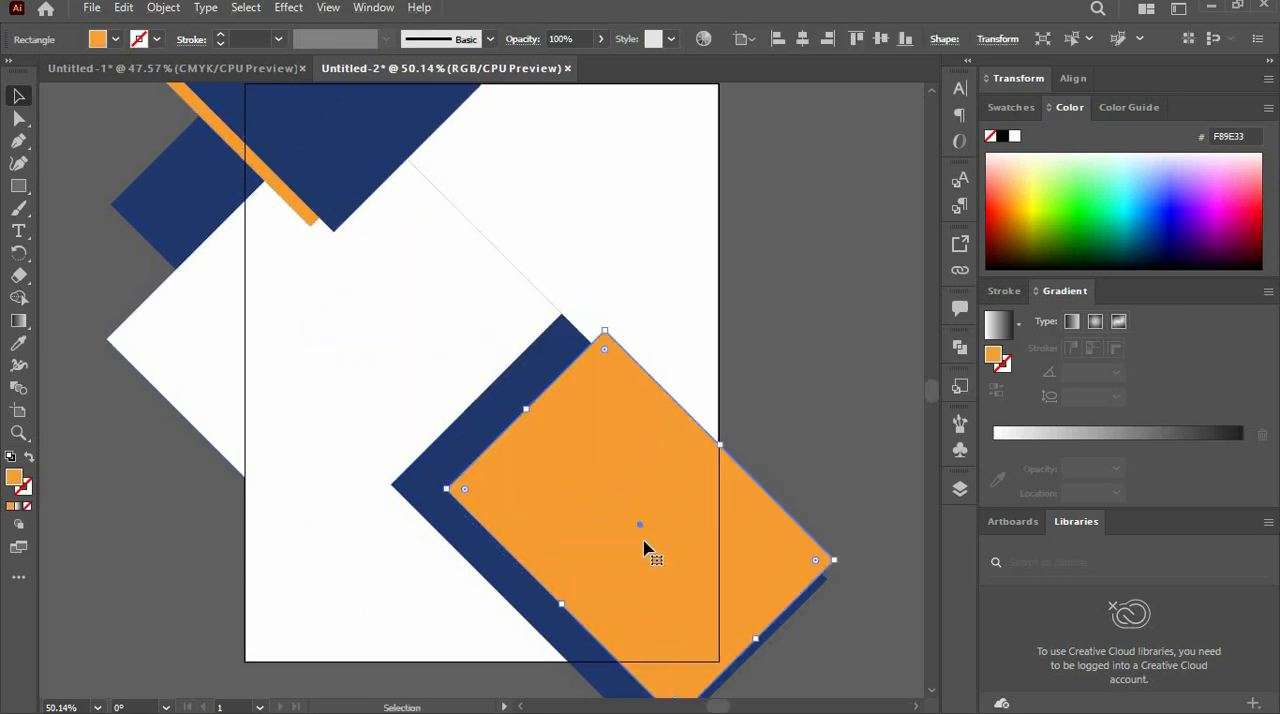
drag(613, 346, 672, 476)
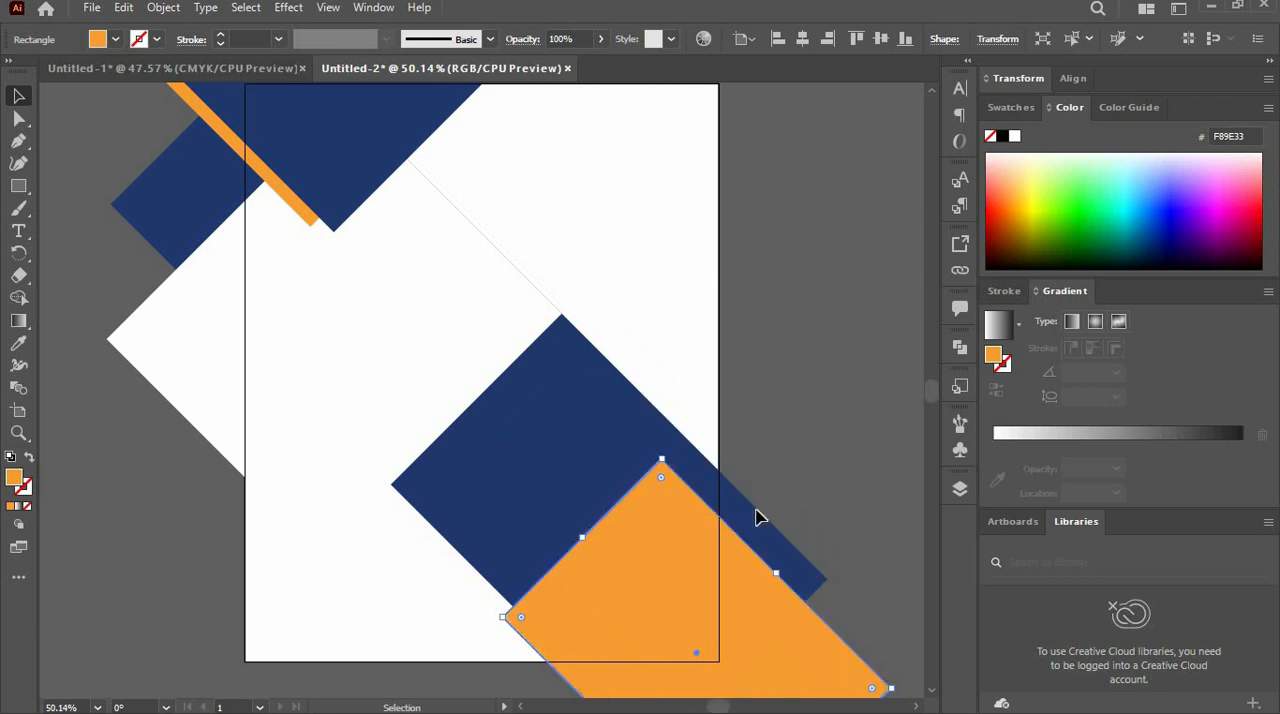
- Reorder the orange copy in the layer stack so it sits directly beneath the navy diagonal band
click(960, 488)
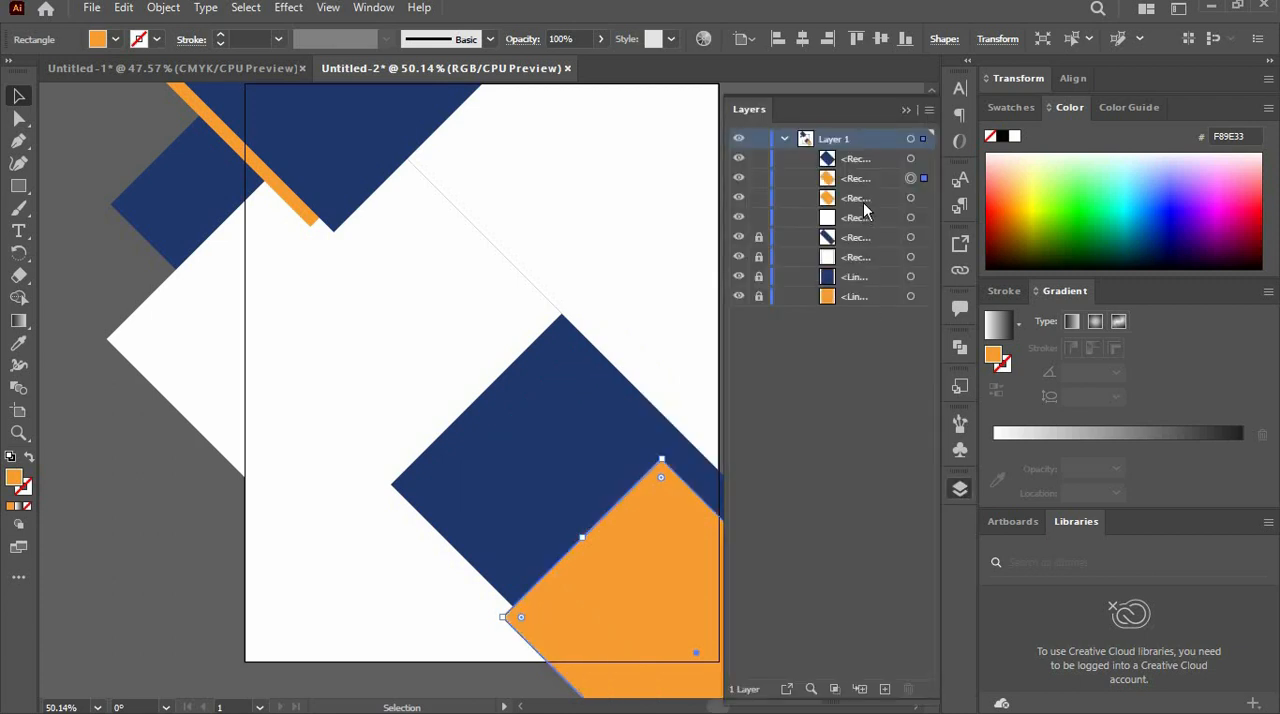
drag(864, 188, 866, 236)
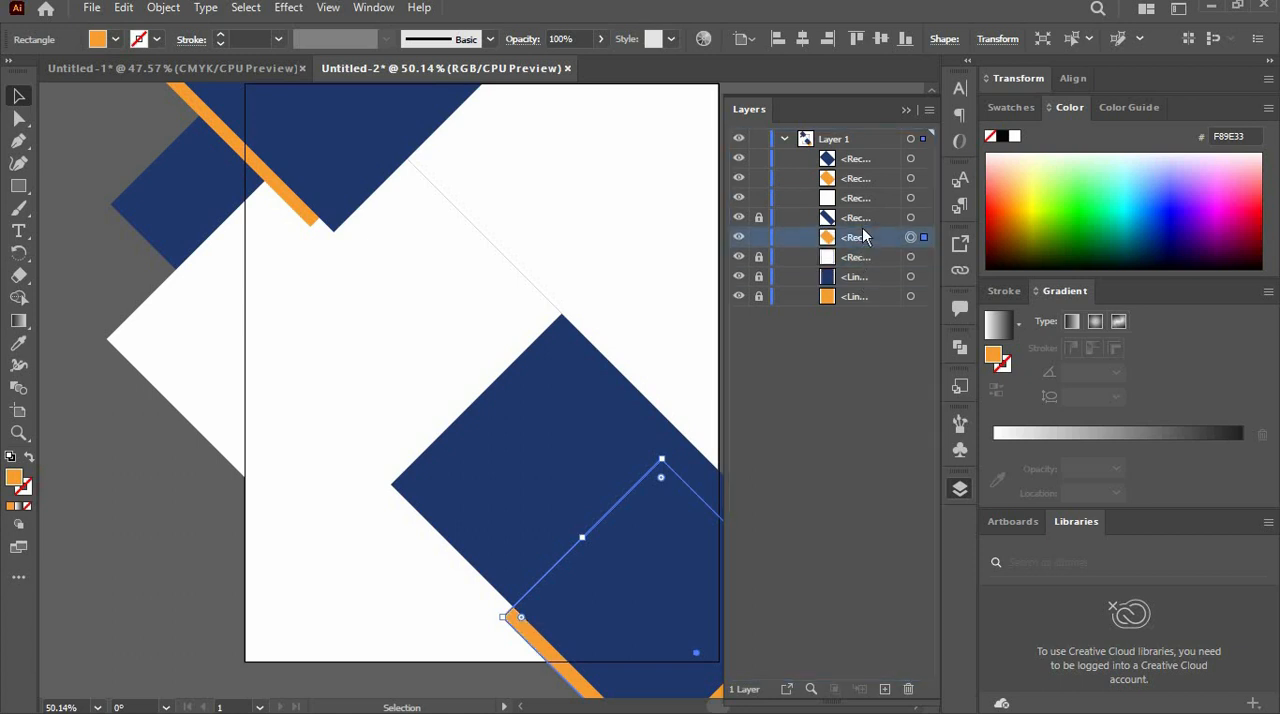
click(907, 112)
click(666, 337)
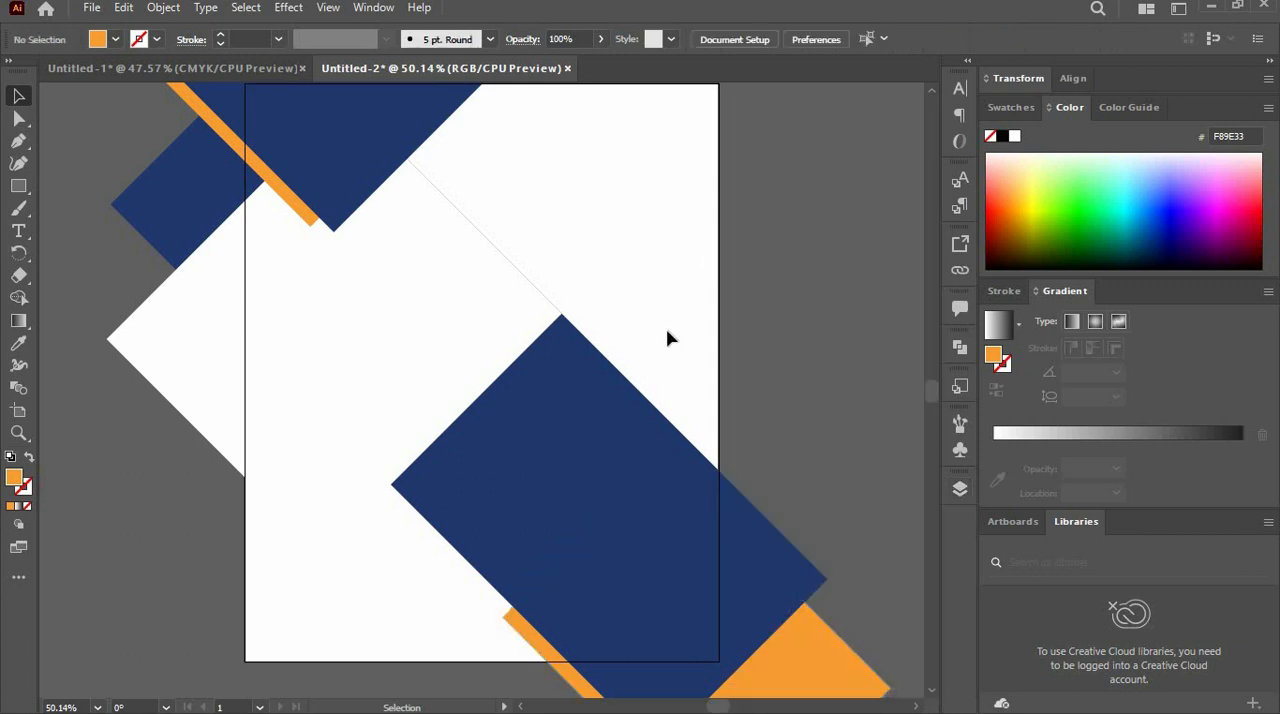
- Draw a white rectangle across the artboard's full width, covering about the upper two thirds of its height
click(537, 308)
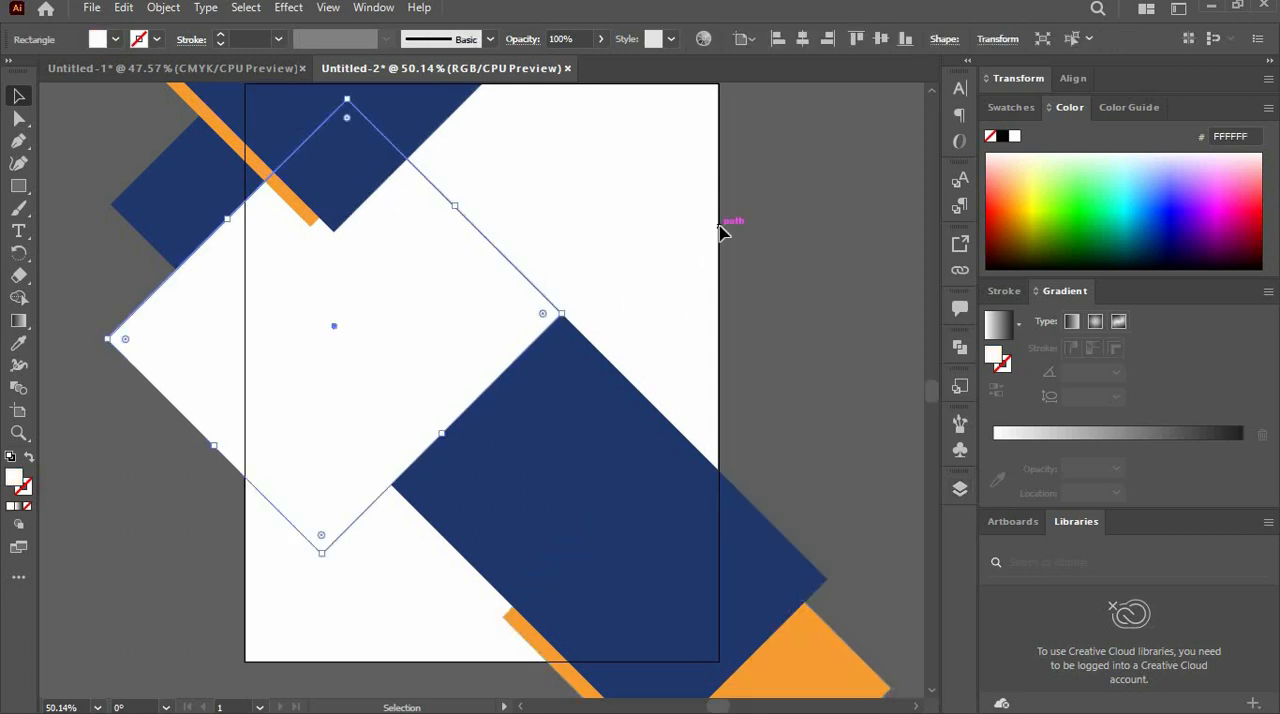
key(ctrl+minus)
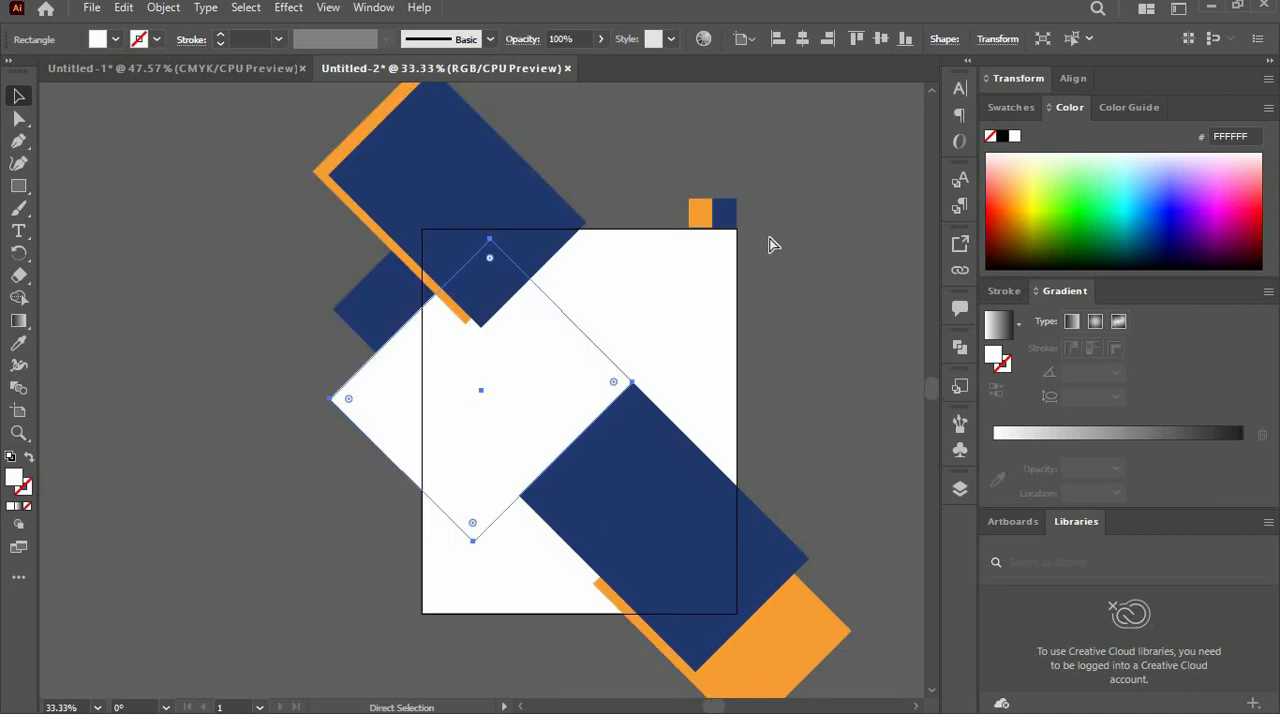
click(848, 273)
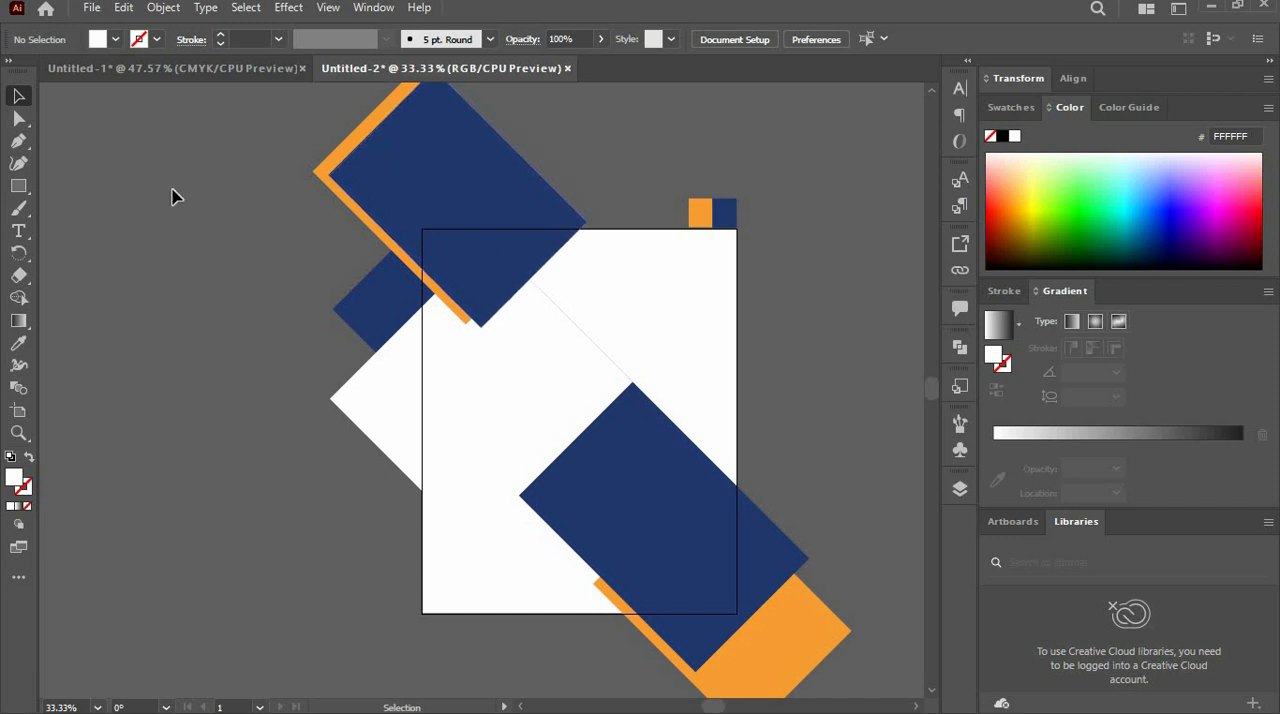
click(18, 186)
drag(423, 228, 738, 491)
click(18, 95)
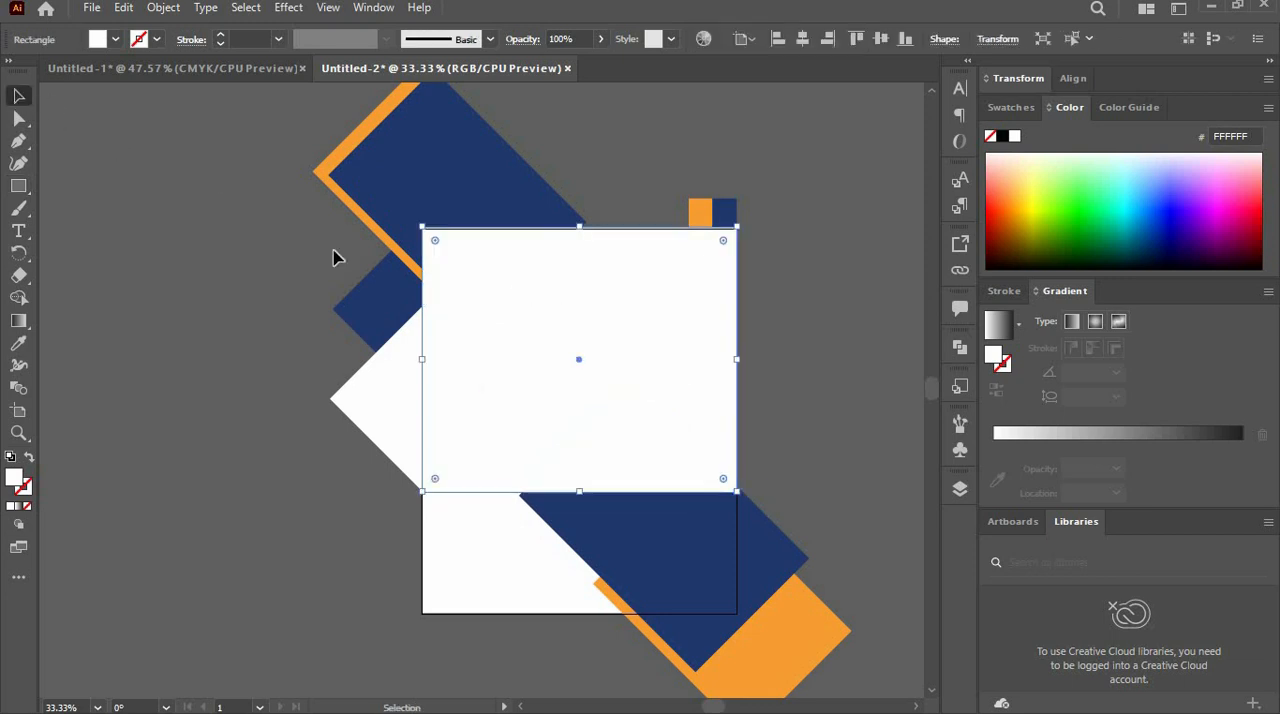
- Fill the new rectangle with orange F89E33 sampled from the orange swatch image above the artboard
click(18, 343)
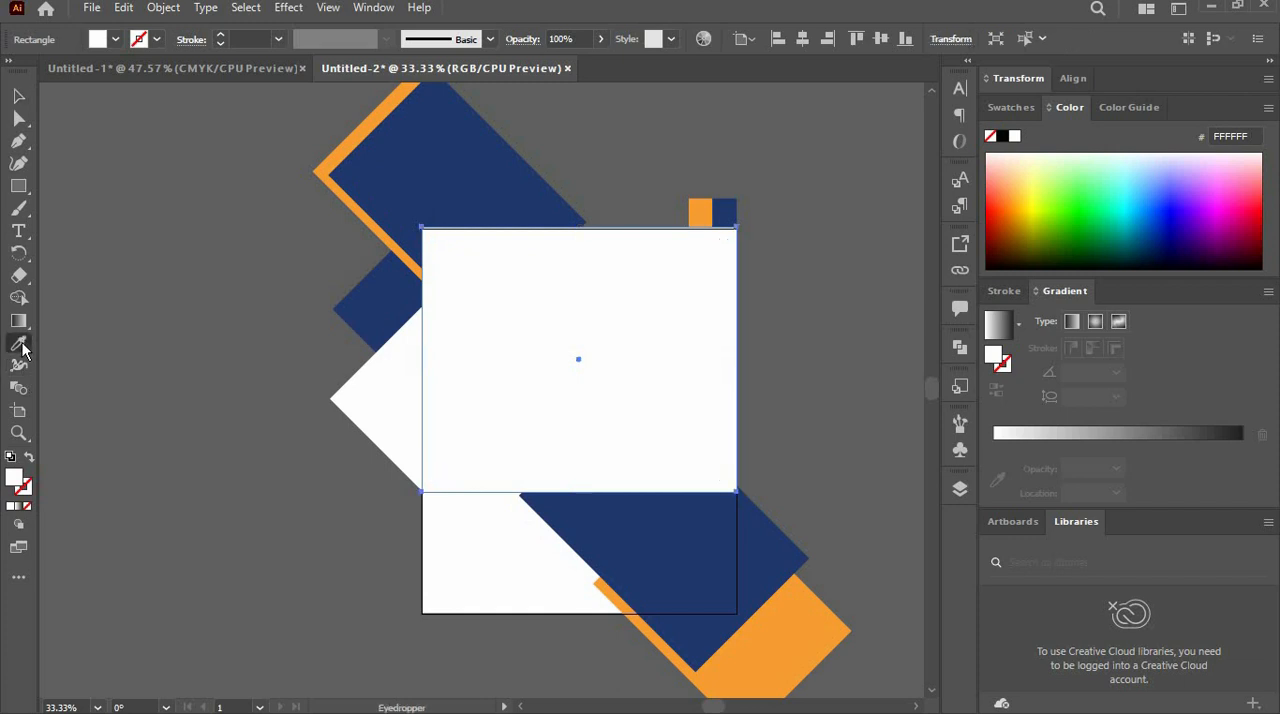
click(698, 208)
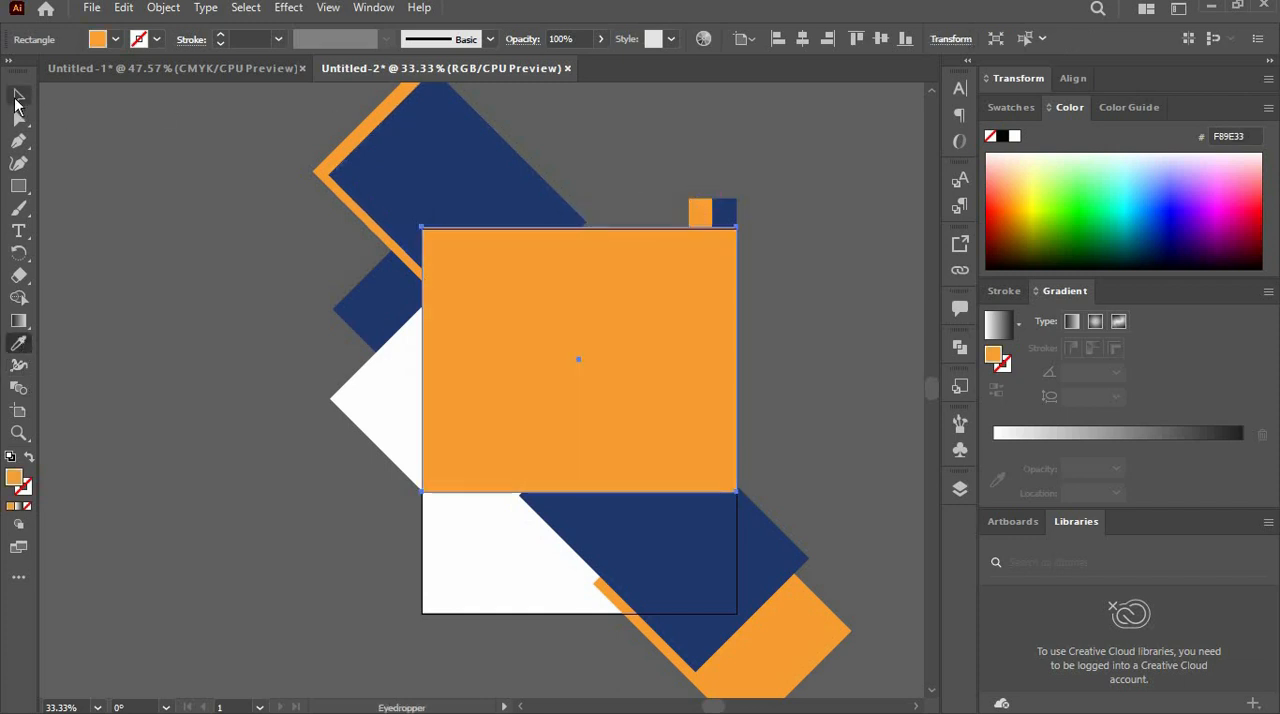
click(16, 98)
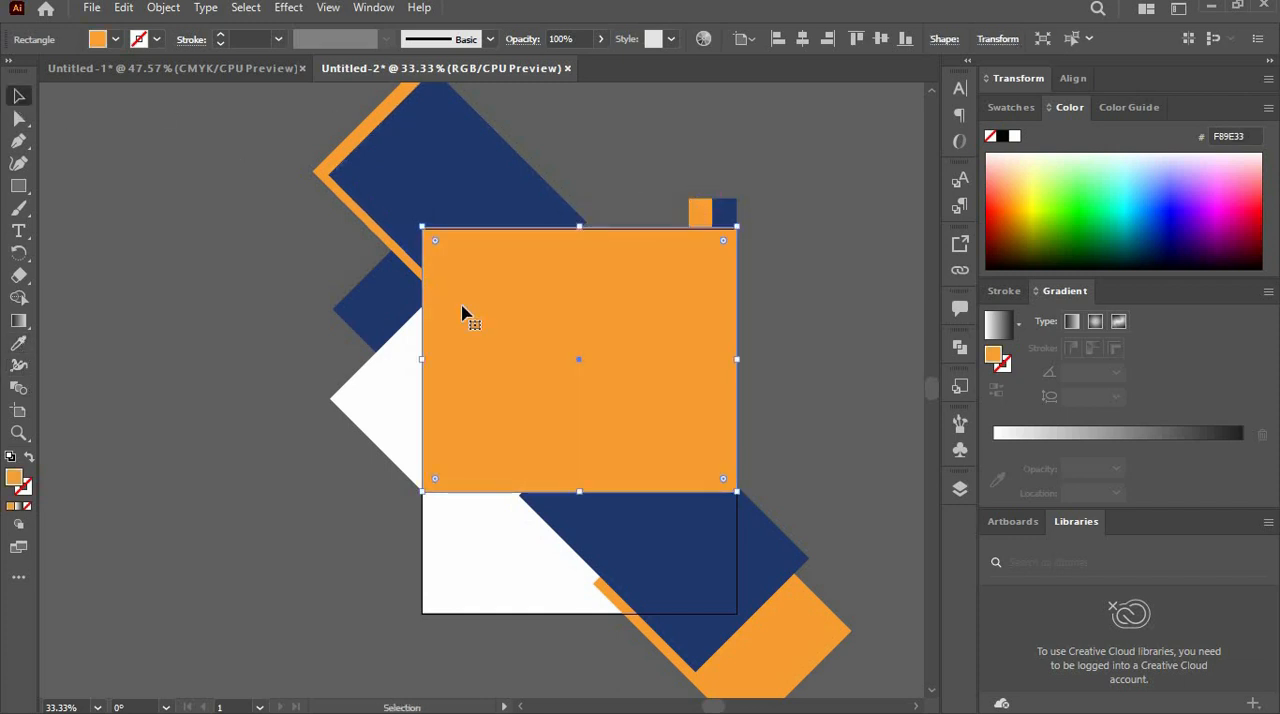
- Reorder the large orange rectangle so it sits directly above the white background rectangle and below the rotated orange copy
click(960, 490)
drag(862, 158, 866, 311)
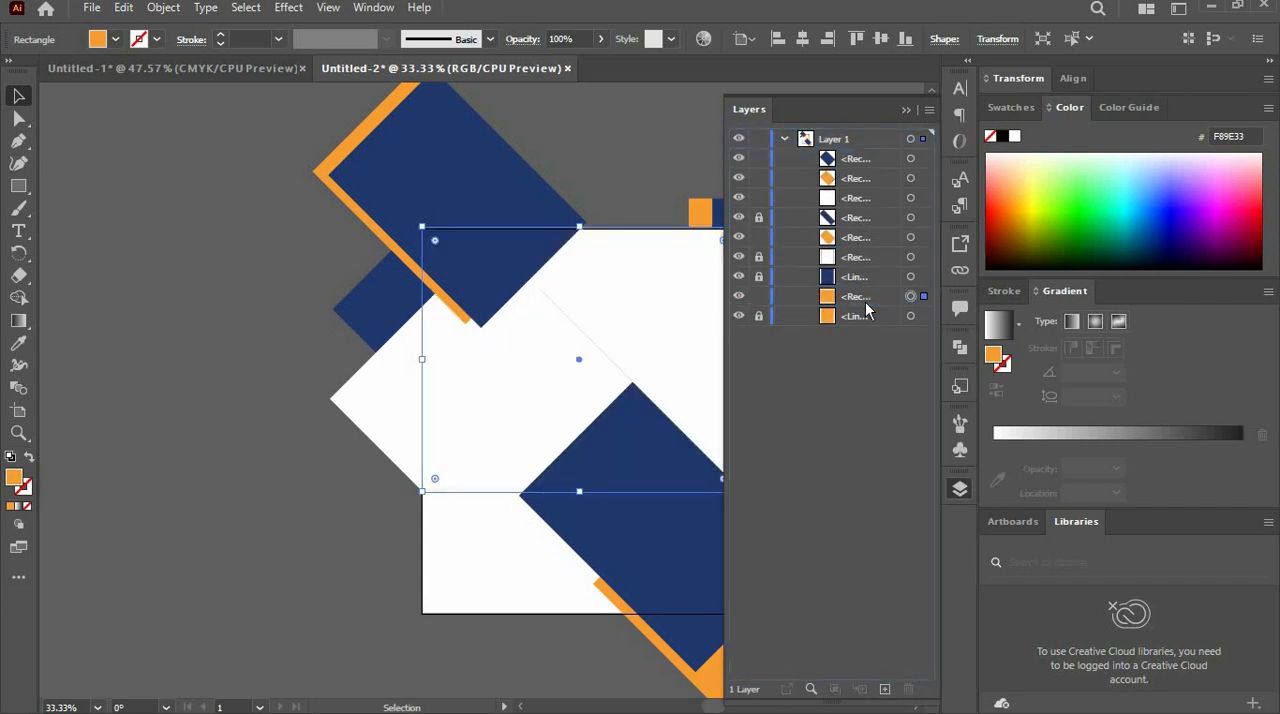
double_click(865, 297)
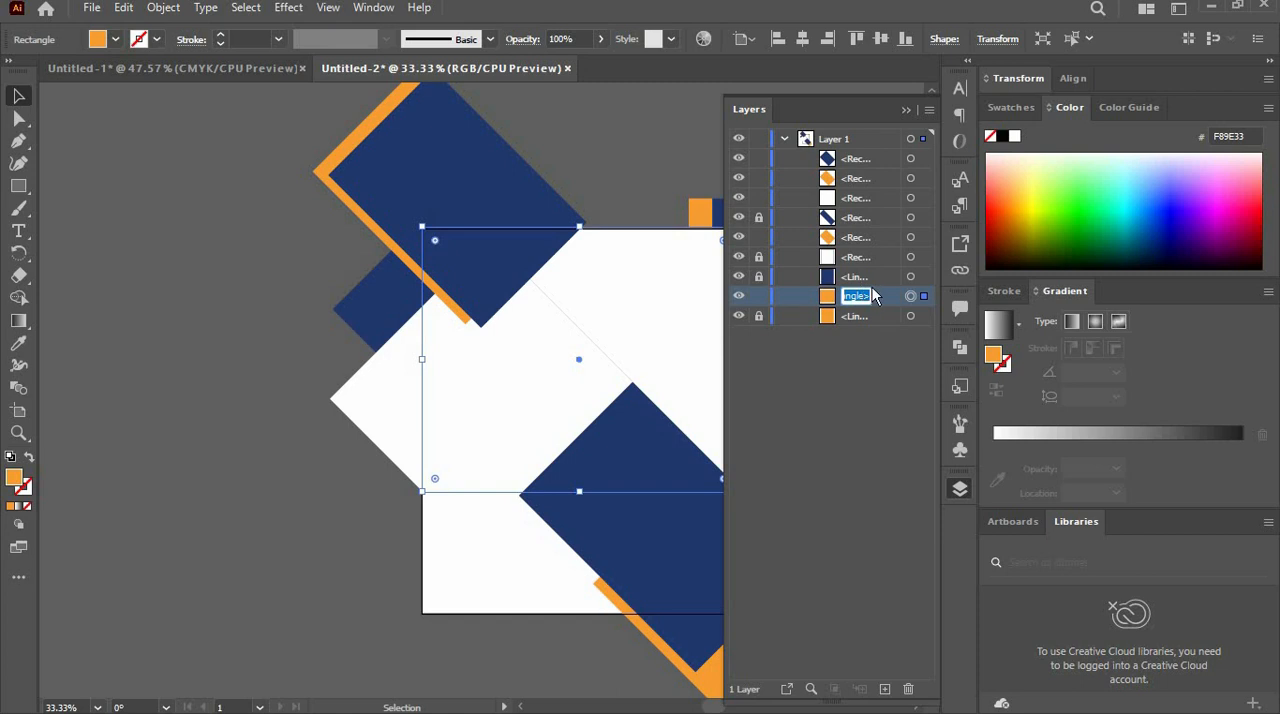
click(893, 305)
drag(886, 297, 876, 257)
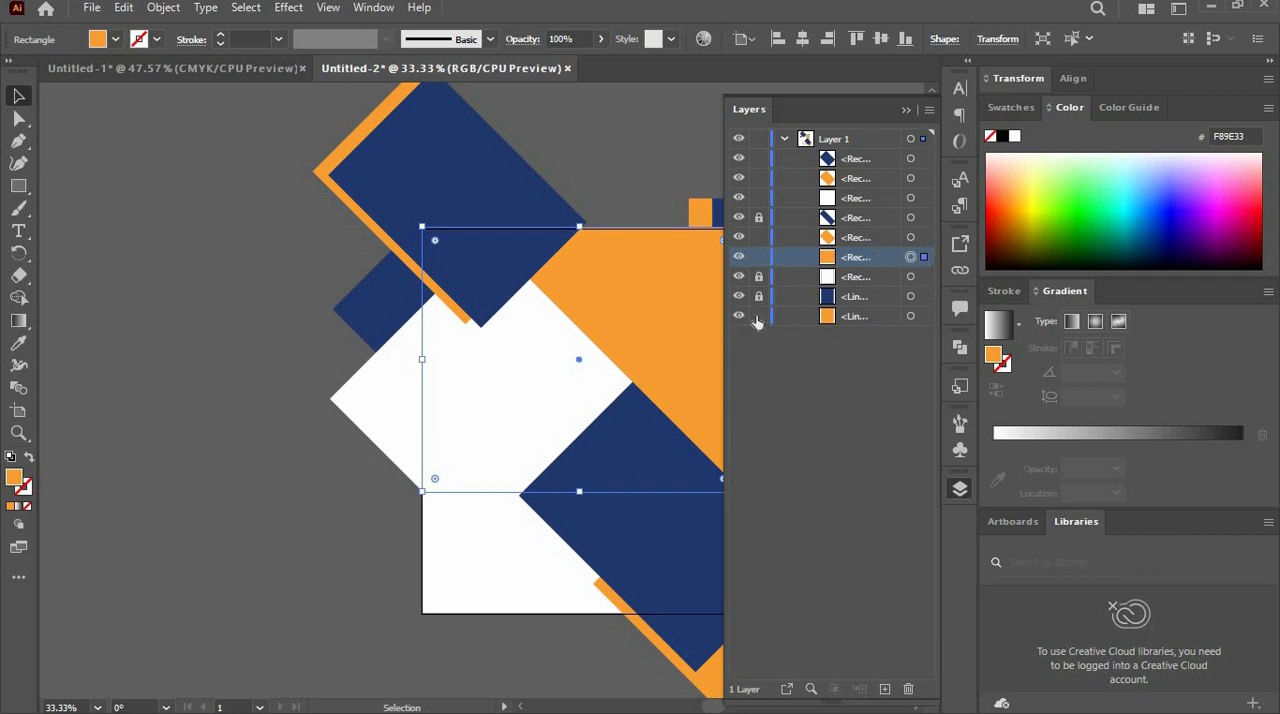
click(909, 109)
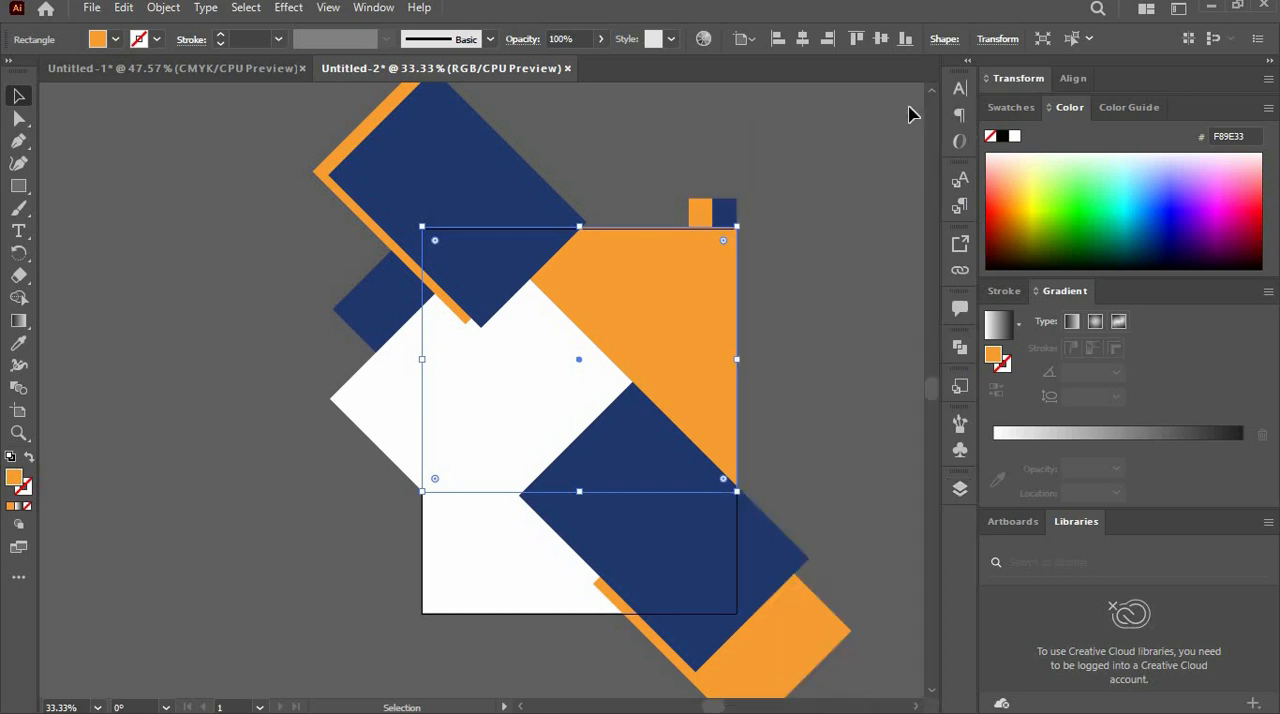
- Lock the linked orange swatch image at the bottom of the layer stack
click(959, 492)
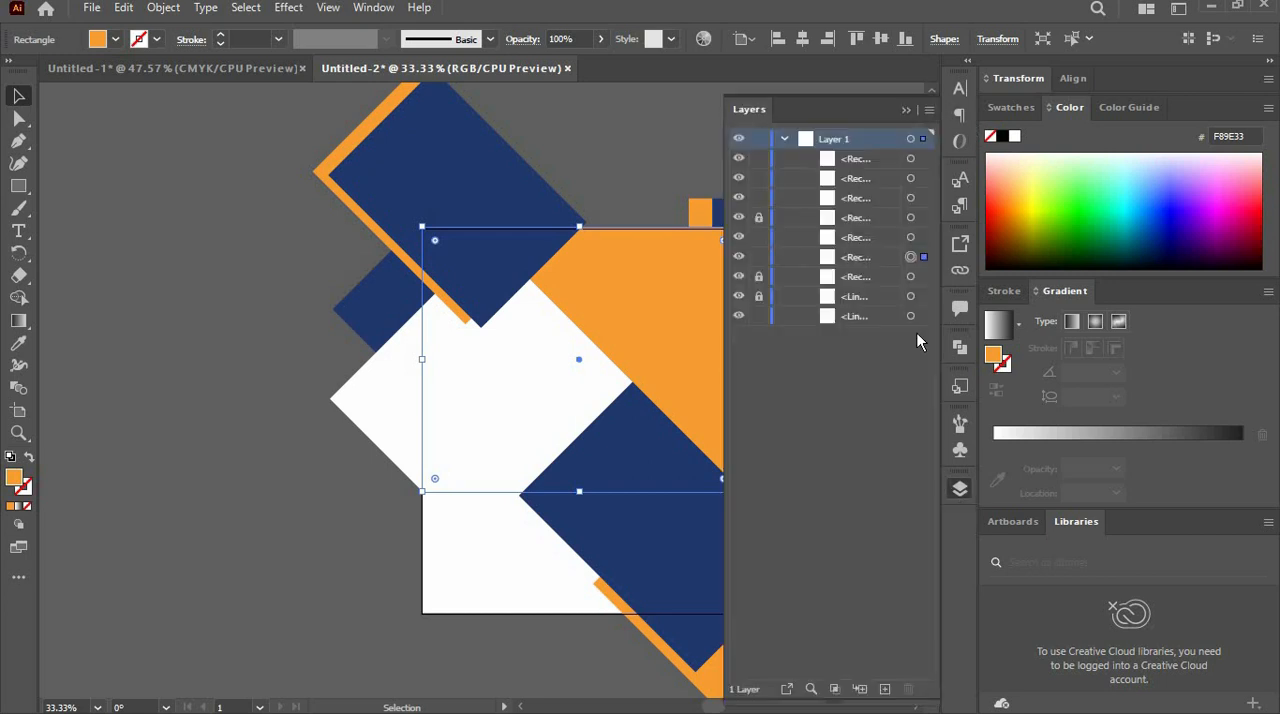
click(910, 316)
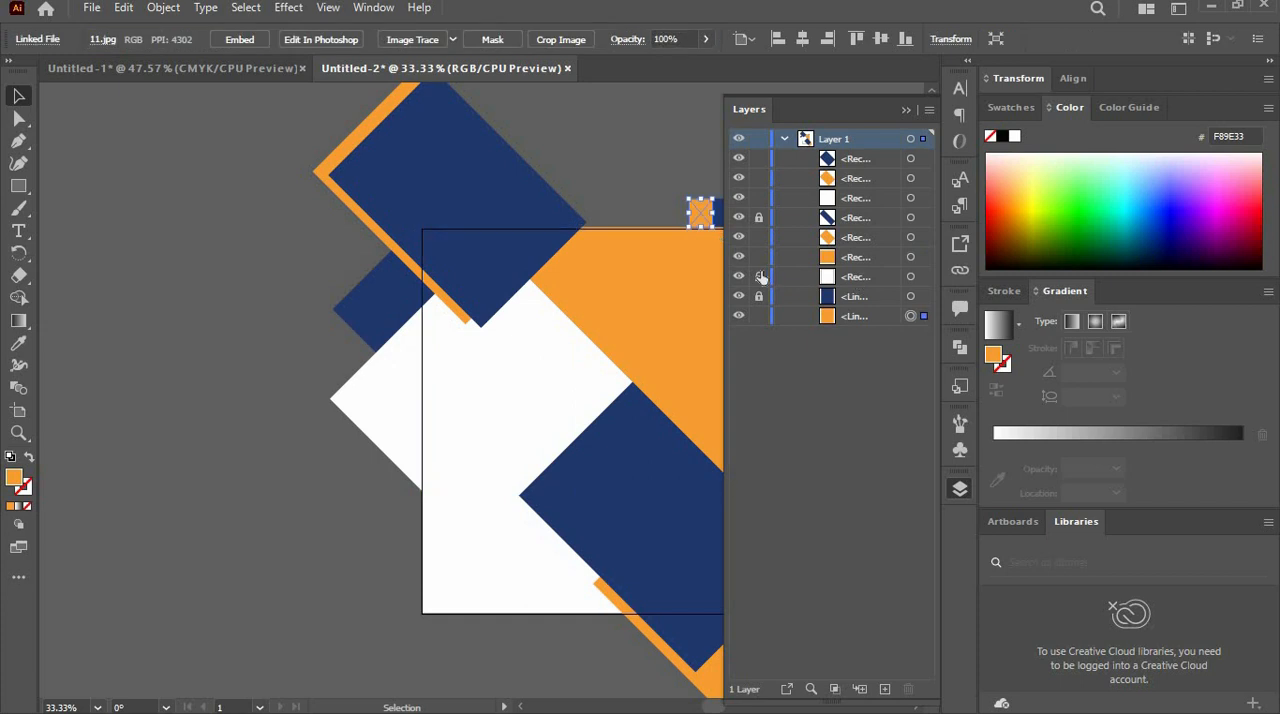
click(758, 316)
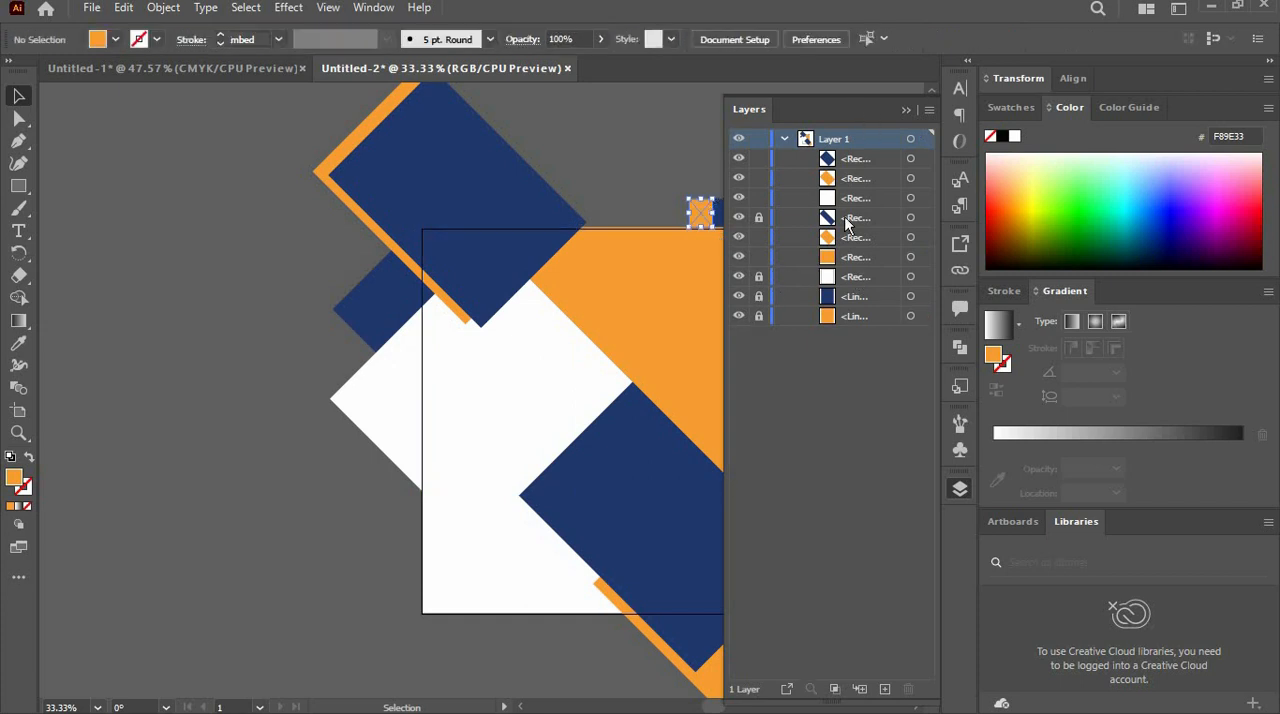
click(900, 111)
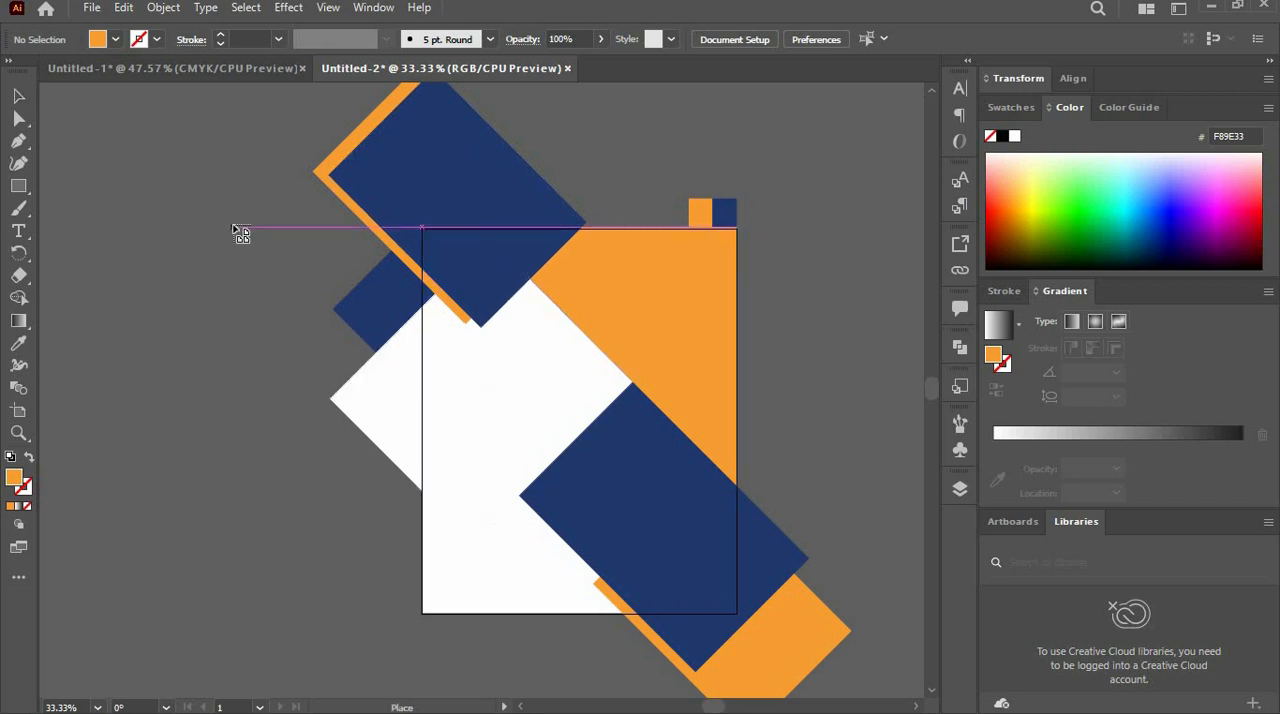
- Place the city skyline image over the white rotated rectangle and reorder it directly beneath that rectangle
drag(111, 187, 435, 545)
drag(230, 388, 436, 444)
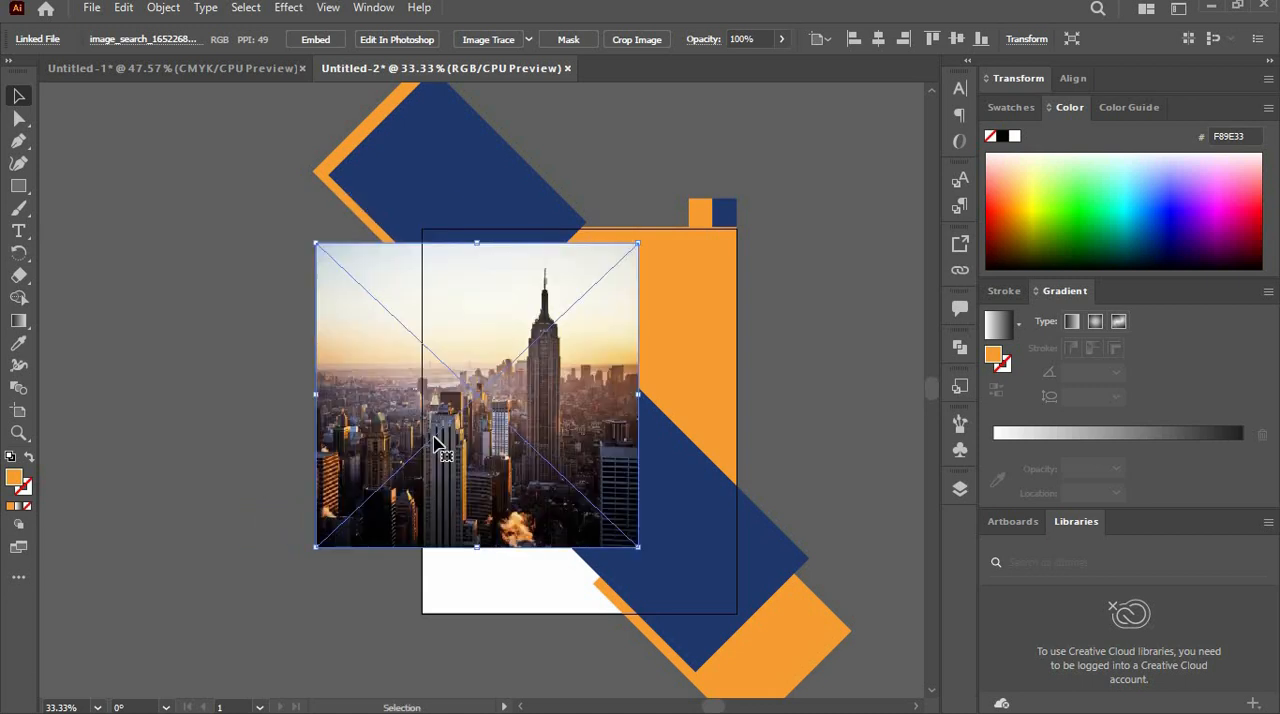
click(957, 494)
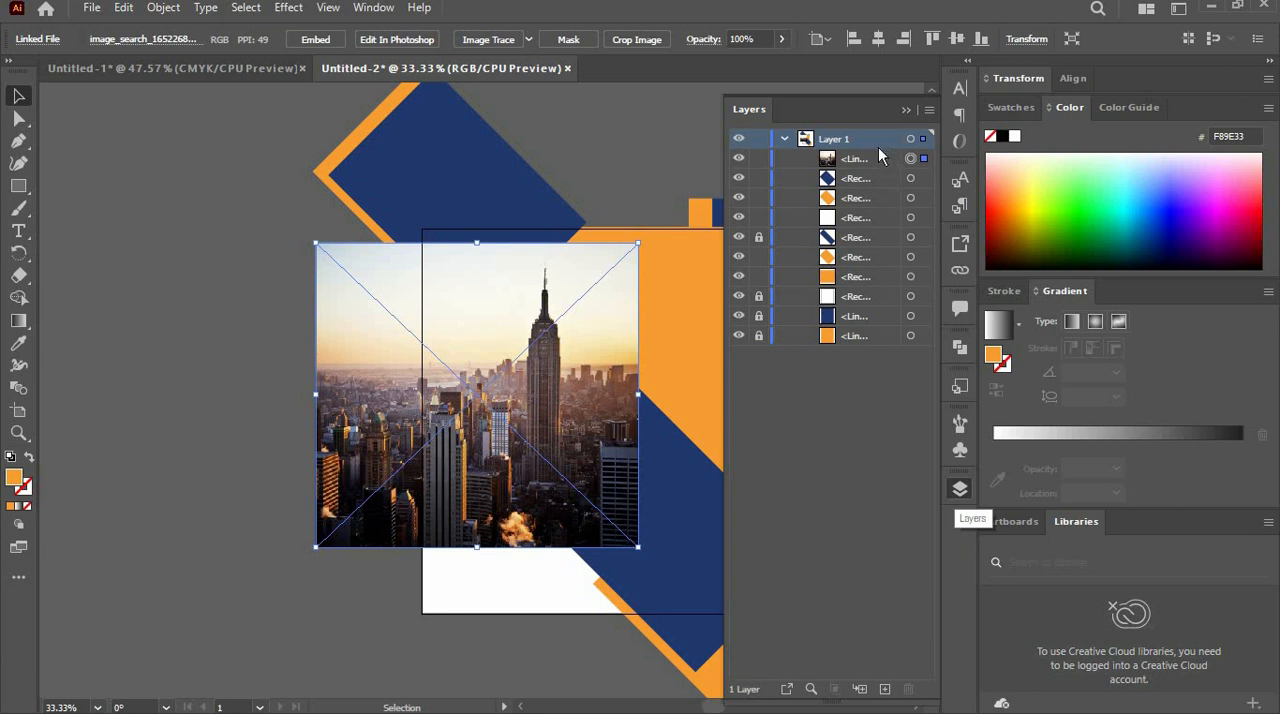
drag(879, 149, 877, 228)
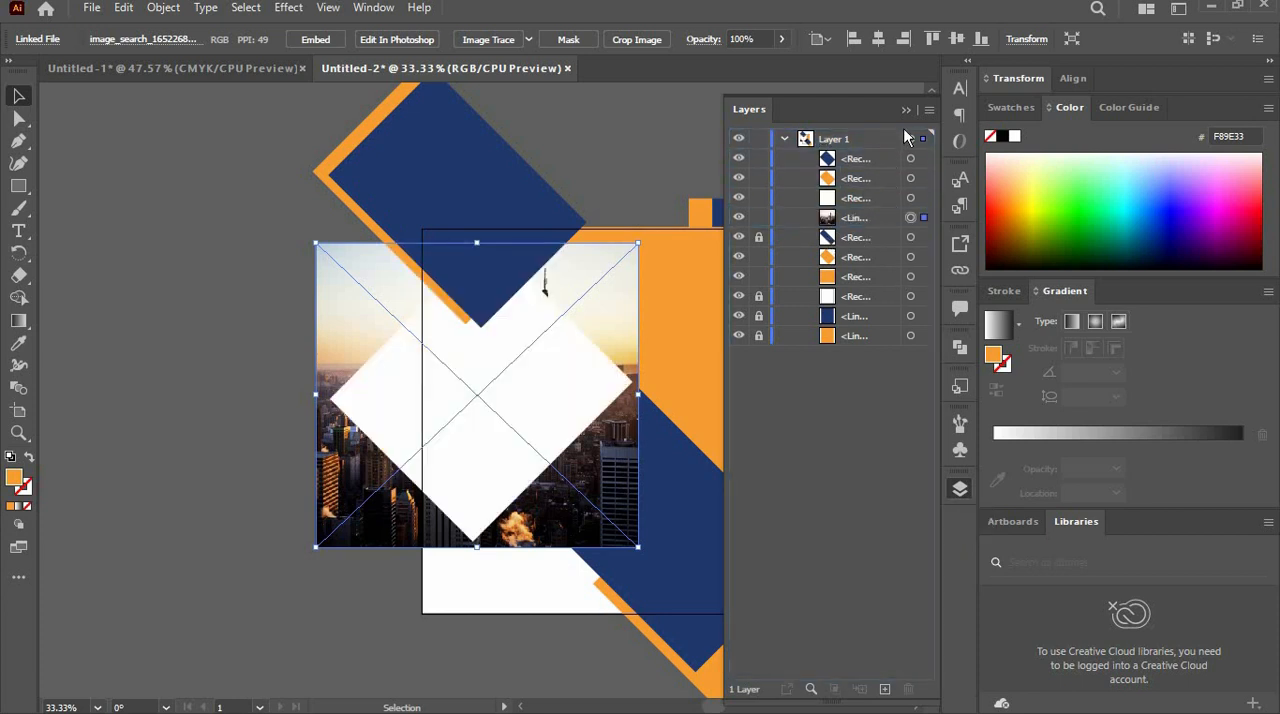
- Make a clipping mask from the white rotated rectangle and the skyline image
shift+click(924, 199)
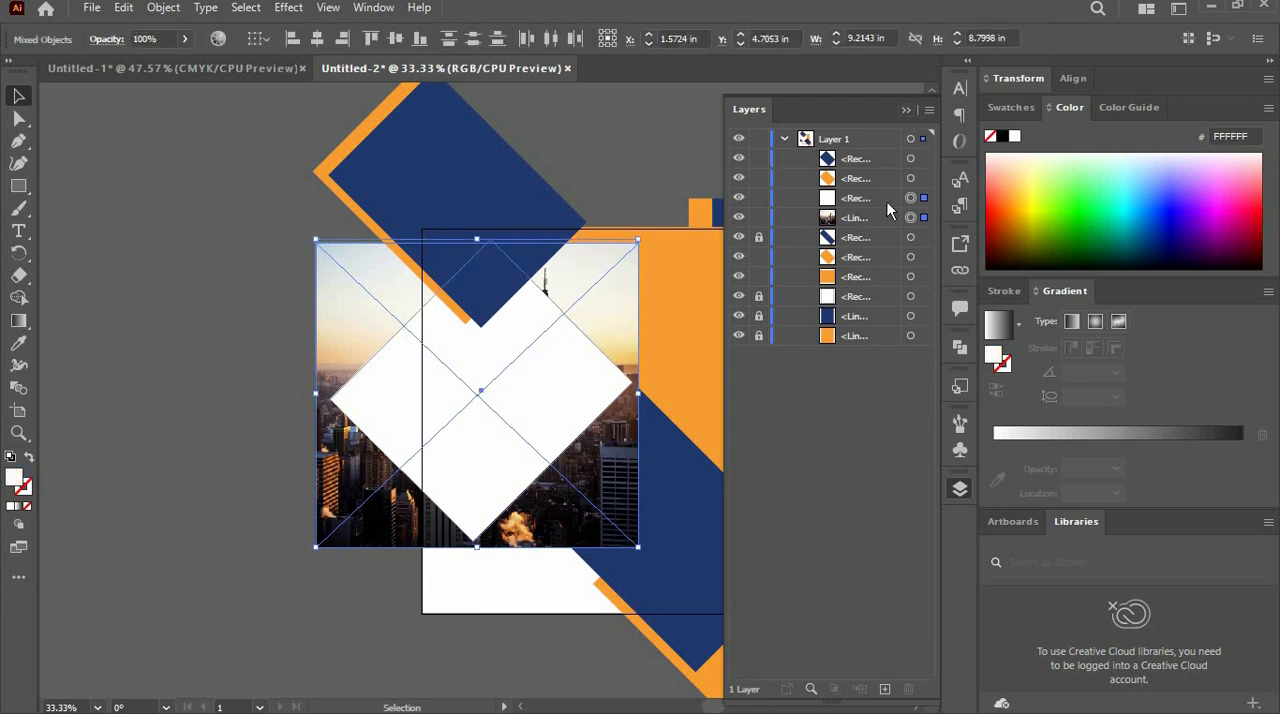
right_click(541, 358)
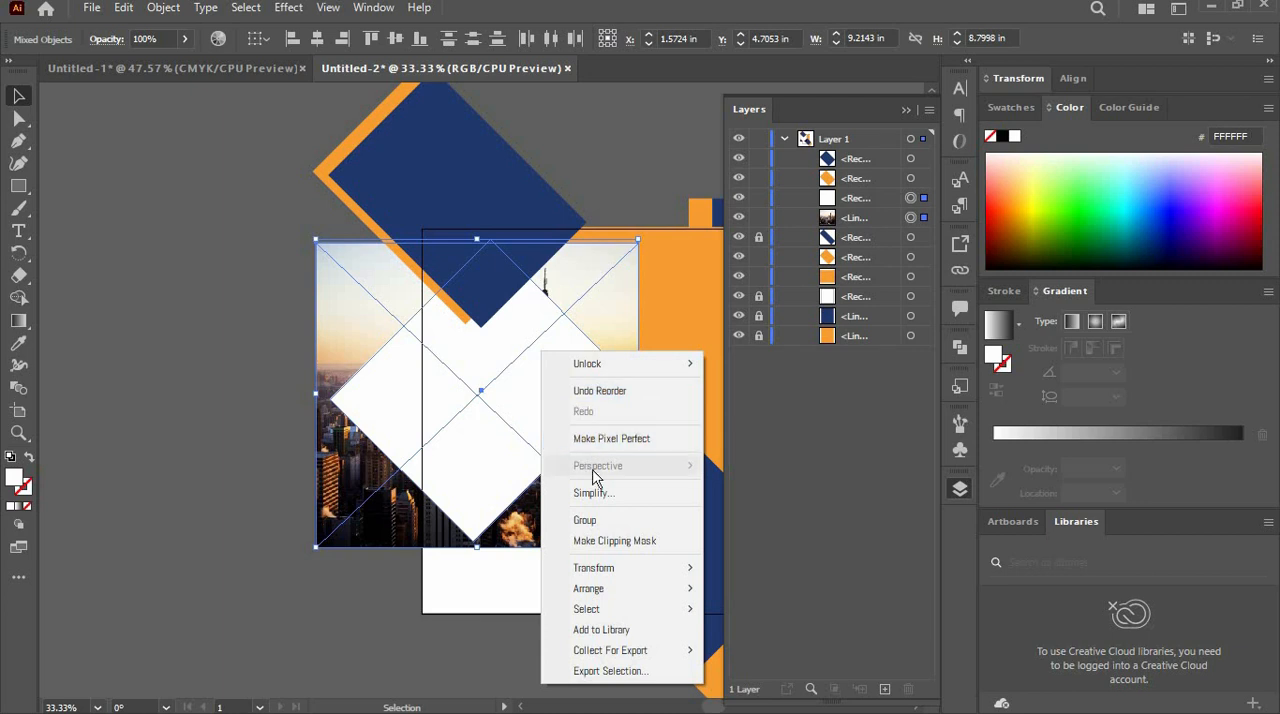
click(610, 541)
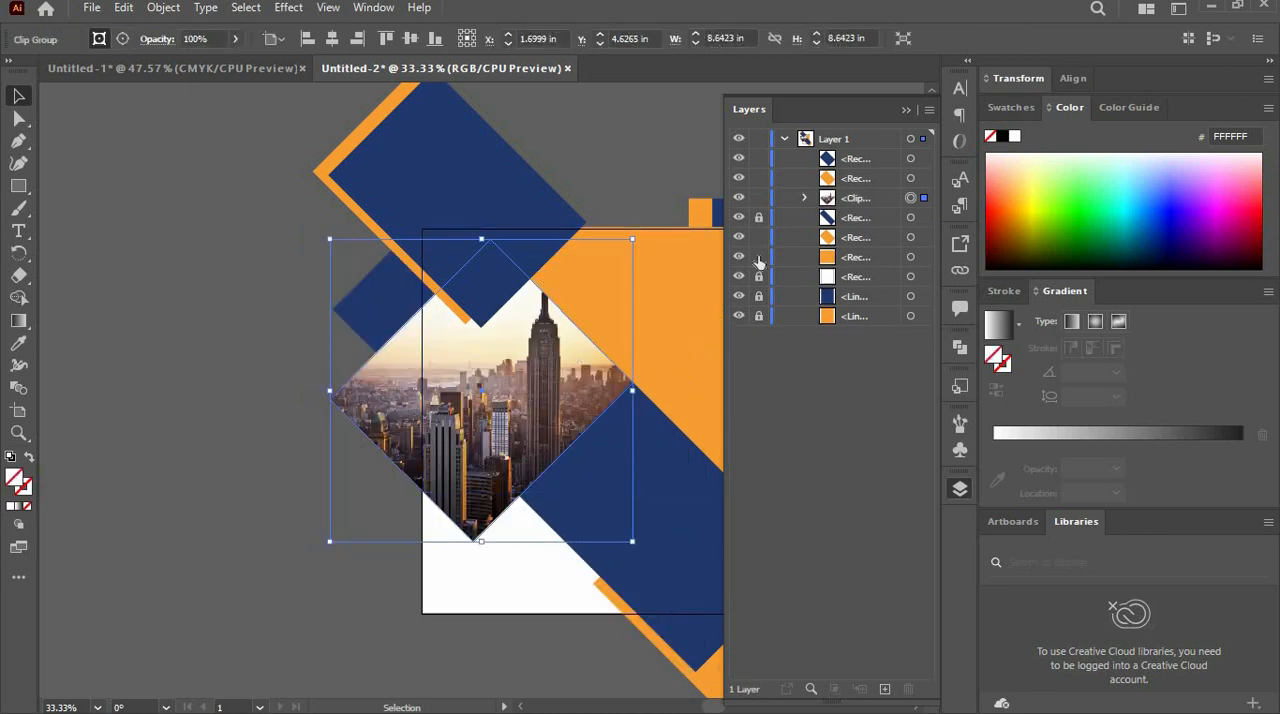
- Select the skyline image inside the clip group and scale it down slightly to fit the mask more closely
click(806, 198)
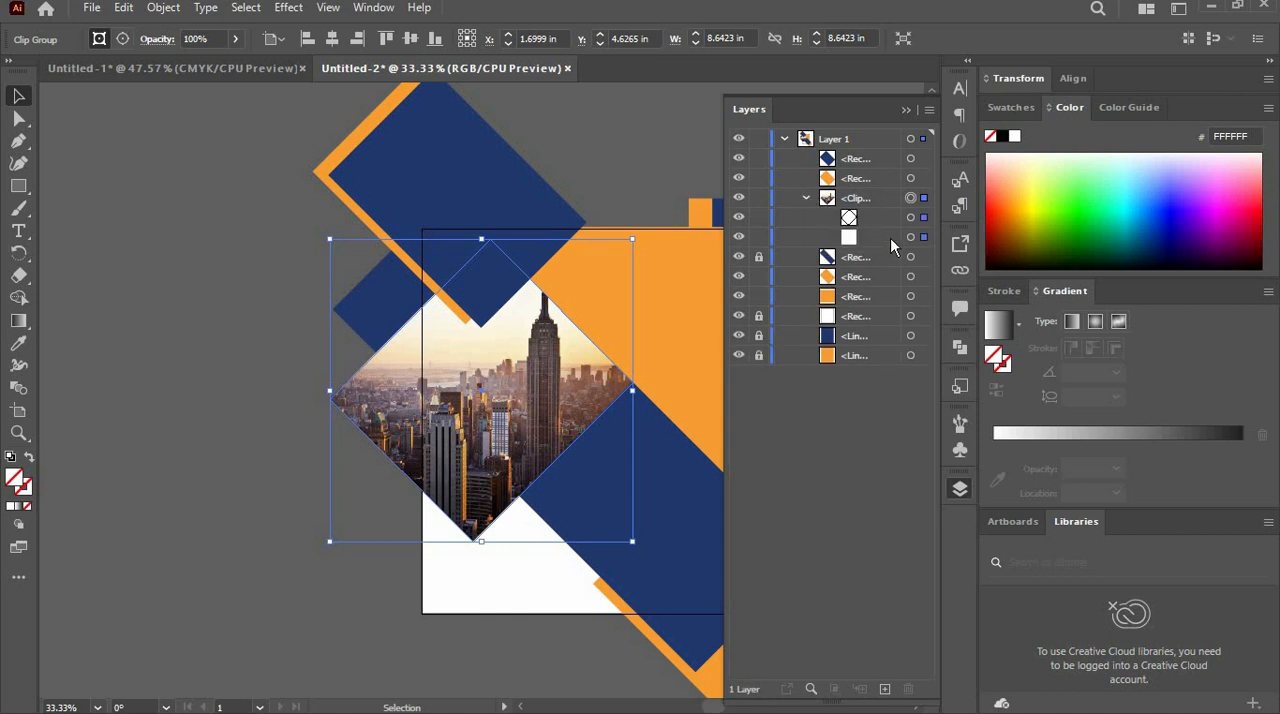
click(924, 239)
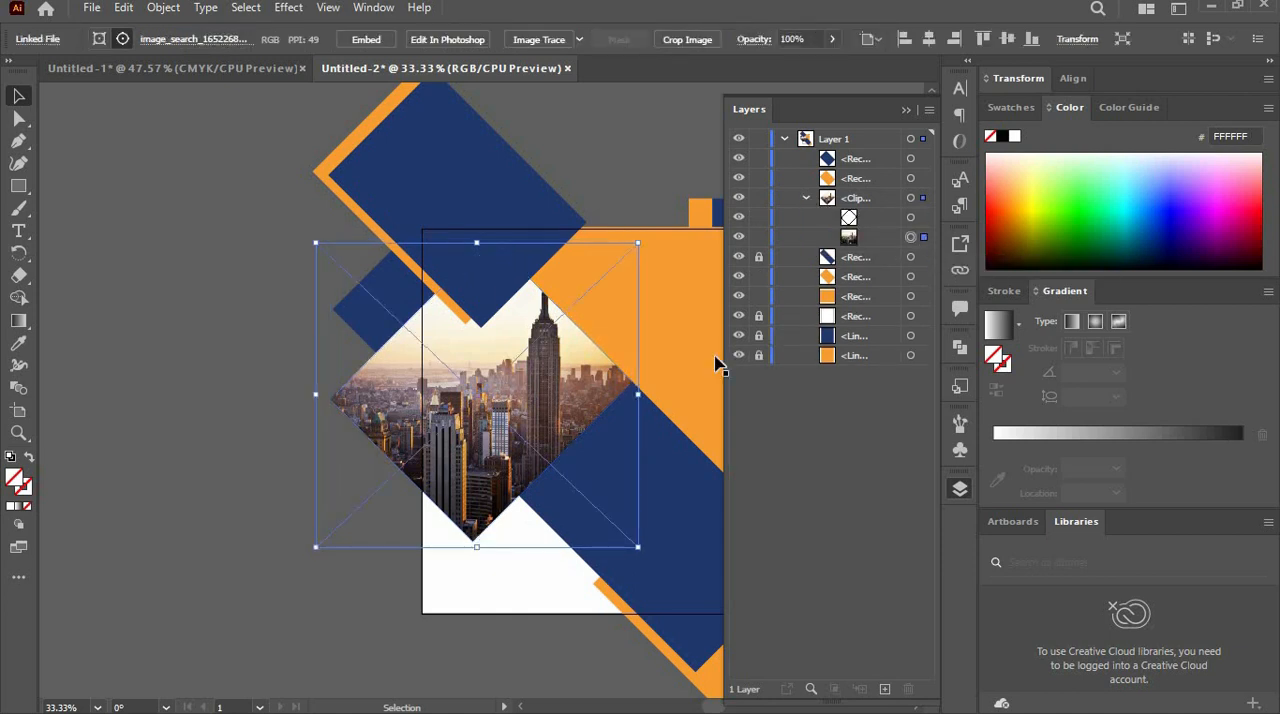
drag(637, 243, 628, 255)
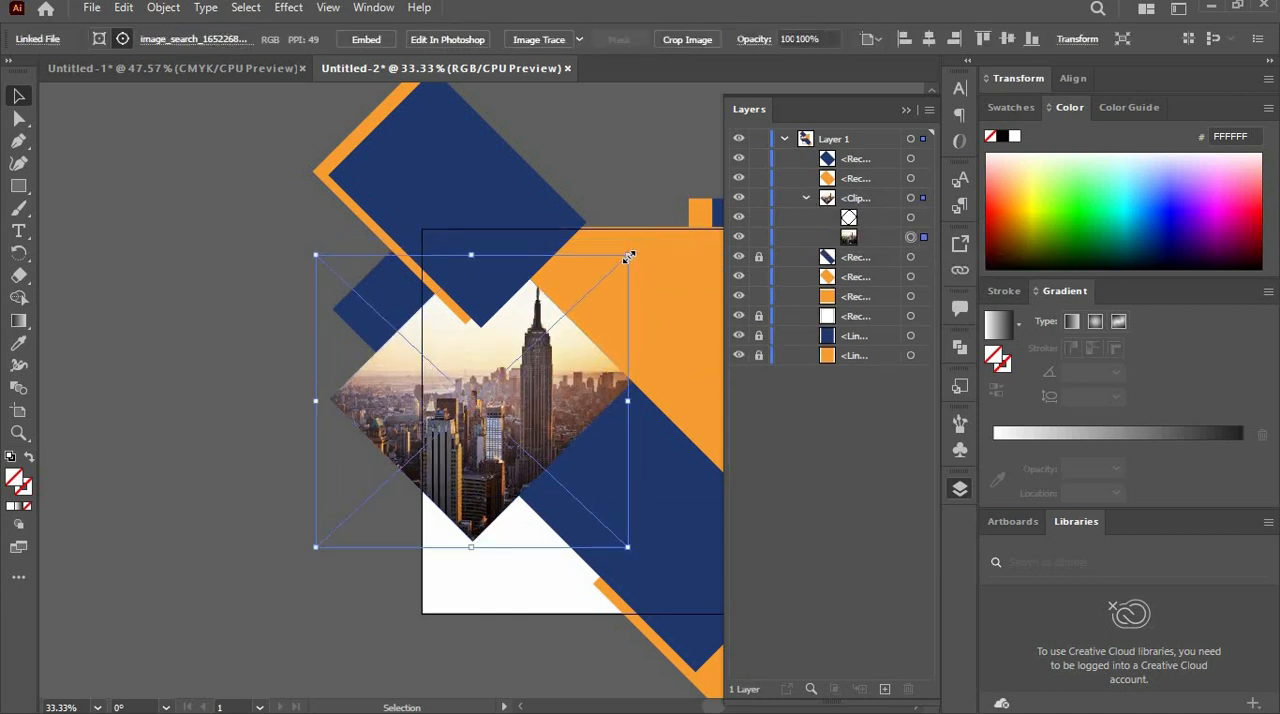
mouse_move(317, 546)
mouse_down()
mouse_move(338, 525)
mouse_move(324, 538)
mouse_up()
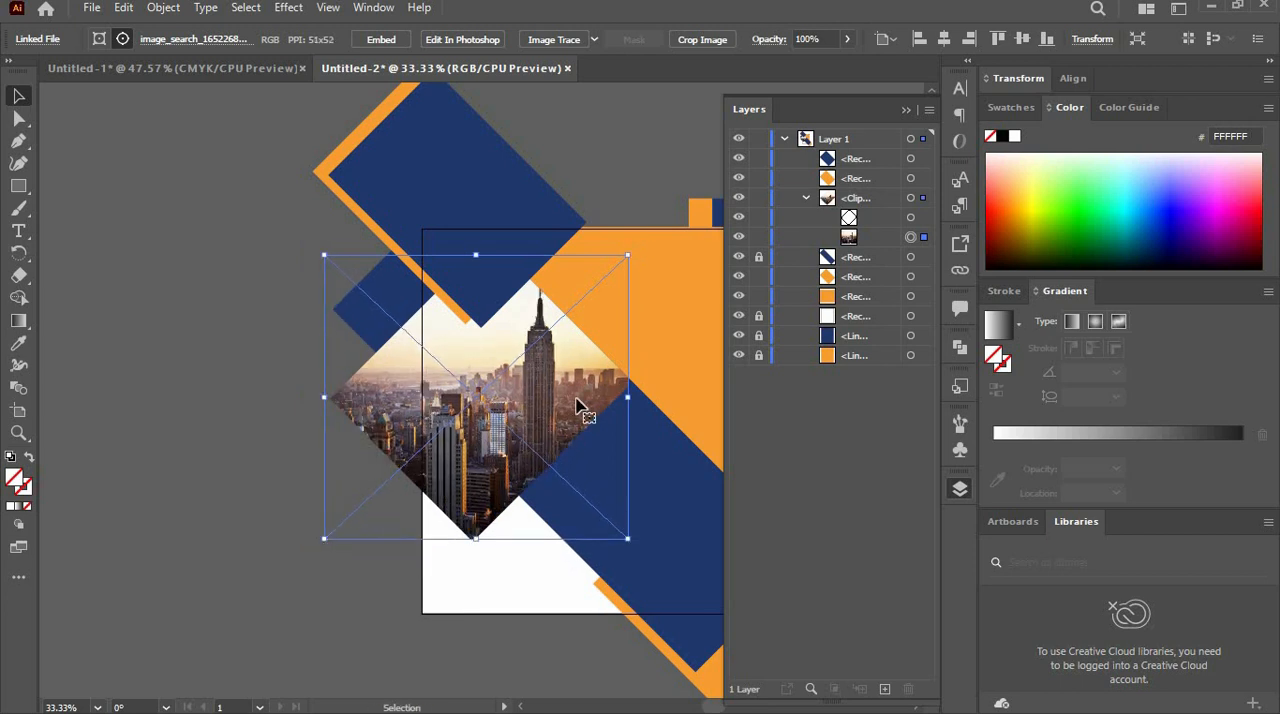
- Nudge the skyline image downward within its mask so the tall tower's spire clears the mask's upper edge
key(Down)
key(Down)
key(Down)
key(Down)
key(Down)
key(Down)
key(Down)
key(Down)
key(Down)
key(Down)
key(Down)
key(Down)
key(Down)
key(Down)
key(Down)
key(Down)
key(Down)
key(Down)
key(Down)
key(Down)
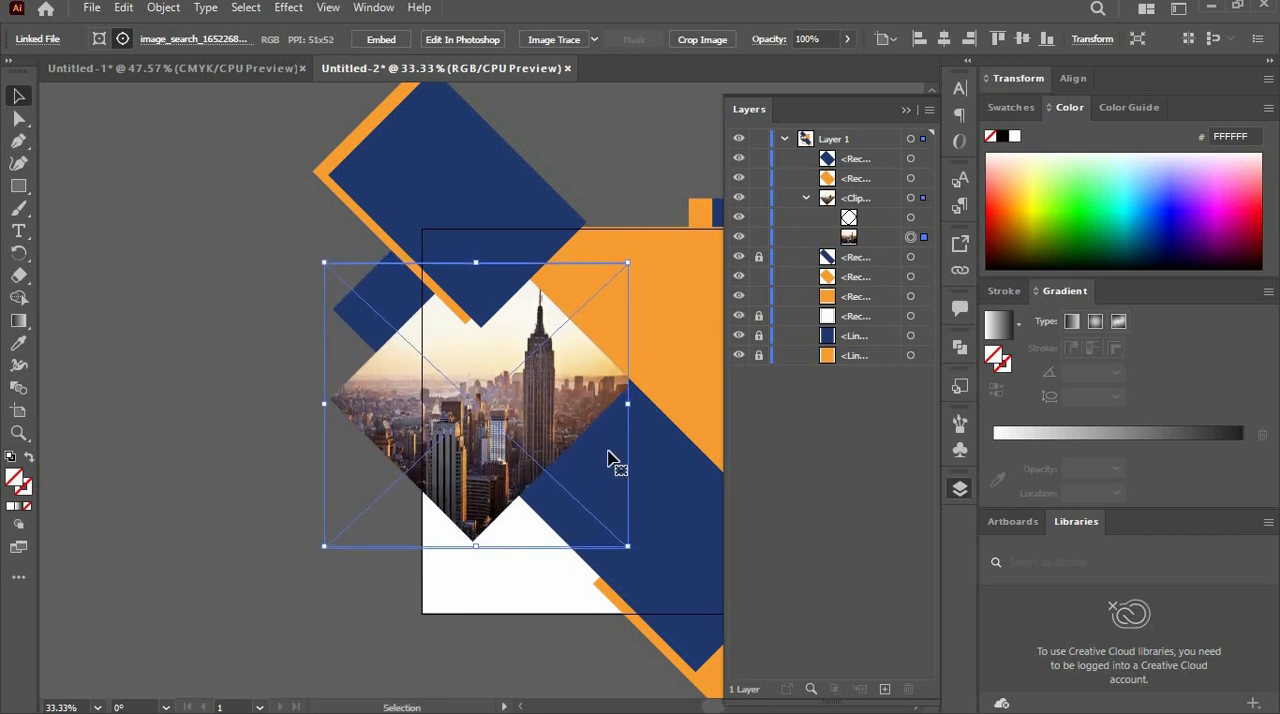
key(Down)
key(Down)
key(Down)
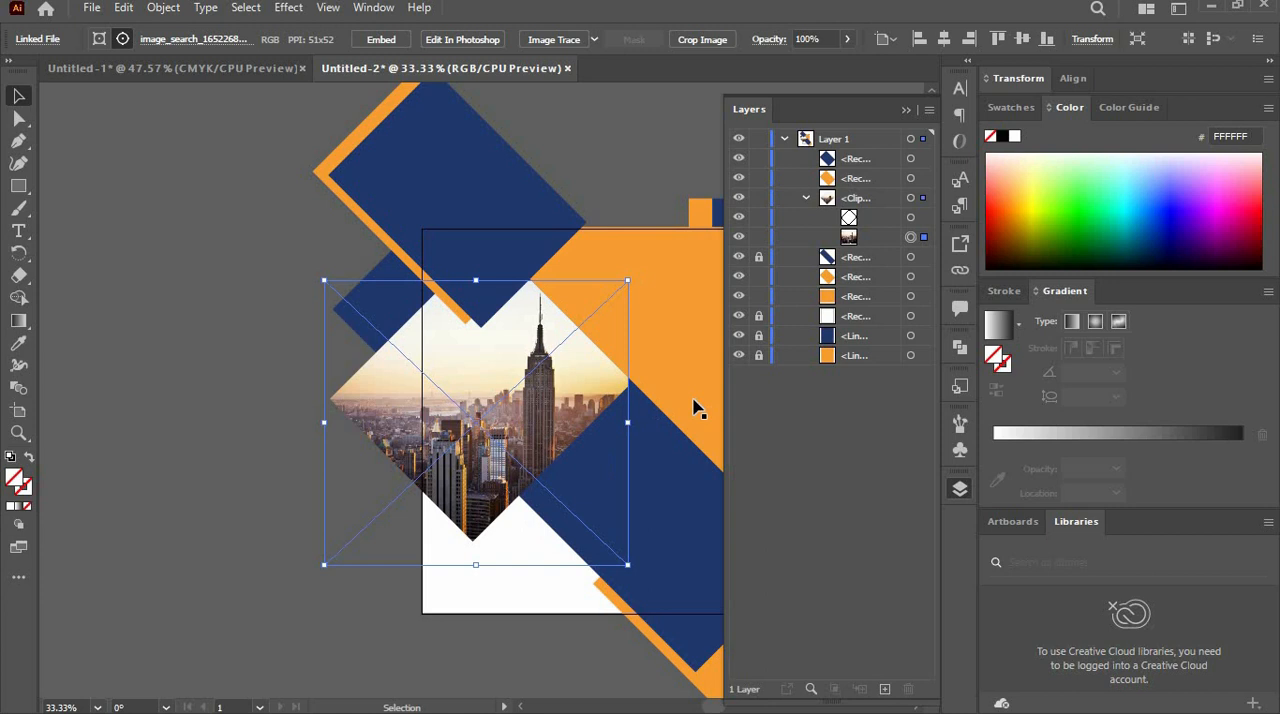
click(905, 116)
- Lock the remaining unlocked objects in Layer 1, including the skyline clip group and the two uppermost rectangles
click(960, 488)
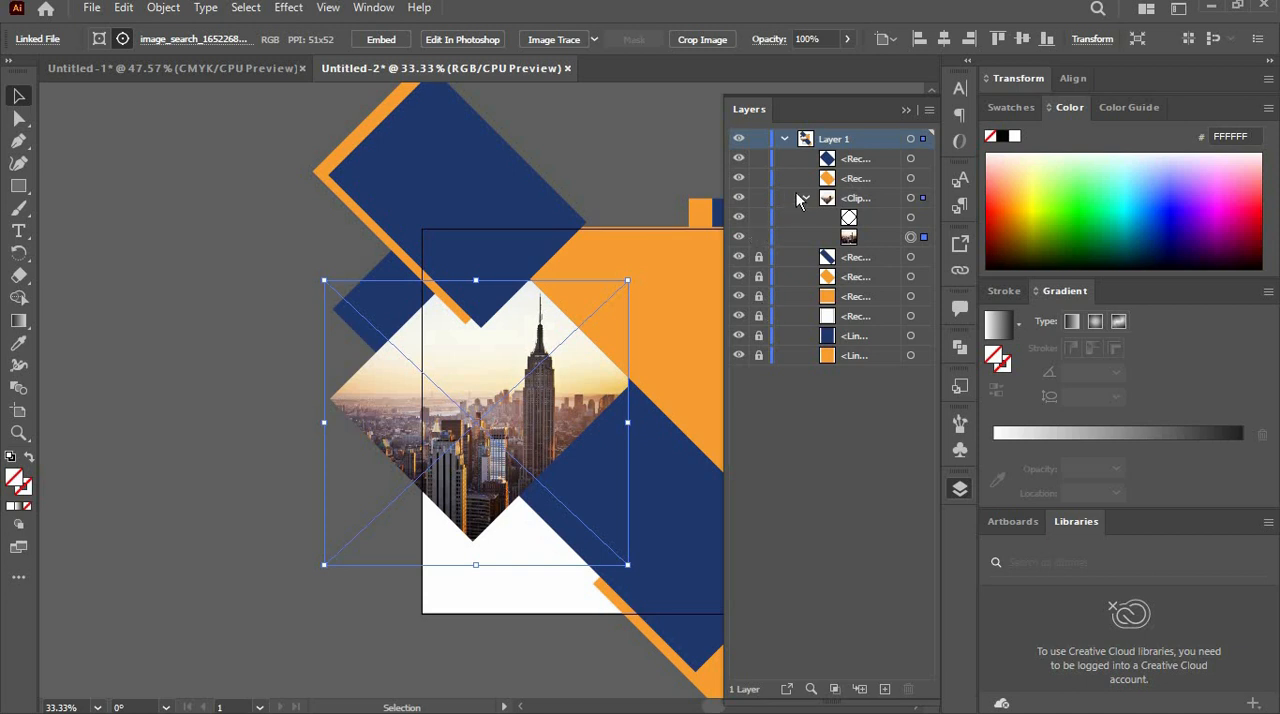
drag(762, 200, 759, 160)
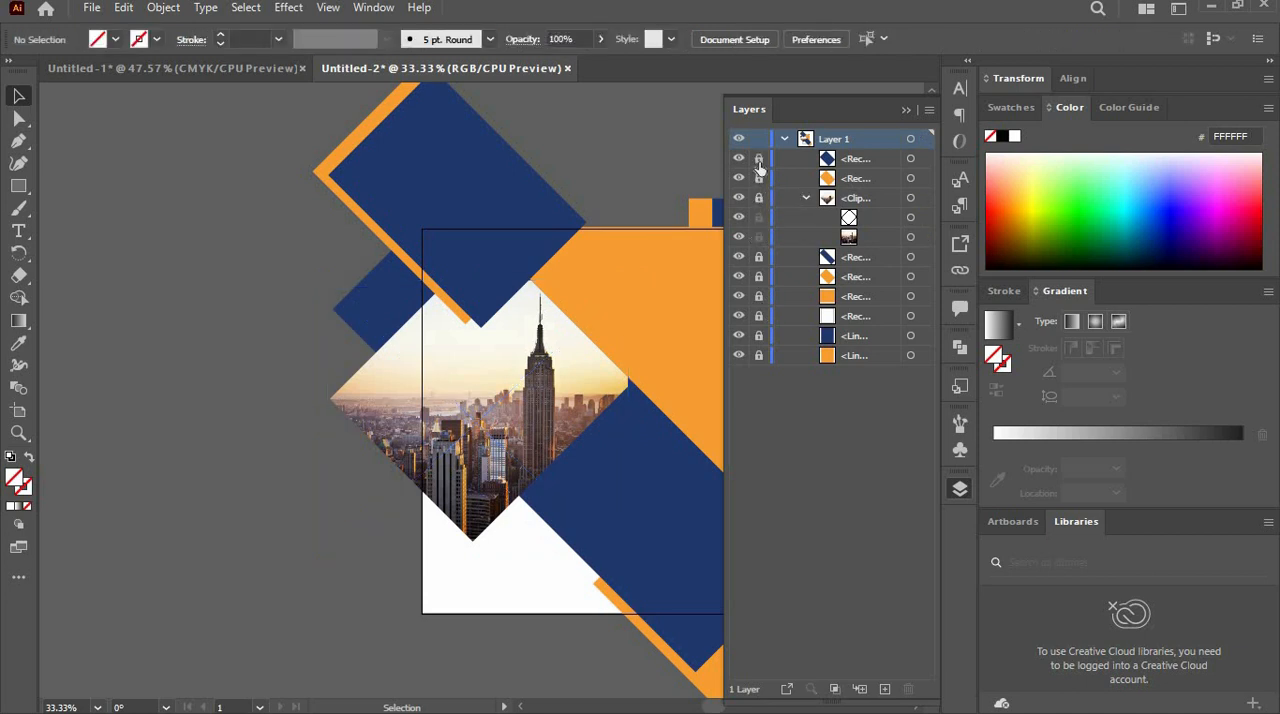
click(906, 112)
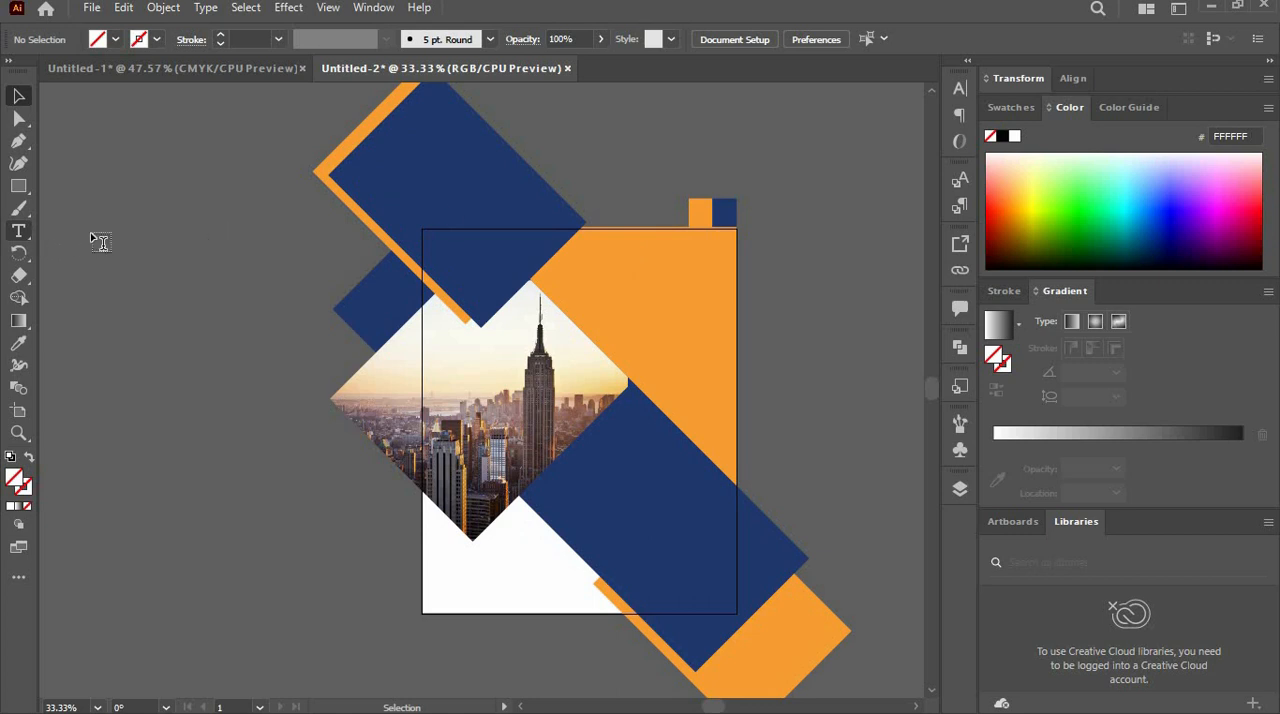
- Add the text "We" on the orange area near the page's upper right and fill it white
key(t)
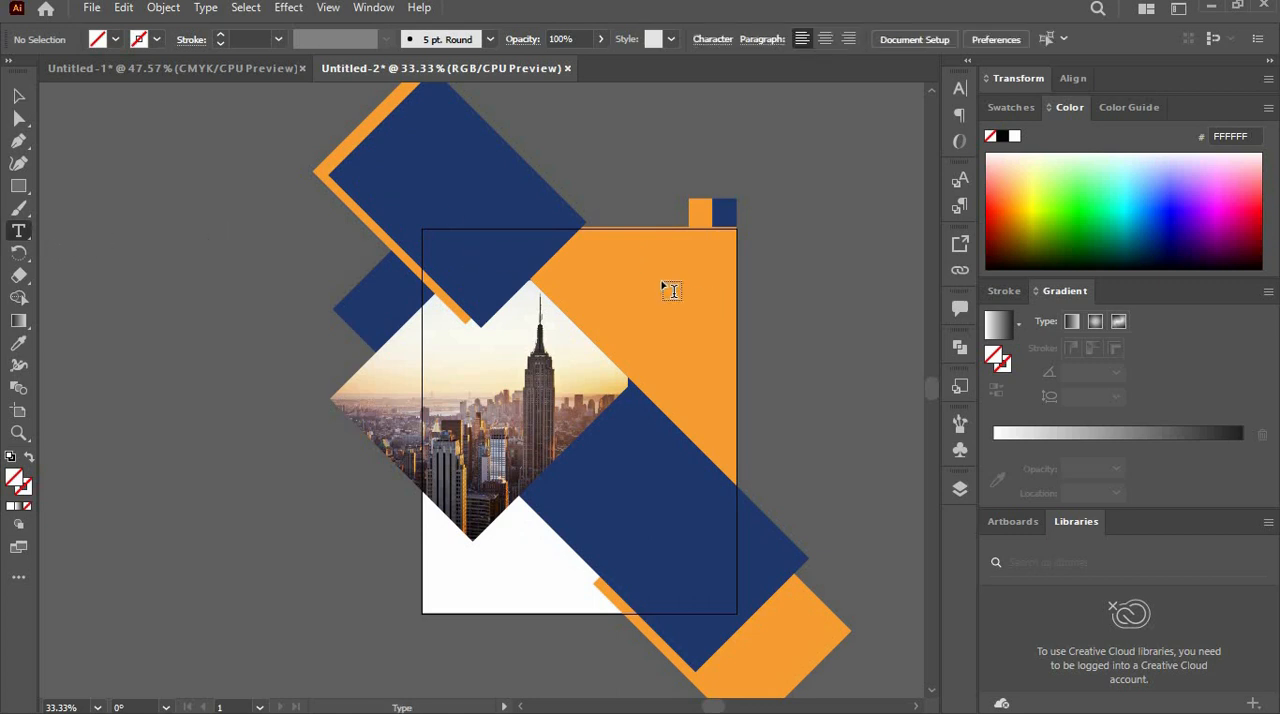
click(635, 261)
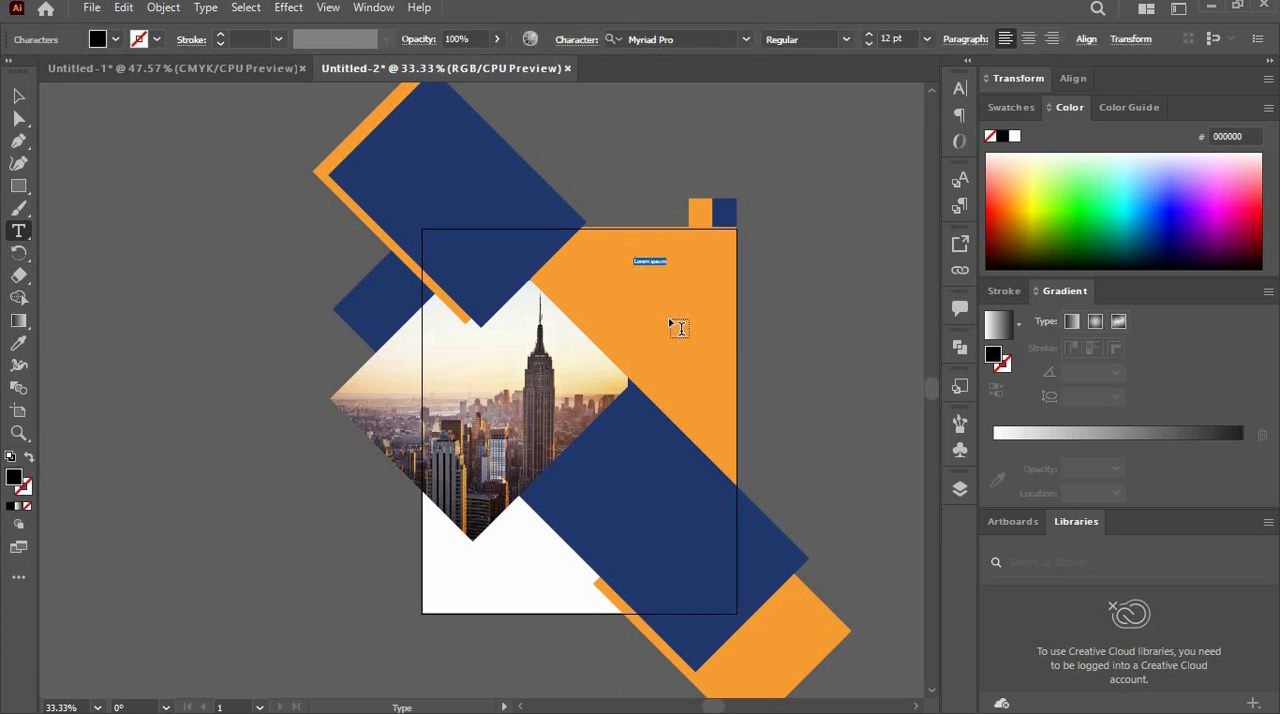
text(M)
click(18, 95)
click(116, 39)
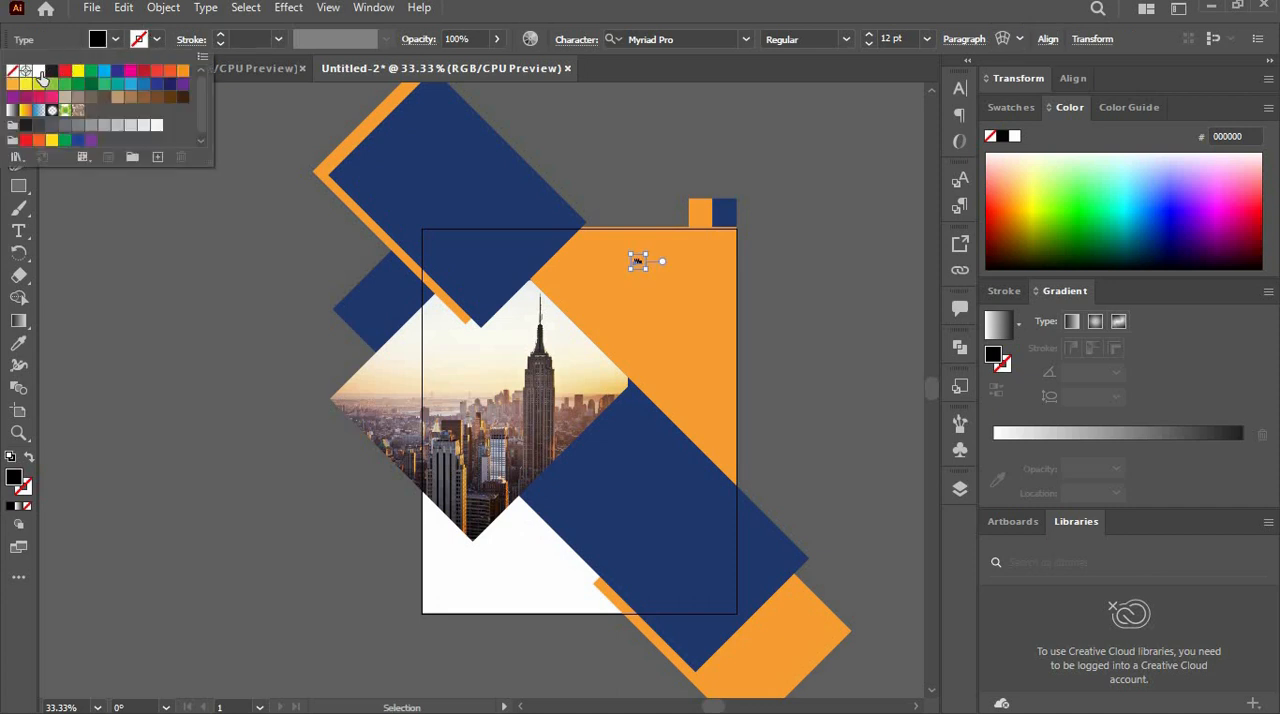
click(39, 71)
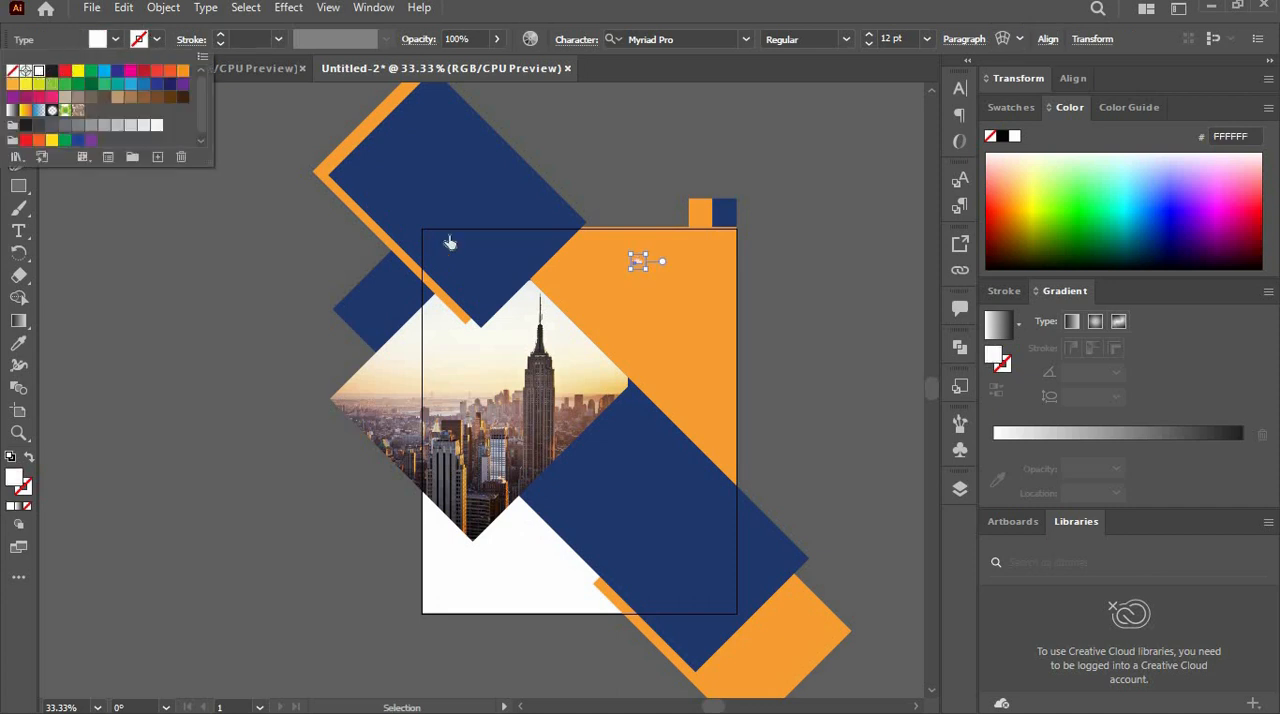
click(640, 263)
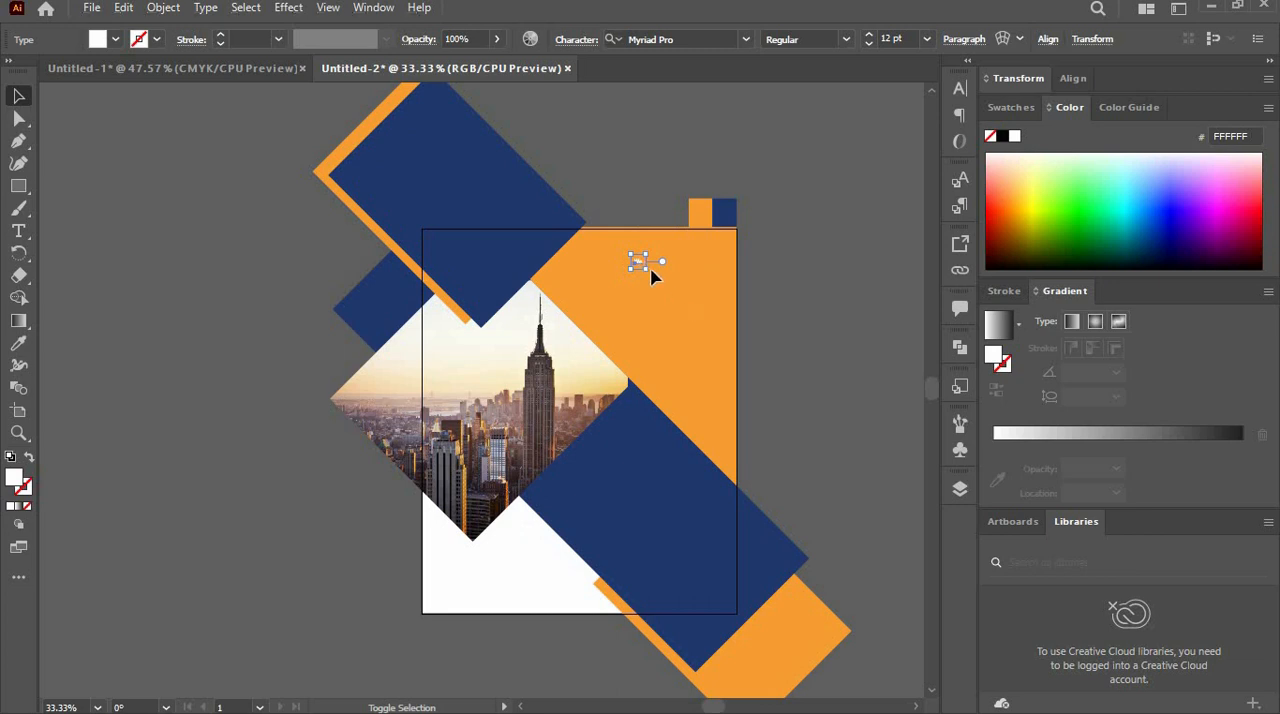
- Enlarge the "We" text and set its font size to 25 pt
drag(646, 268, 670, 298)
key(ctrl+1)
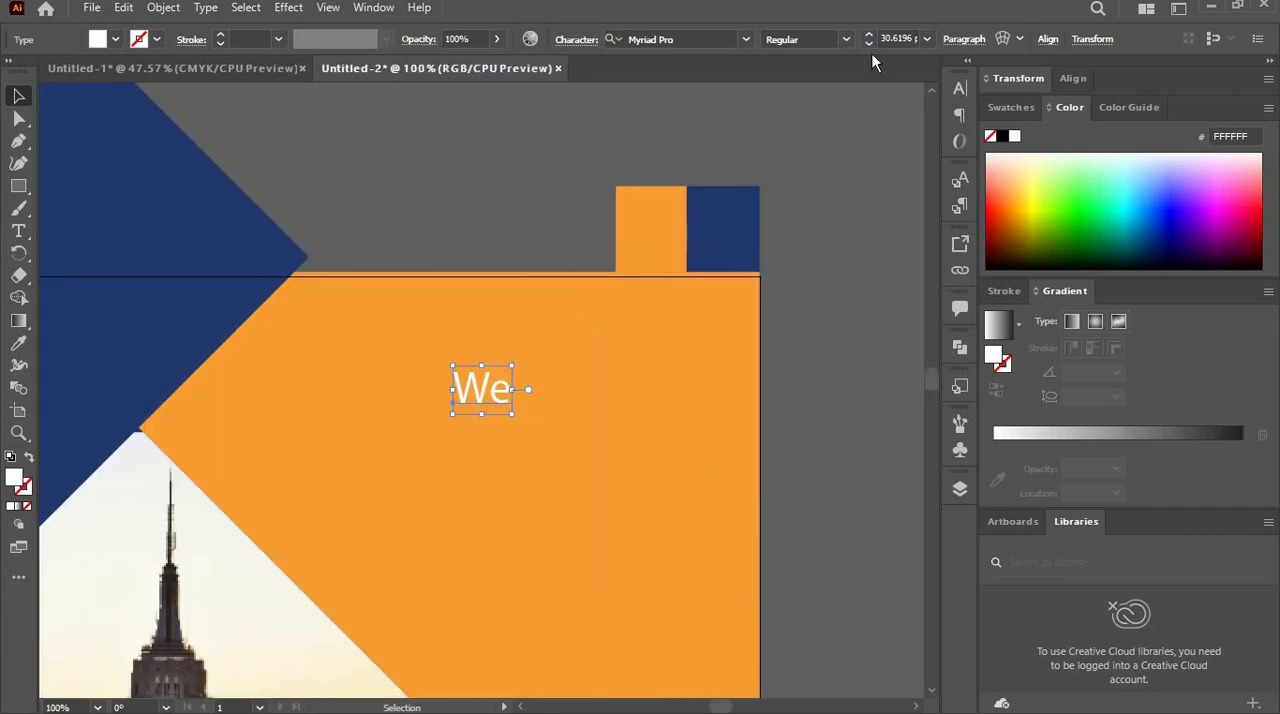
click(898, 39)
text(25)
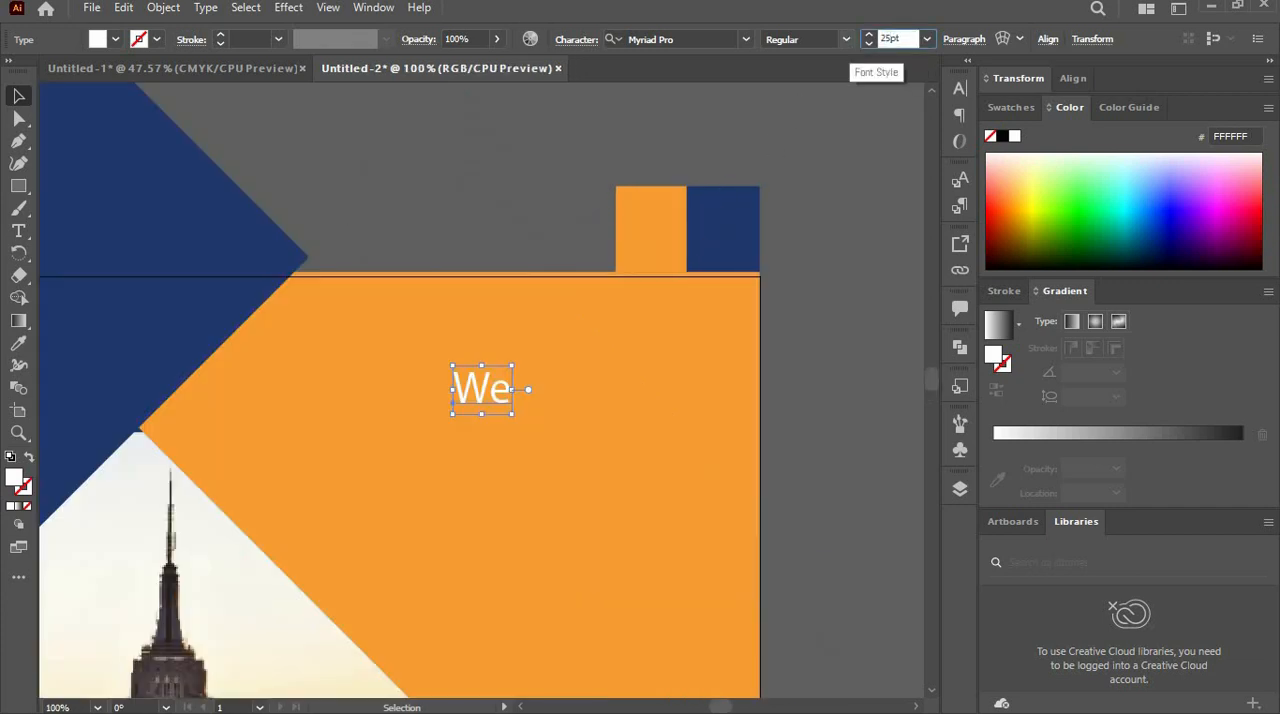
- Move "We" near the page's right edge and place a copy beneath it reading "Make Your", lined up on the right
drag(483, 390, 660, 388)
double_click(626, 389)
text(Make Your)
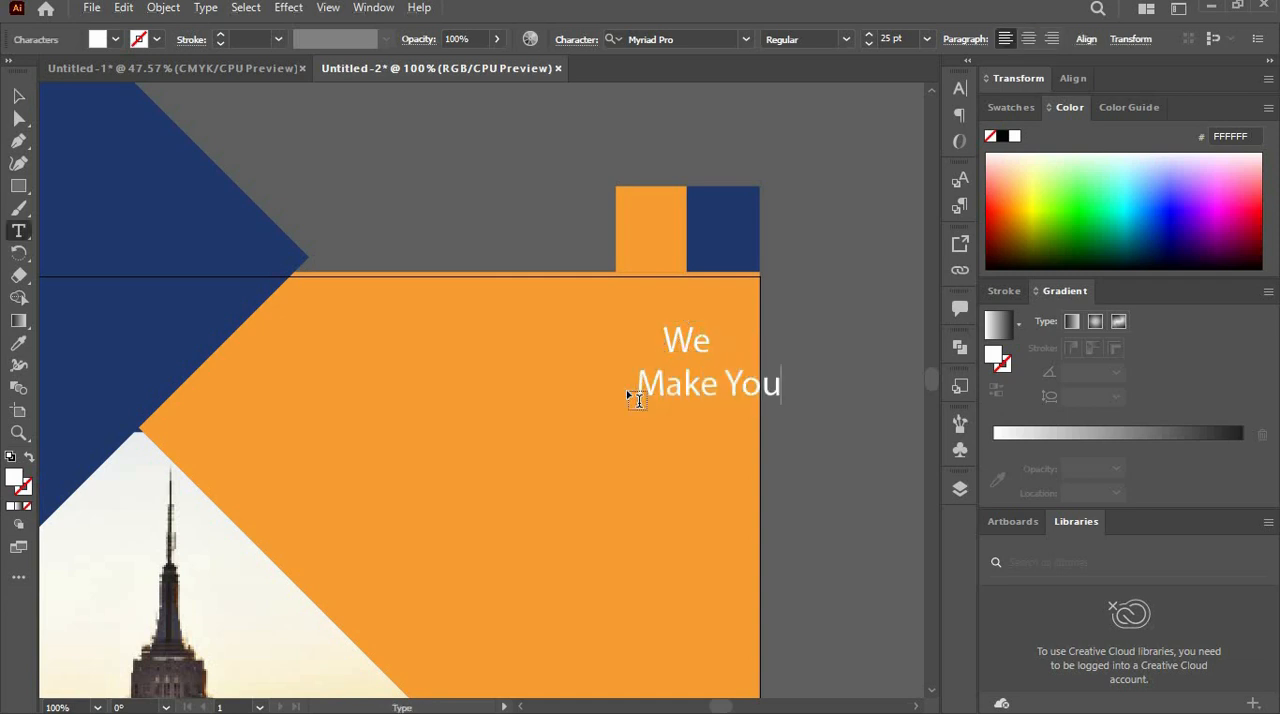
double_click(19, 96)
click(748, 511)
drag(752, 395, 671, 385)
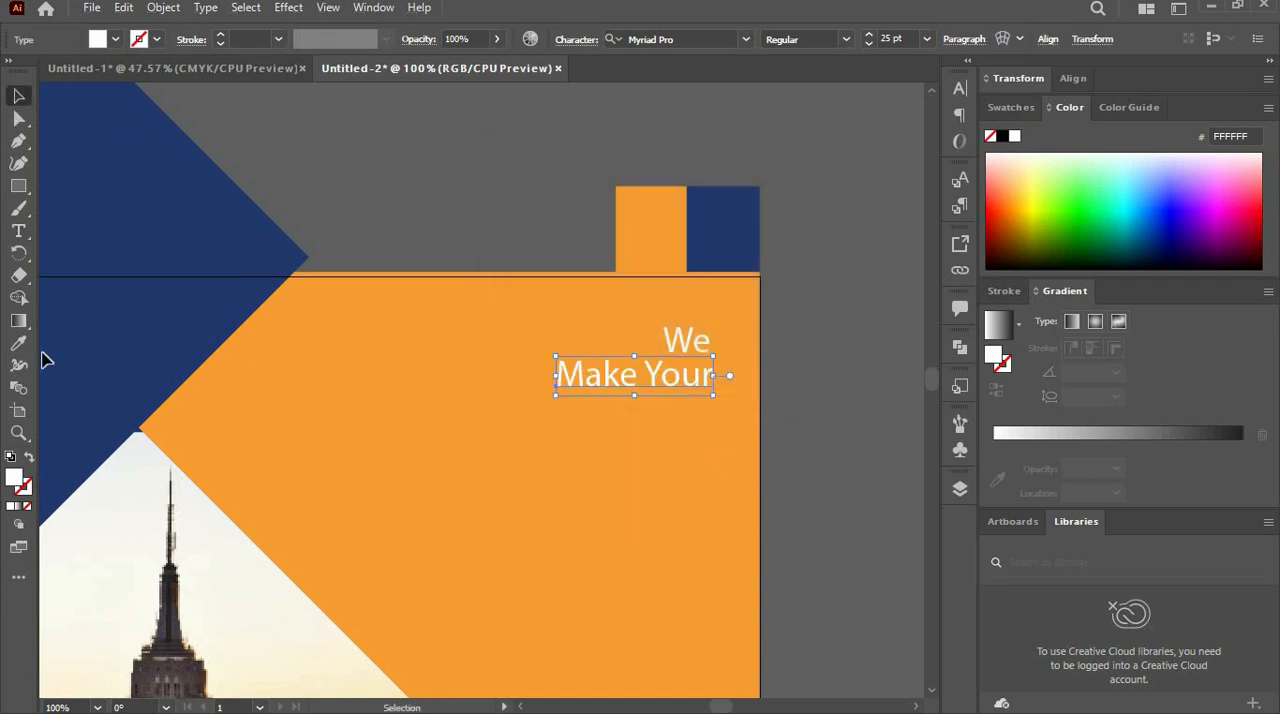
- Add a separate white text line reading "BUSINESS" on the orange area below "Make Your"
click(19, 343)
click(19, 231)
click(435, 458)
text(BUSINESS)
key(Escape)
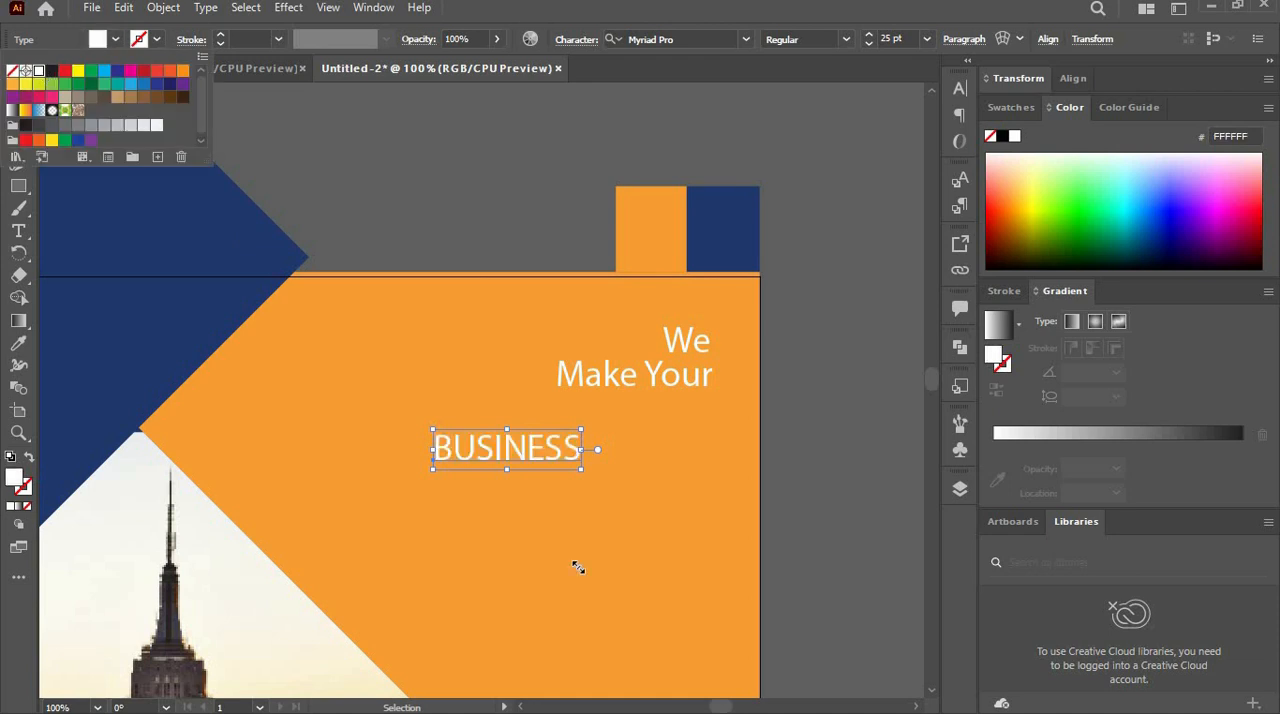
click(516, 440)
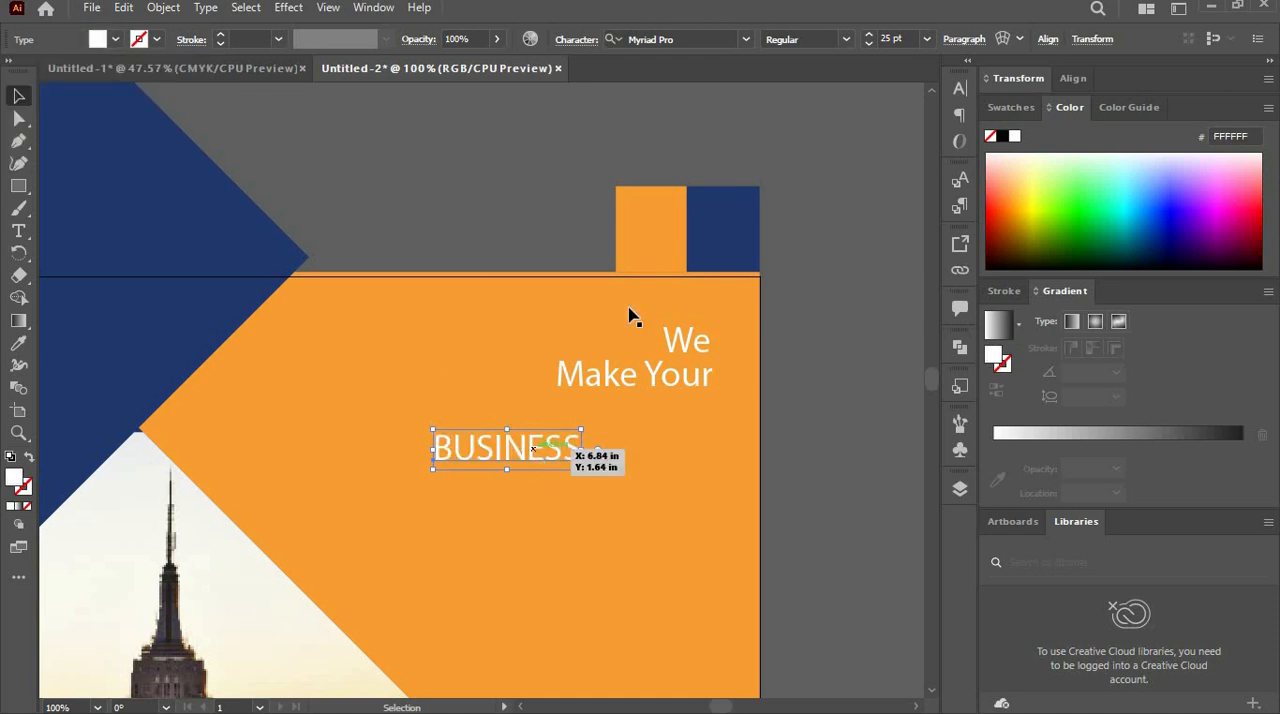
- Change the font of the "BUSINESS" text to Archivo Black
click(746, 40)
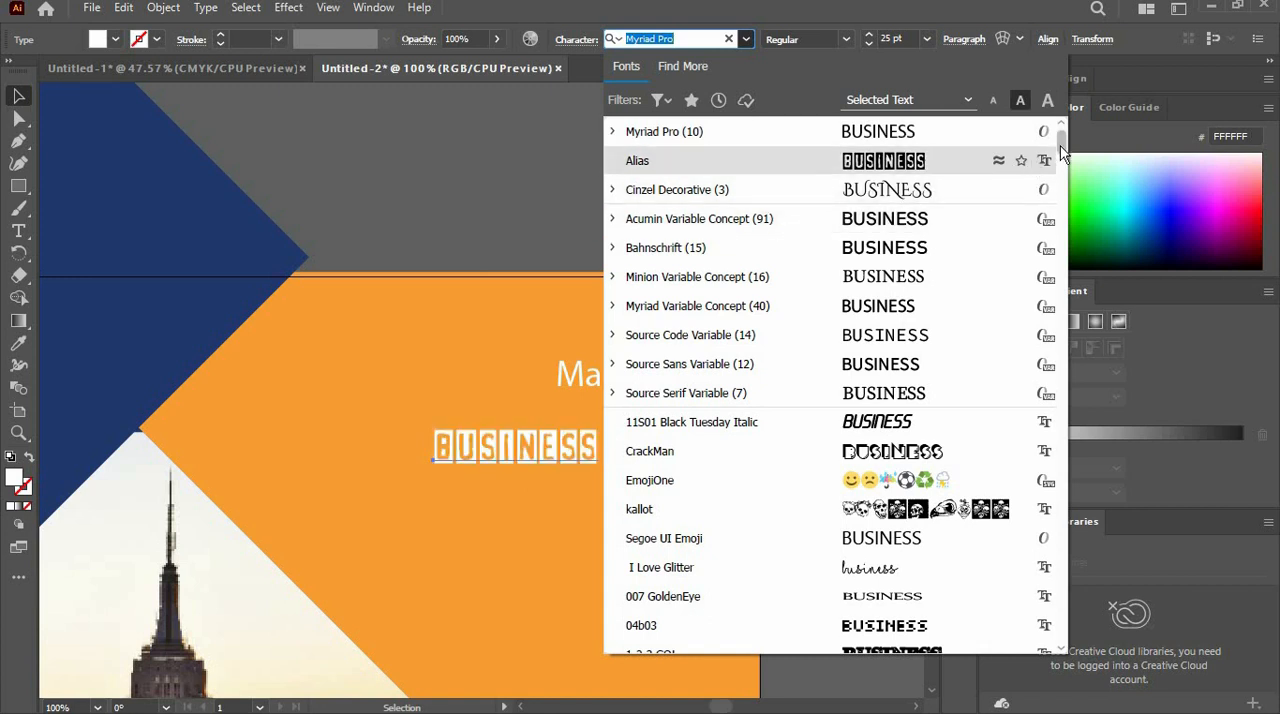
drag(1061, 140, 1060, 127)
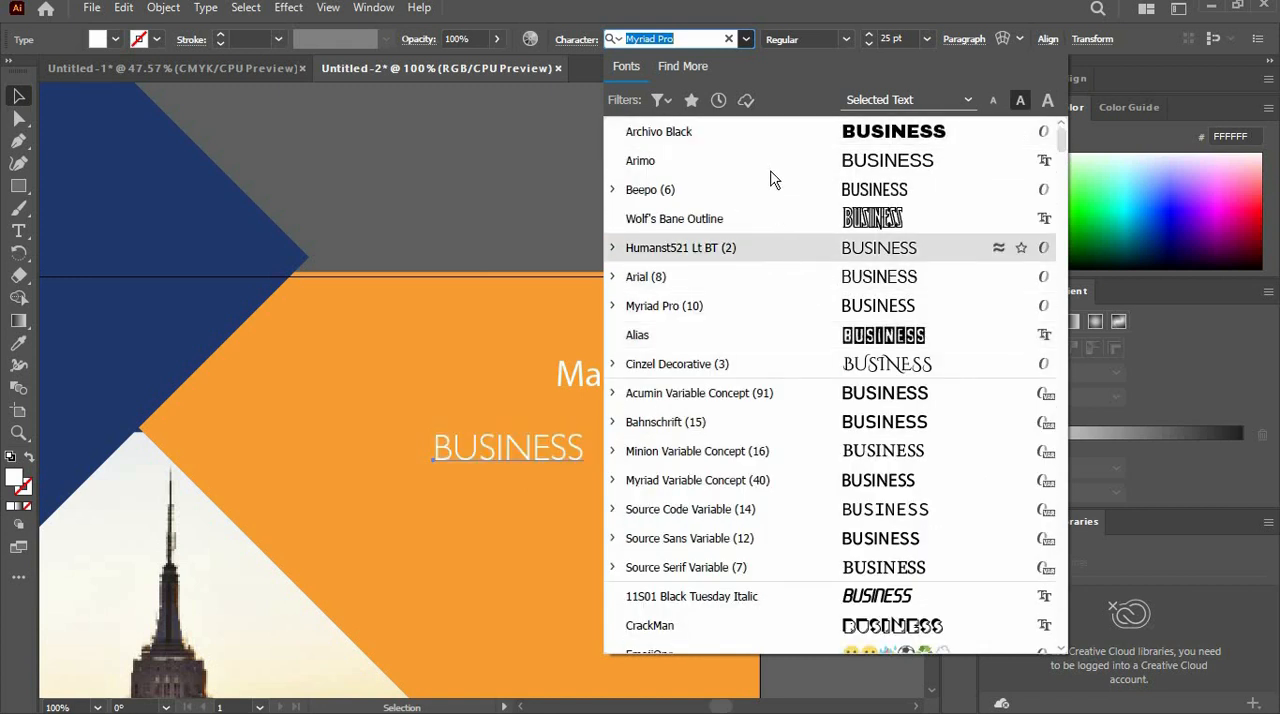
click(760, 133)
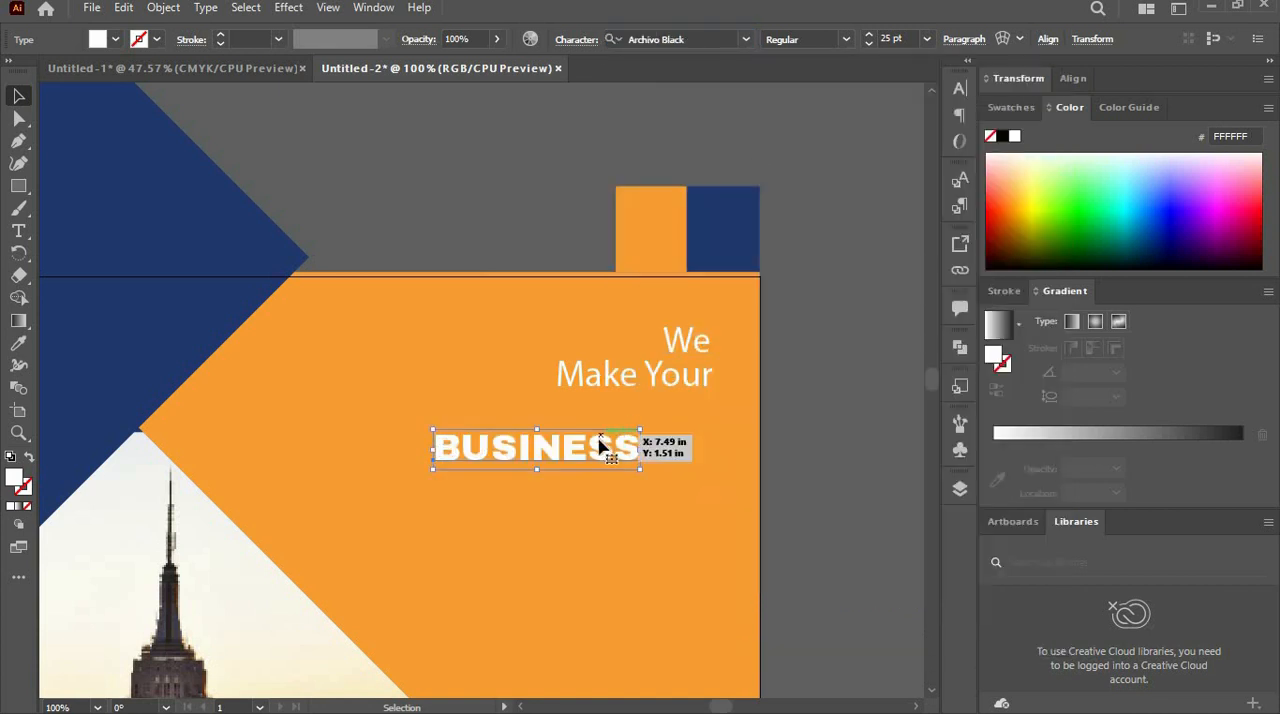
- Set the "BUSINESS" text to 45 pt and position it directly beneath "Make Your", lined up on the right
drag(640, 469, 701, 517)
drag(688, 463, 702, 434)
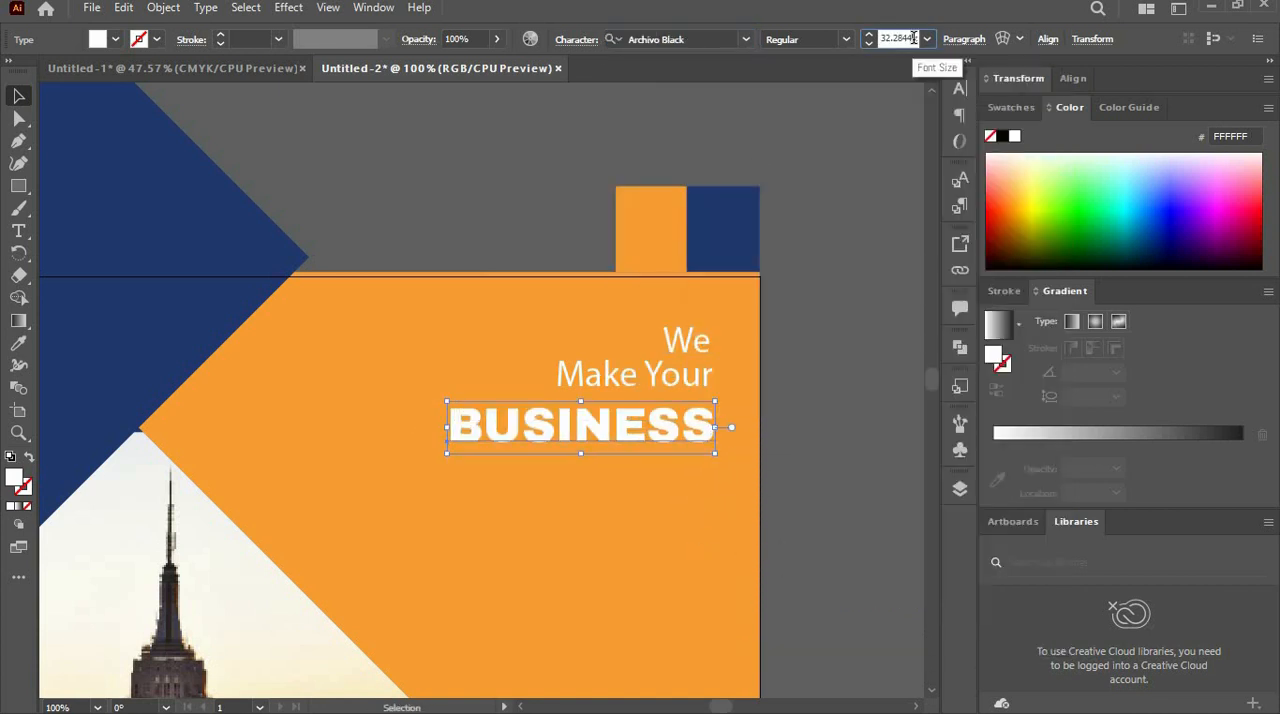
text(45)
key(Return)
drag(806, 437, 428, 488)
- Copy the "Make Your" line beneath "BUSINESS", change it to "More Creative" and line up its right edge with the heading
click(652, 376)
double_click(710, 471)
text(m)
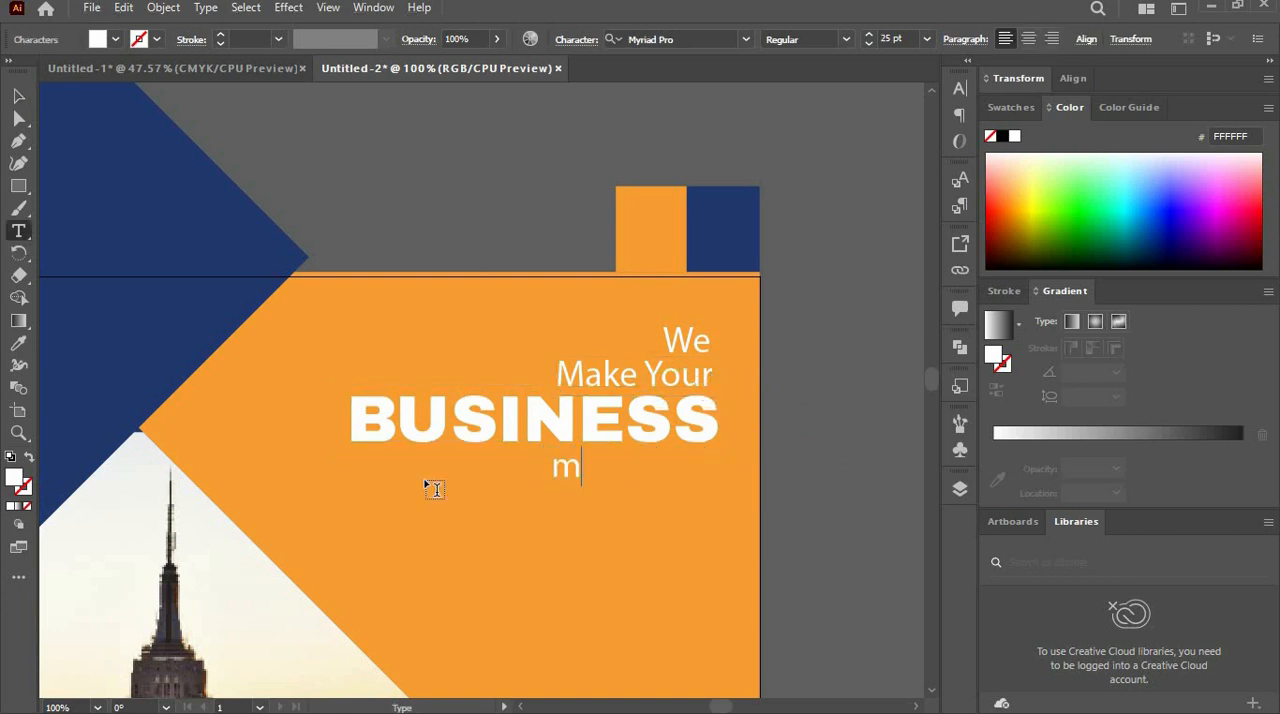
key(BackSpace)
text(More creative)
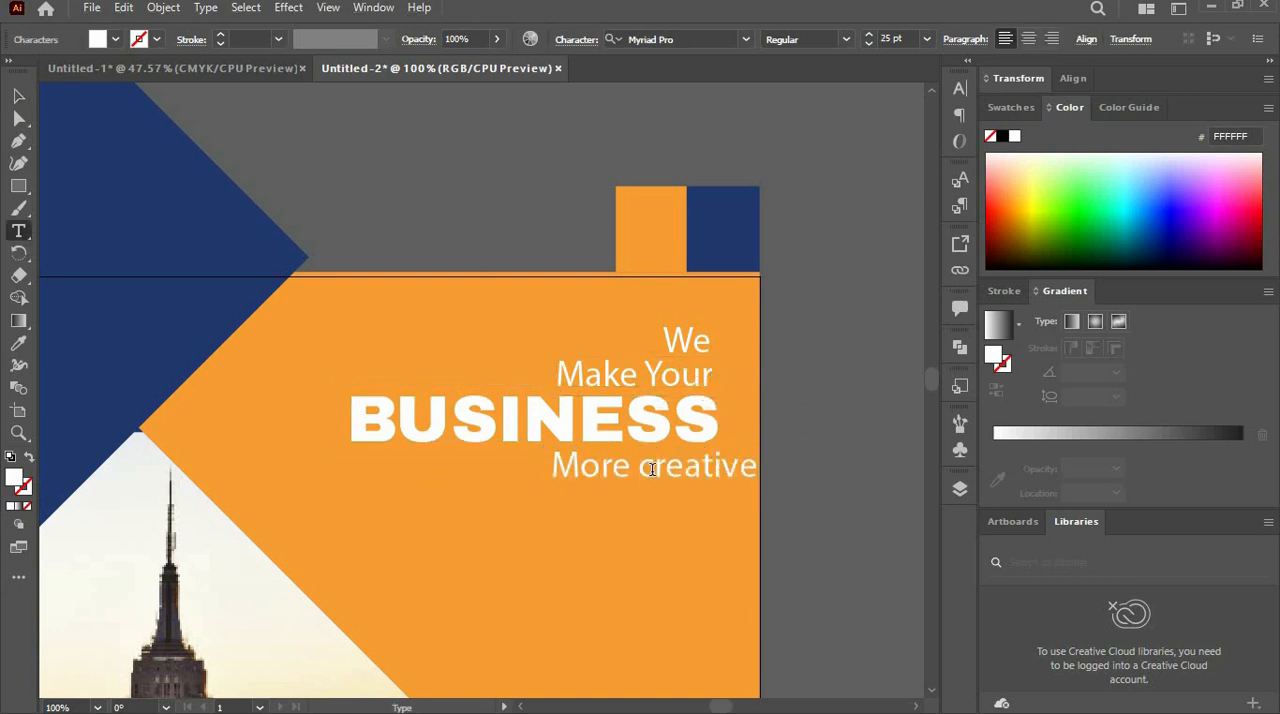
click(652, 469)
key(BackSpace)
text(C)
key(Escape)
drag(740, 478, 697, 478)
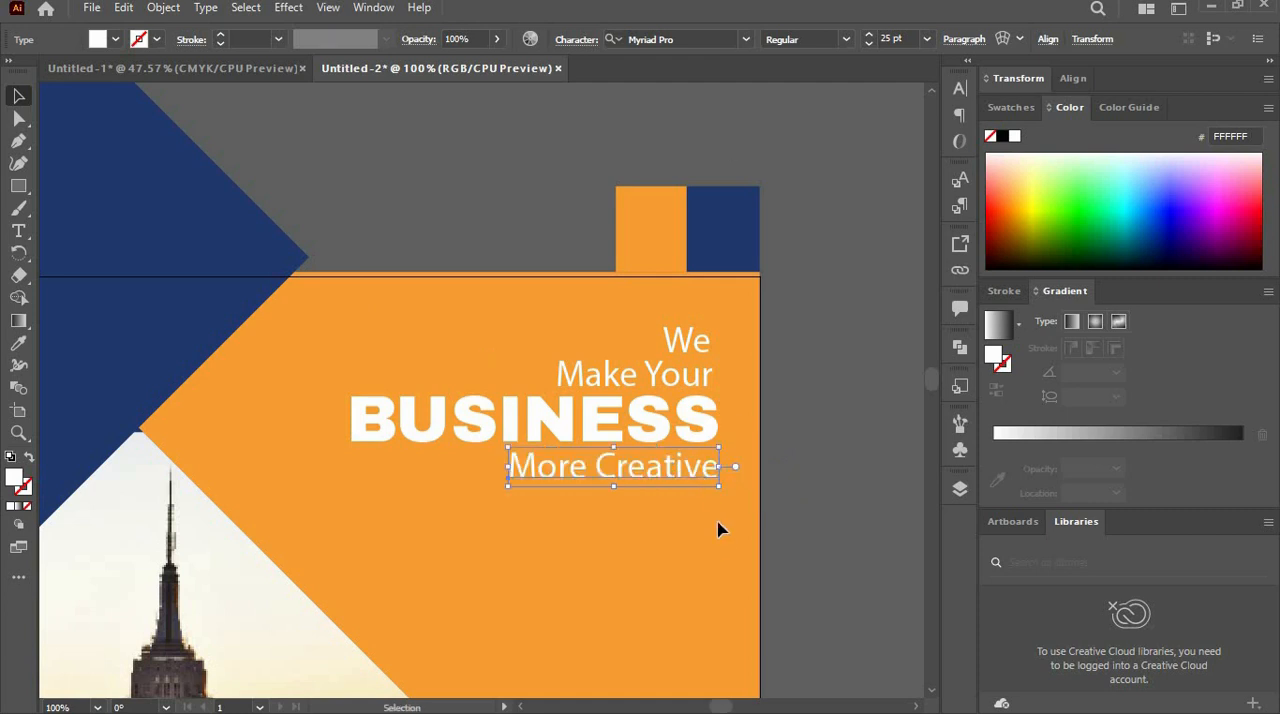
- Draw a short, thin white rectangle as a divider beneath "More Creative", ending at the heading's right edge
key(m)
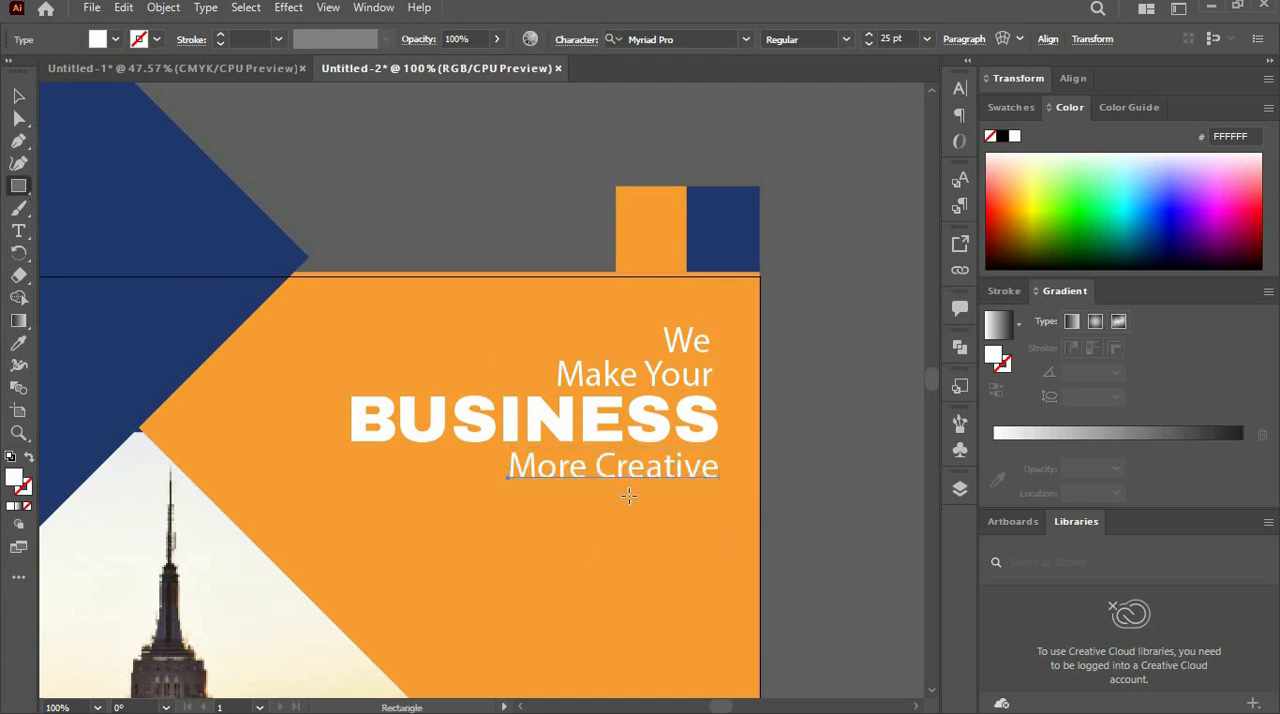
drag(628, 495, 717, 498)
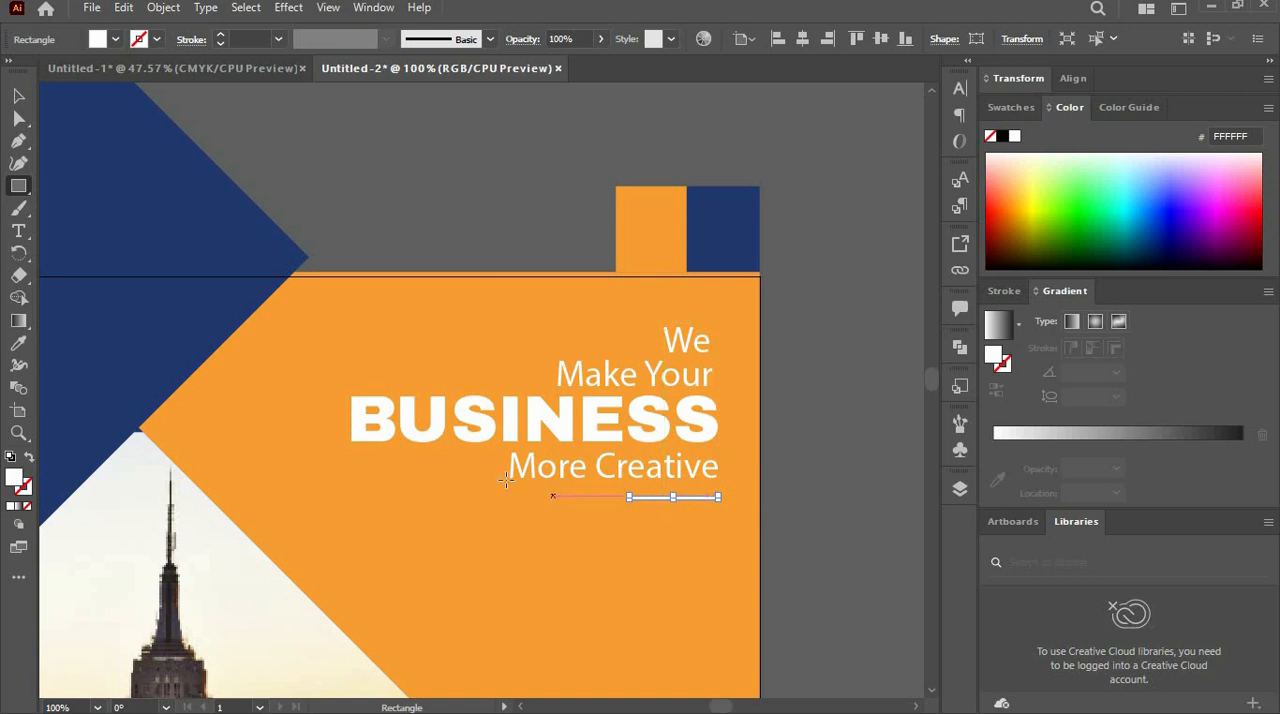
click(18, 95)
click(252, 442)
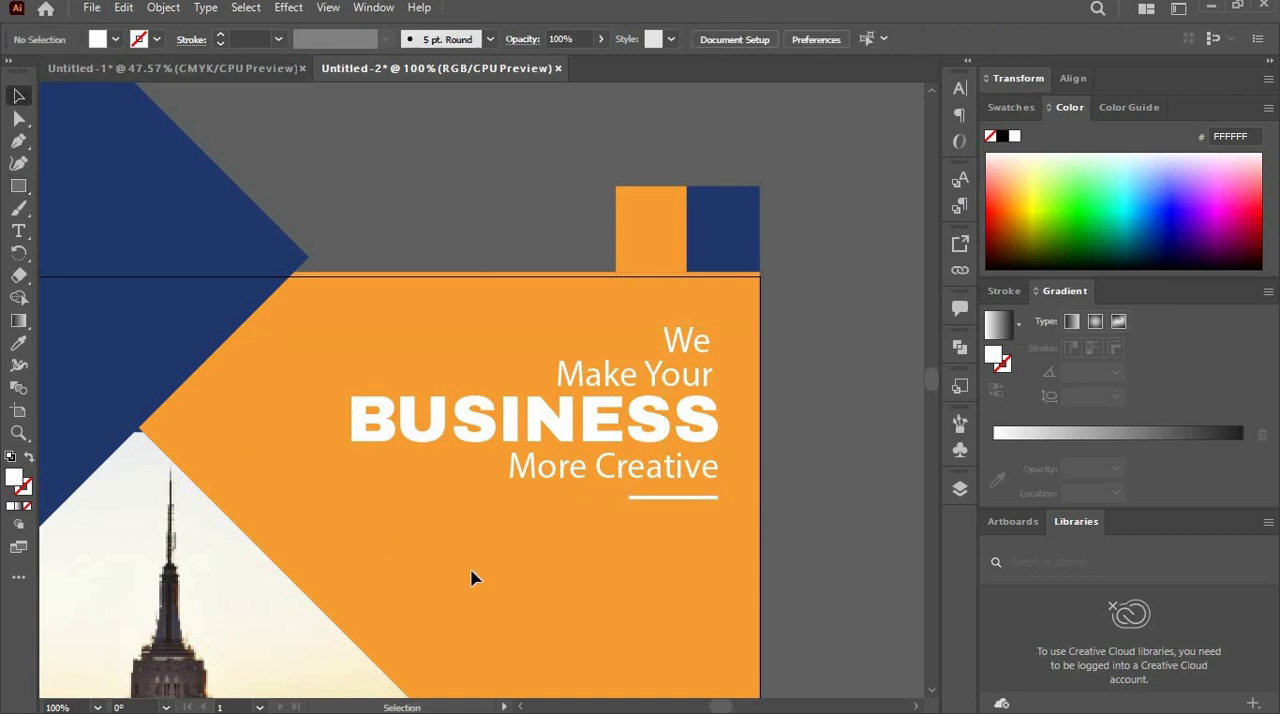
- Add a block of placeholder area text beneath the divider and justify it with the last line aligned right
click(19, 231)
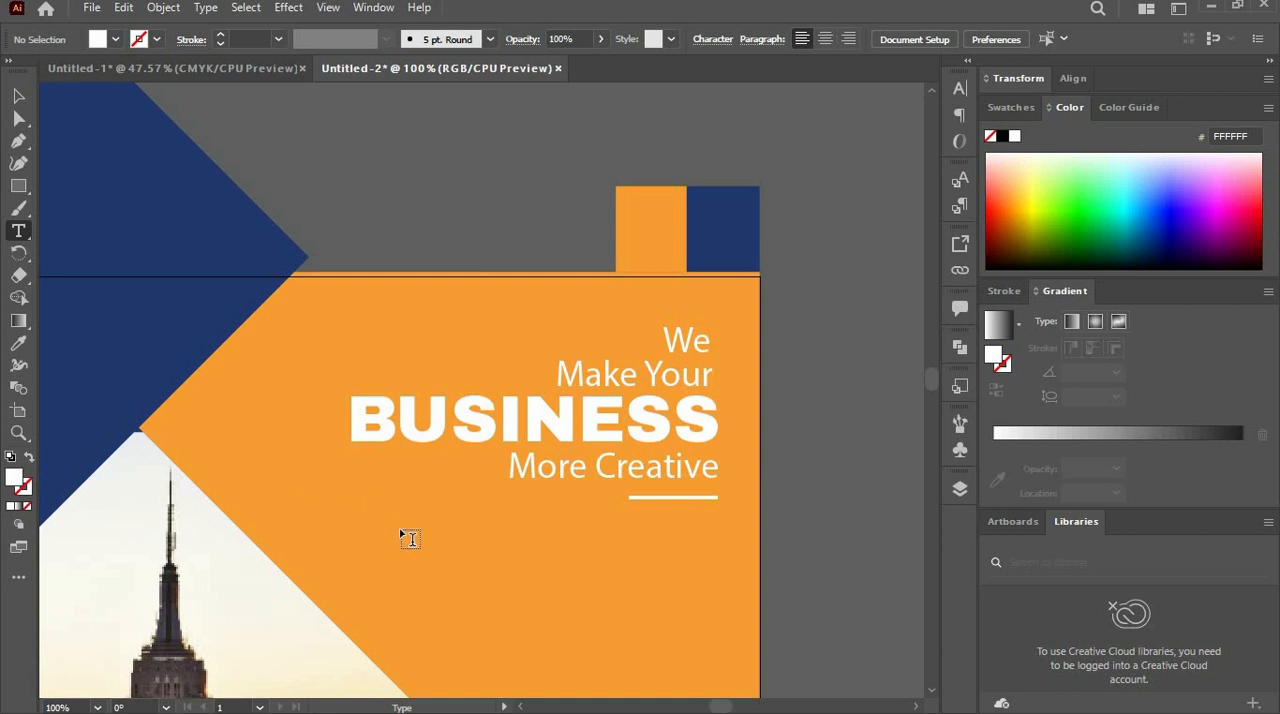
drag(433, 509, 718, 607)
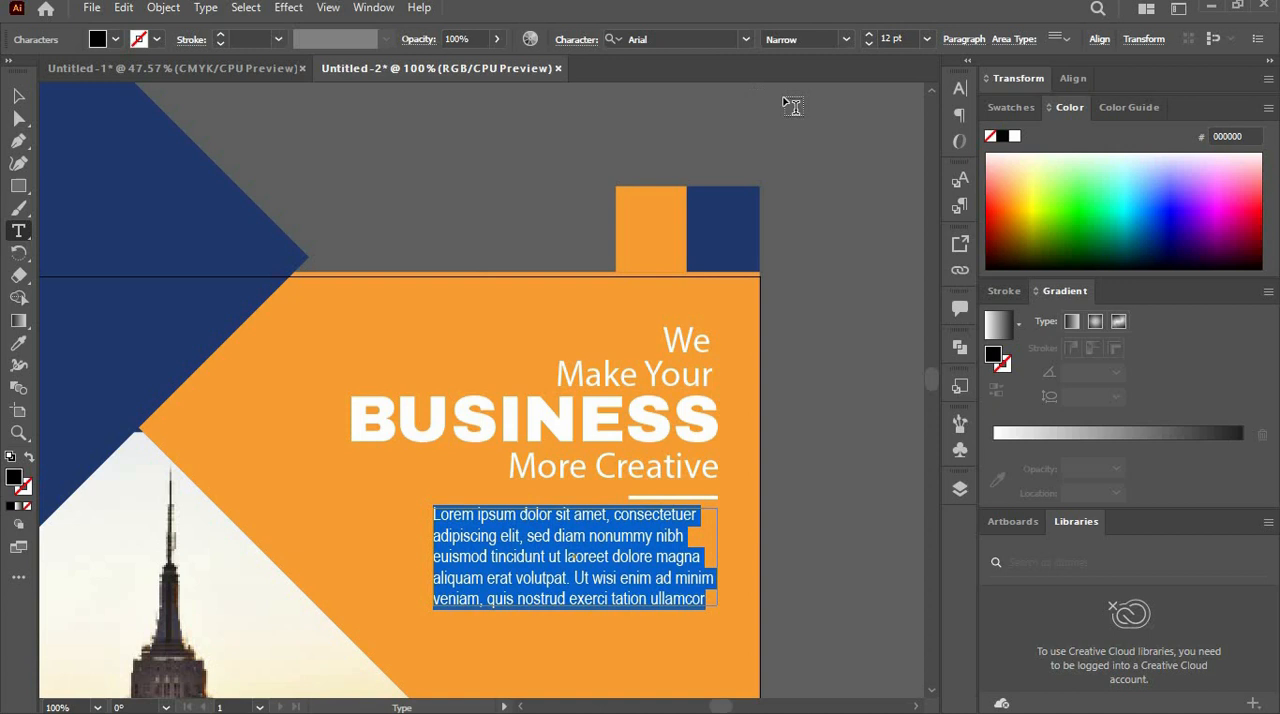
click(964, 39)
click(938, 68)
click(14, 100)
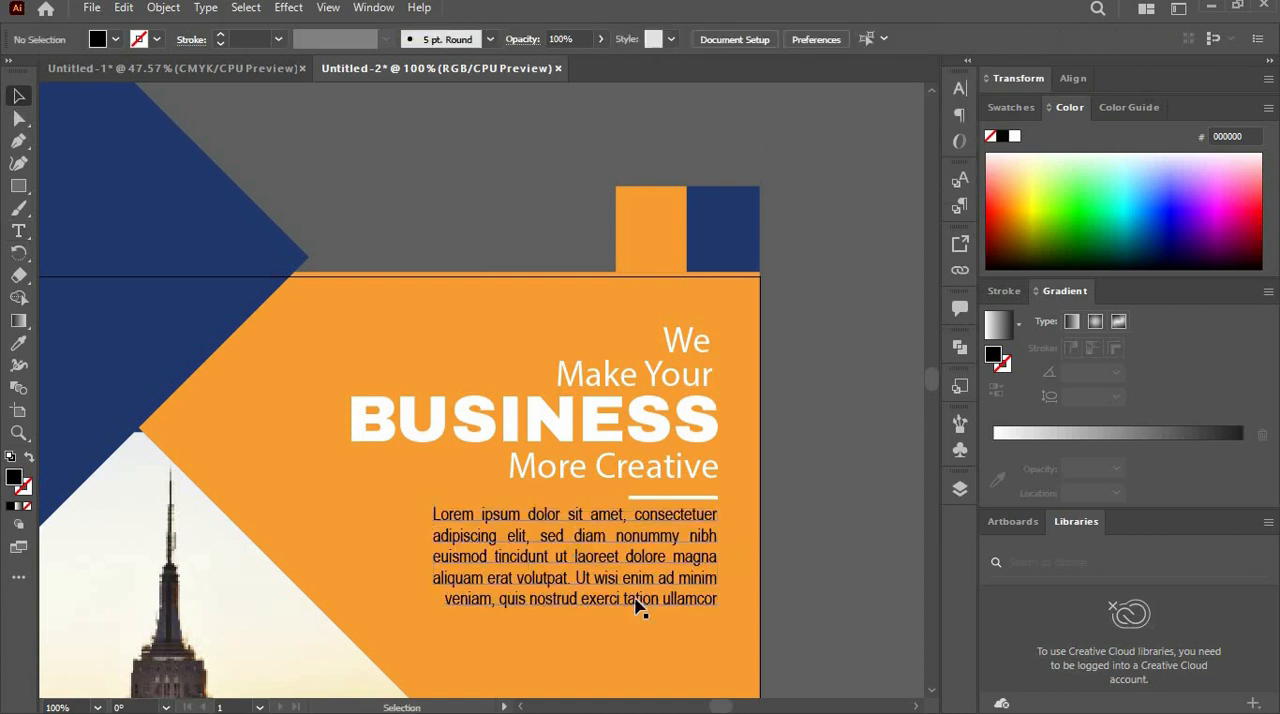
- Align the placeholder paragraph right and position it beneath the white divider, flush with the heading's right edge
drag(731, 563, 872, 563)
click(964, 39)
click(936, 72)
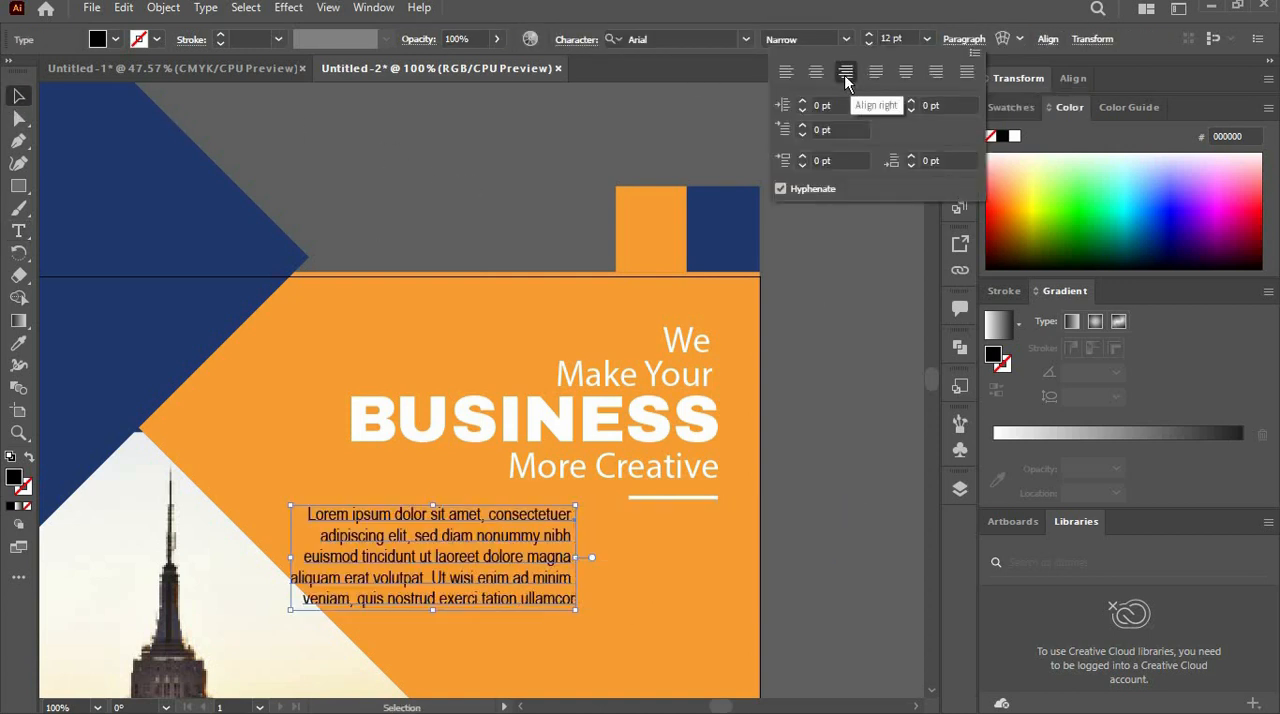
drag(544, 526, 686, 530)
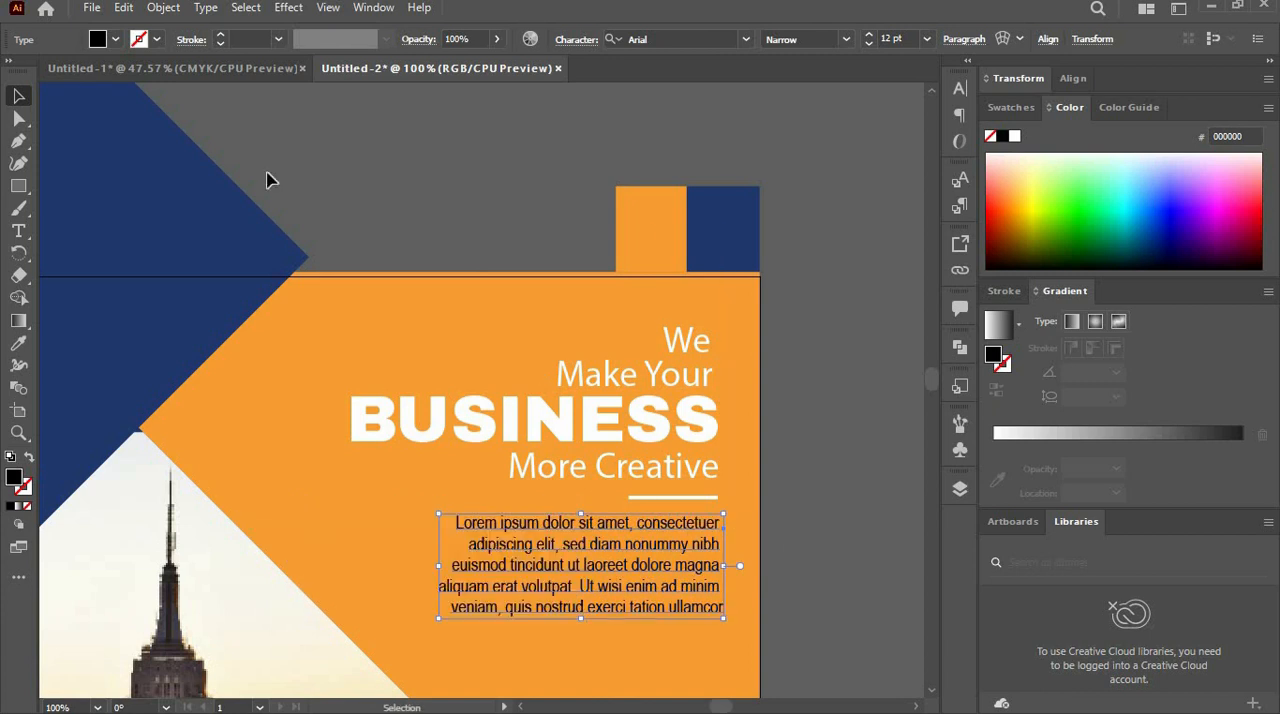
- Fill the placeholder paragraph with white and deselect it
click(116, 39)
click(40, 75)
click(882, 428)
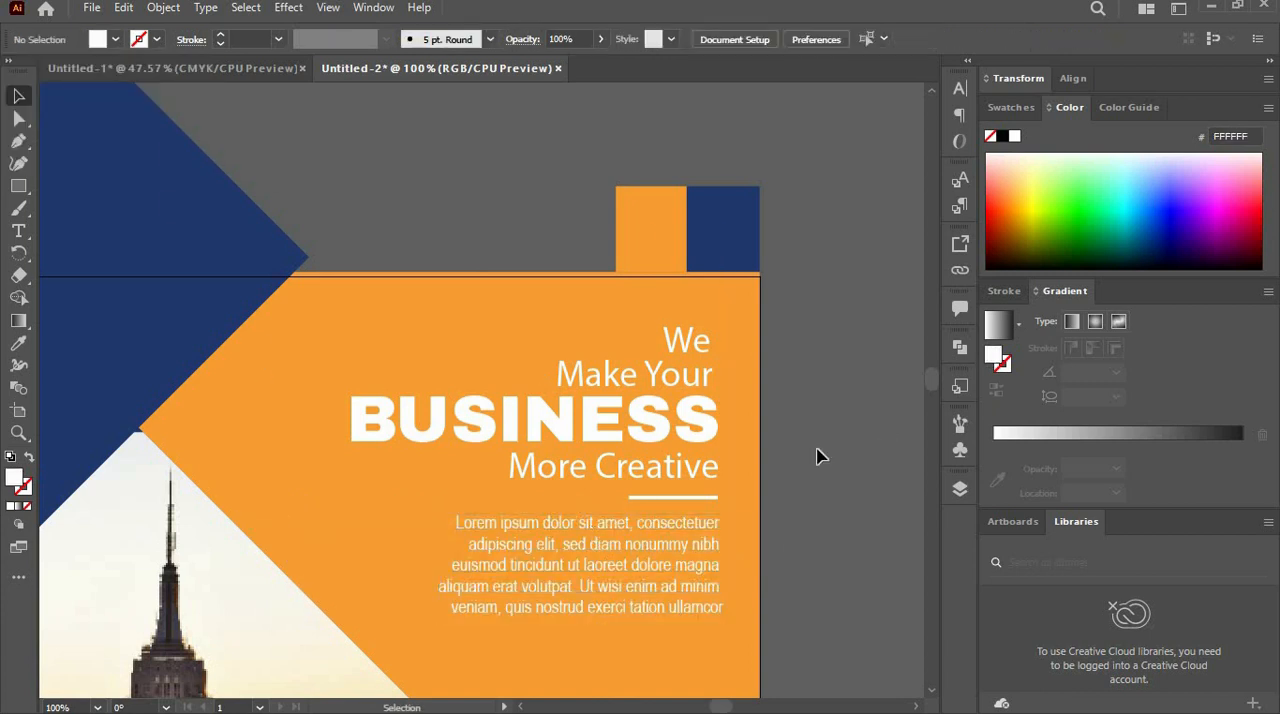
- Move the whole heading block, with its divider and paragraph, slightly down and left on the orange area
key(ctrl+minus)
key(ctrl+minus)
key(ctrl+minus)
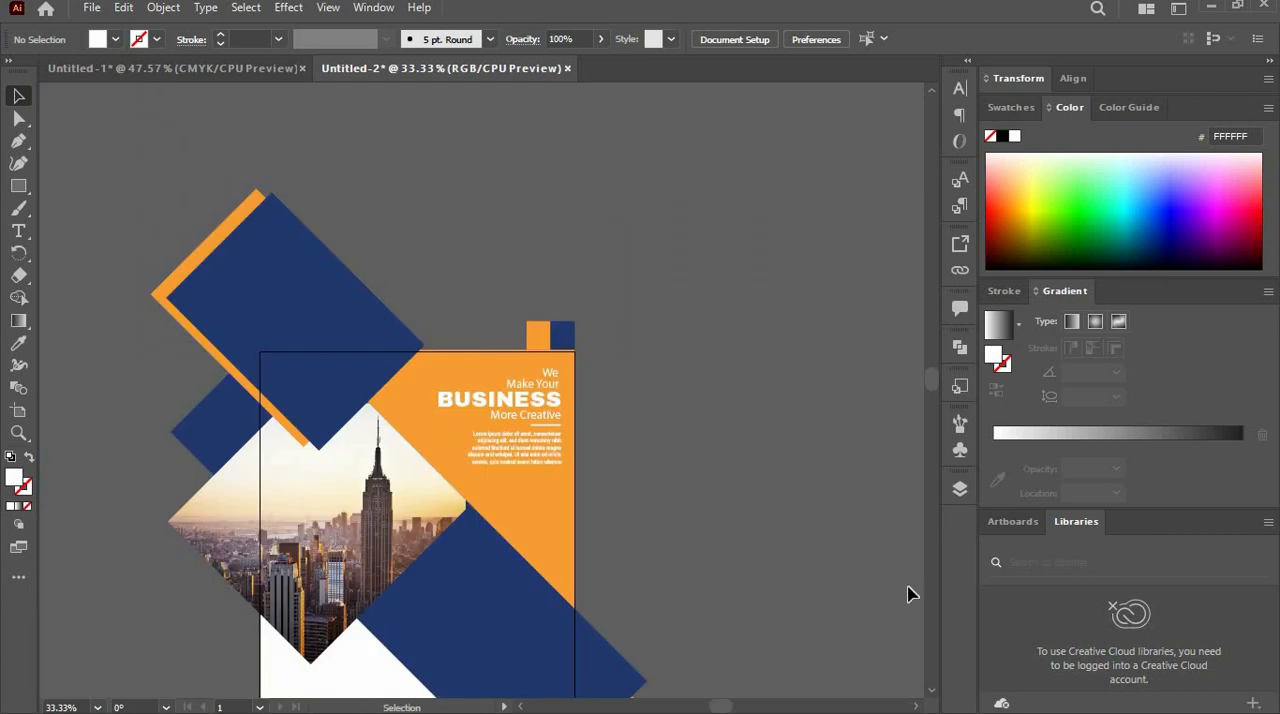
scroll(930, 692, down, 3)
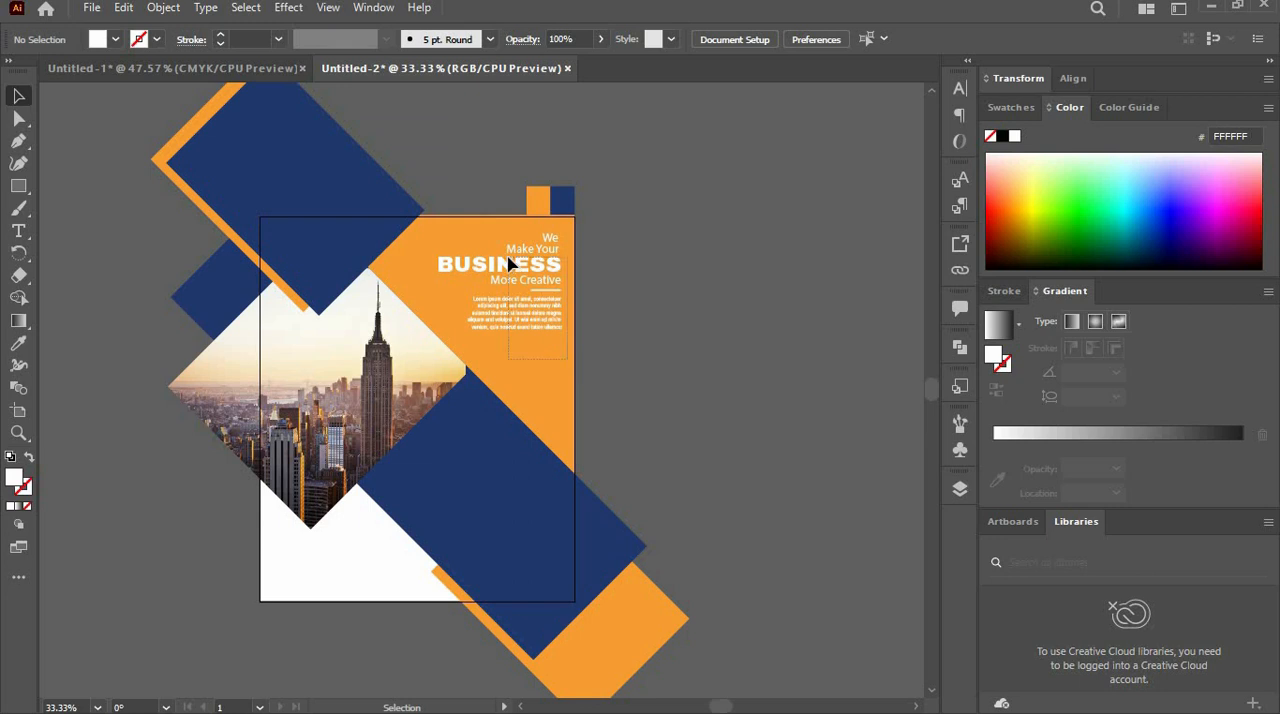
drag(495, 244, 518, 278)
click(700, 402)
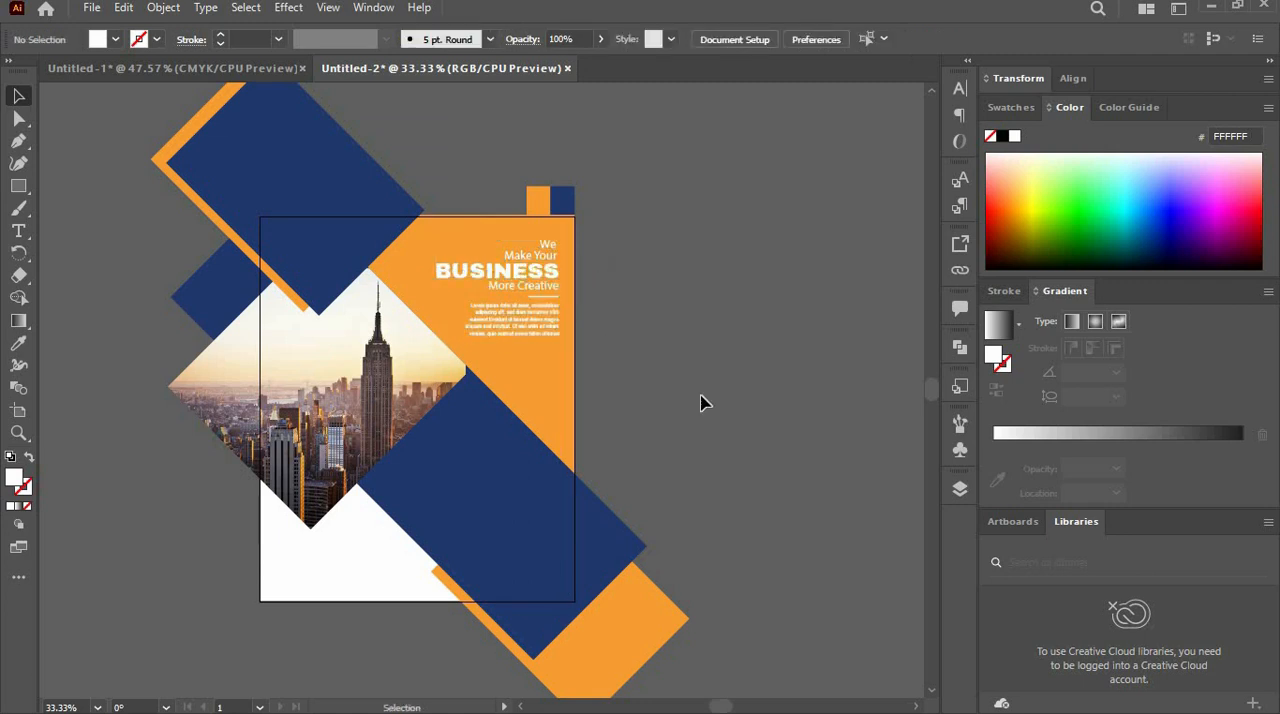
- Copy the "Make Your" text onto the lower navy rectangle and replace its wording with "We Provide"
click(543, 259)
drag(543, 259, 423, 467)
double_click(519, 453)
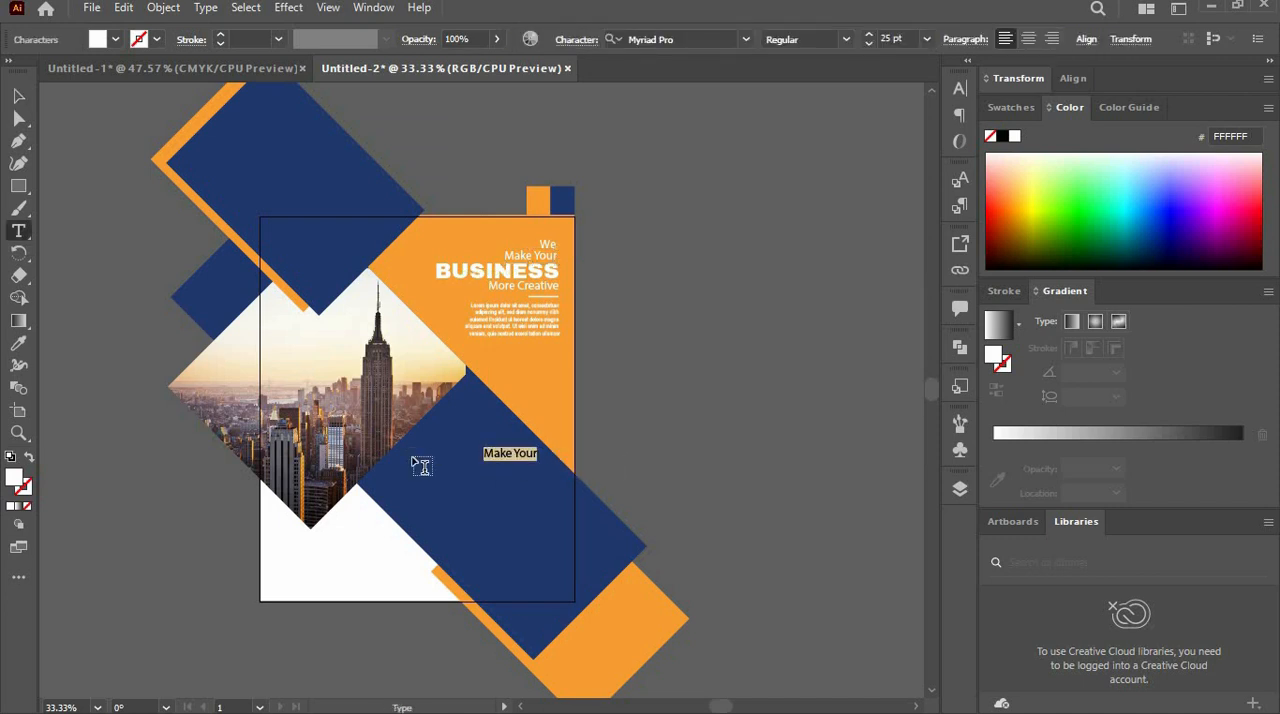
text(We Provide)
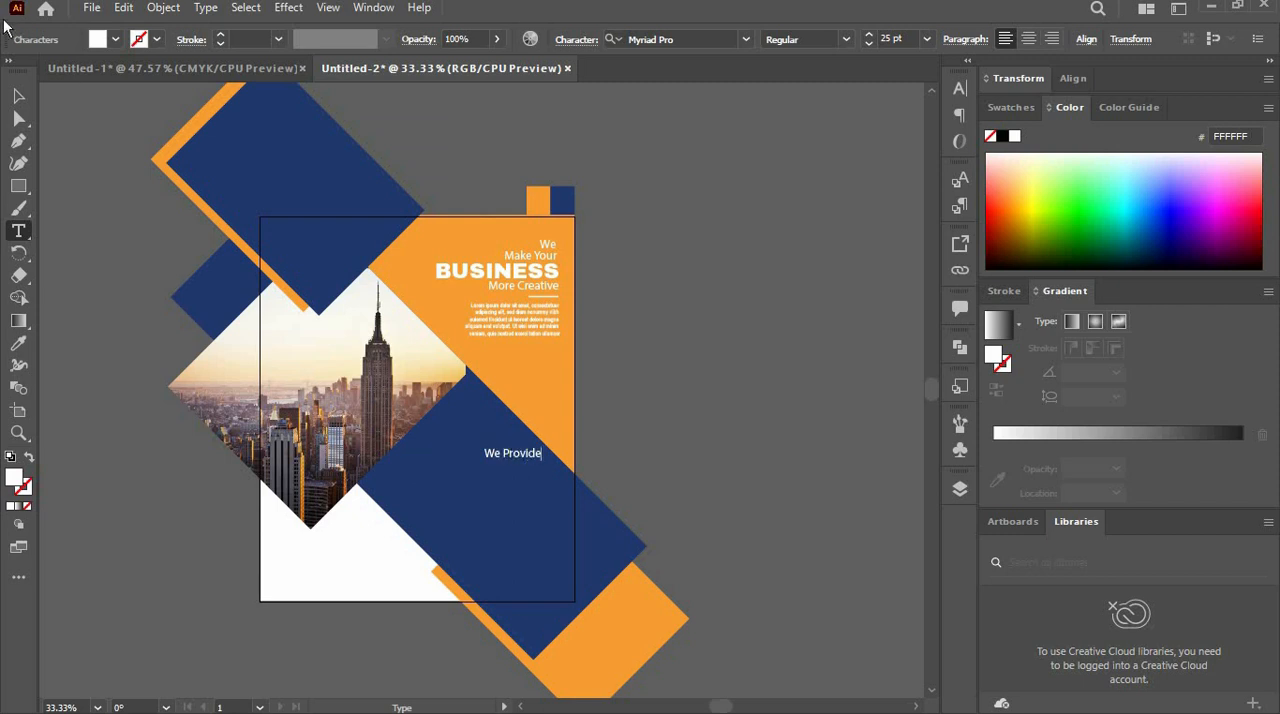
- Finish editing the "We Provide" text and set its font size to 19 pt
click(18, 96)
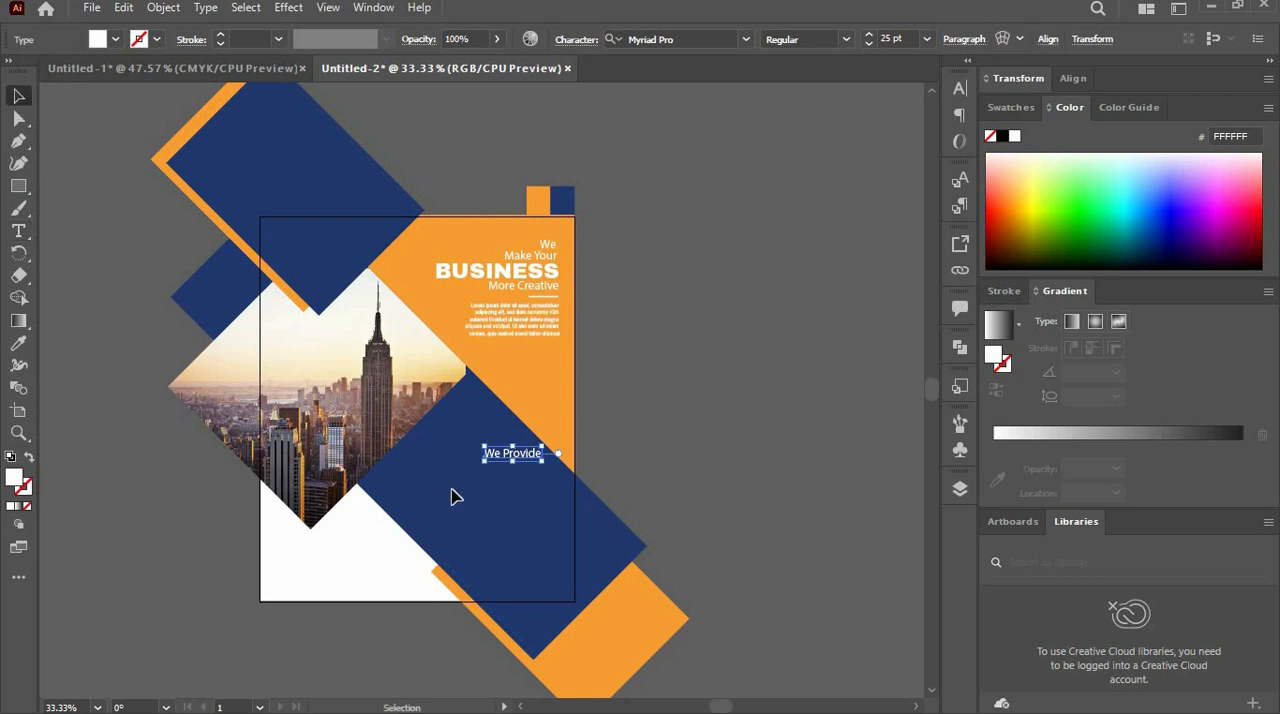
key(ctrl+1)
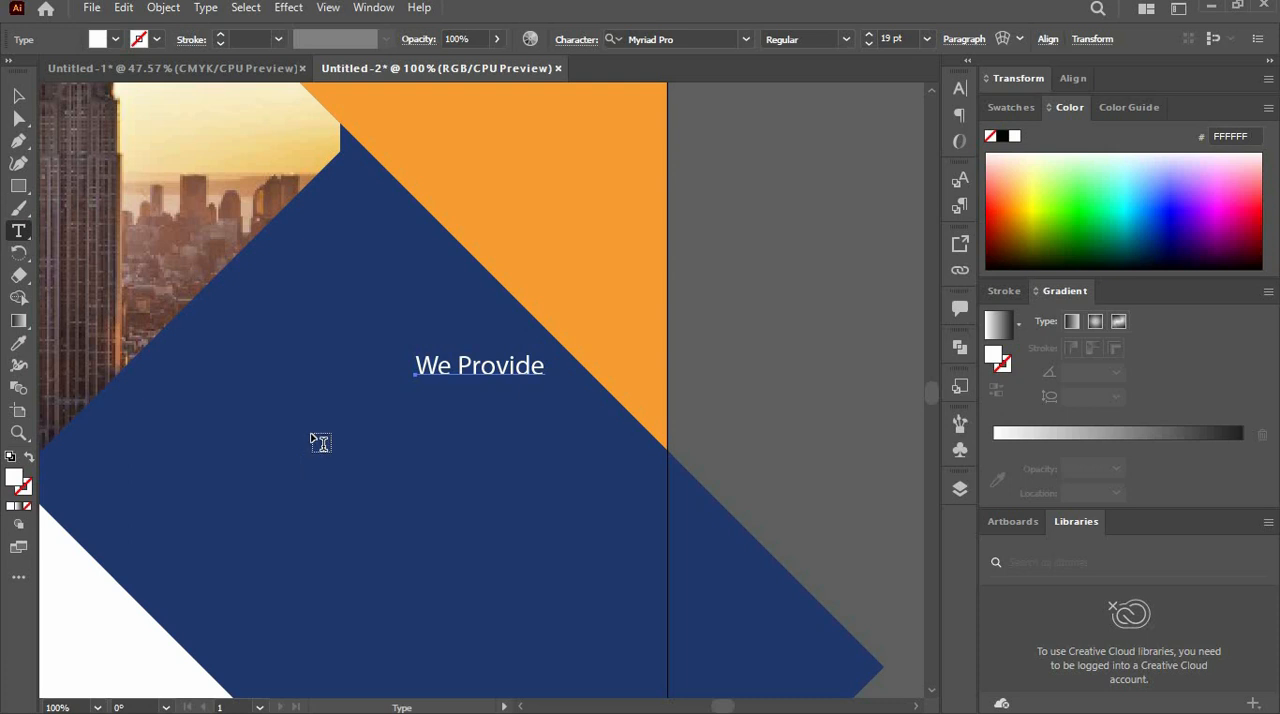
click(26, 99)
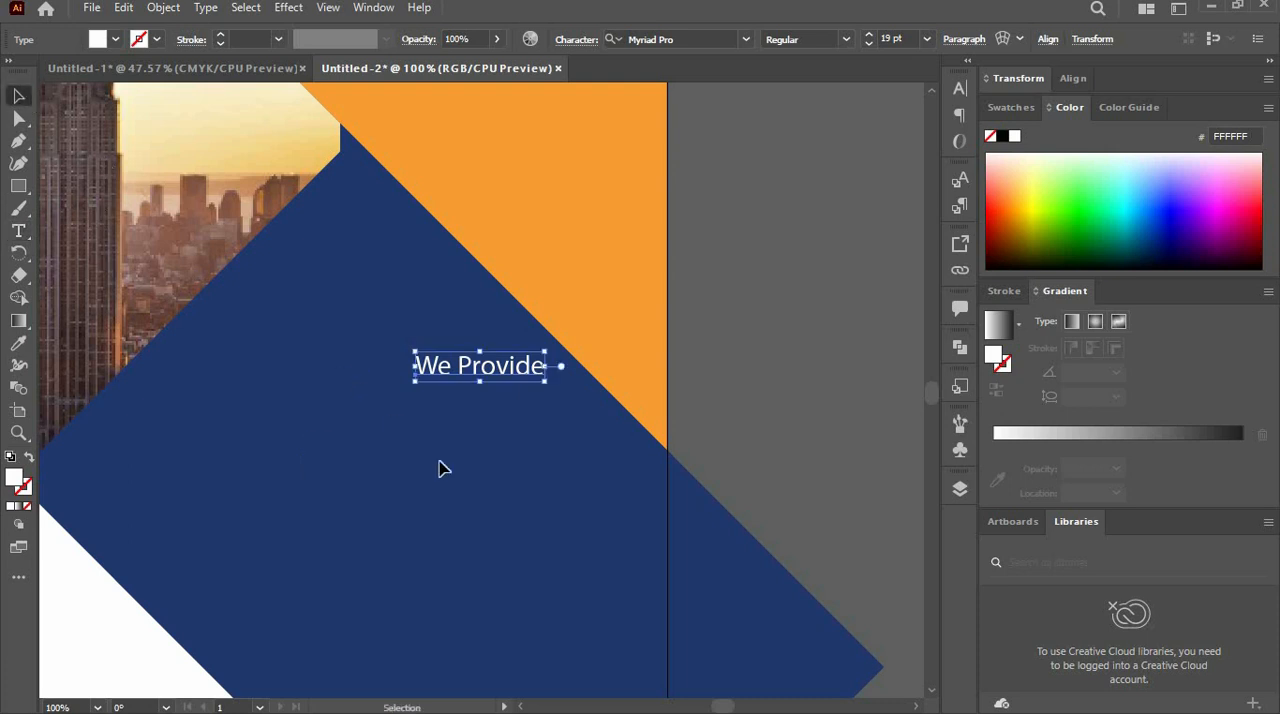
key(ctrl+0)
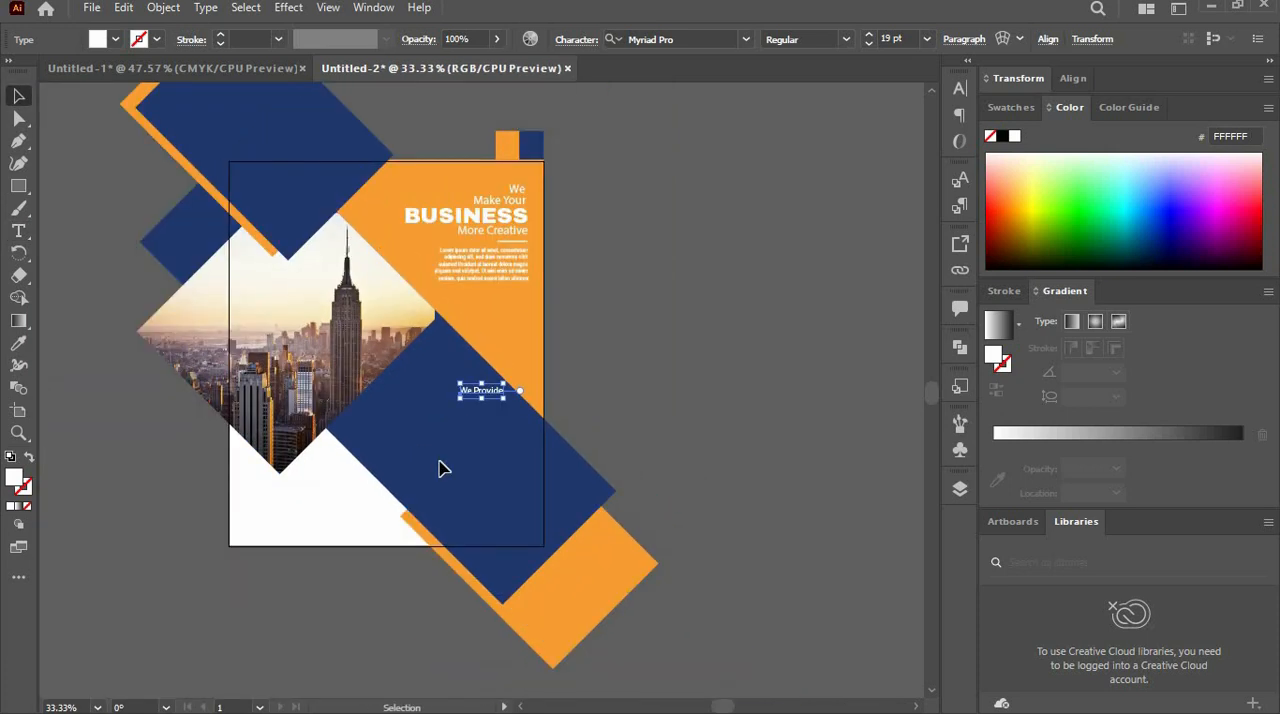
- Copy the "BUSINESS" heading onto the lower navy rectangle and replace its wording with "The Best Service"
key(ctrl+plus)
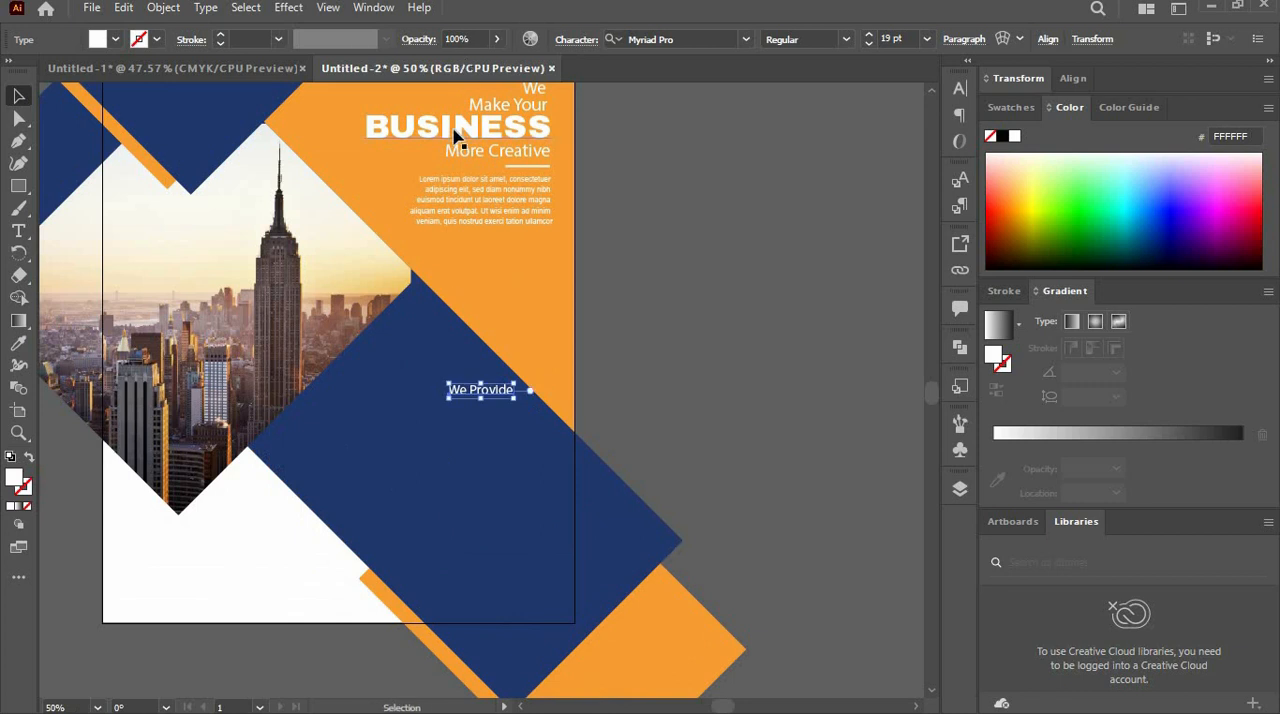
click(455, 136)
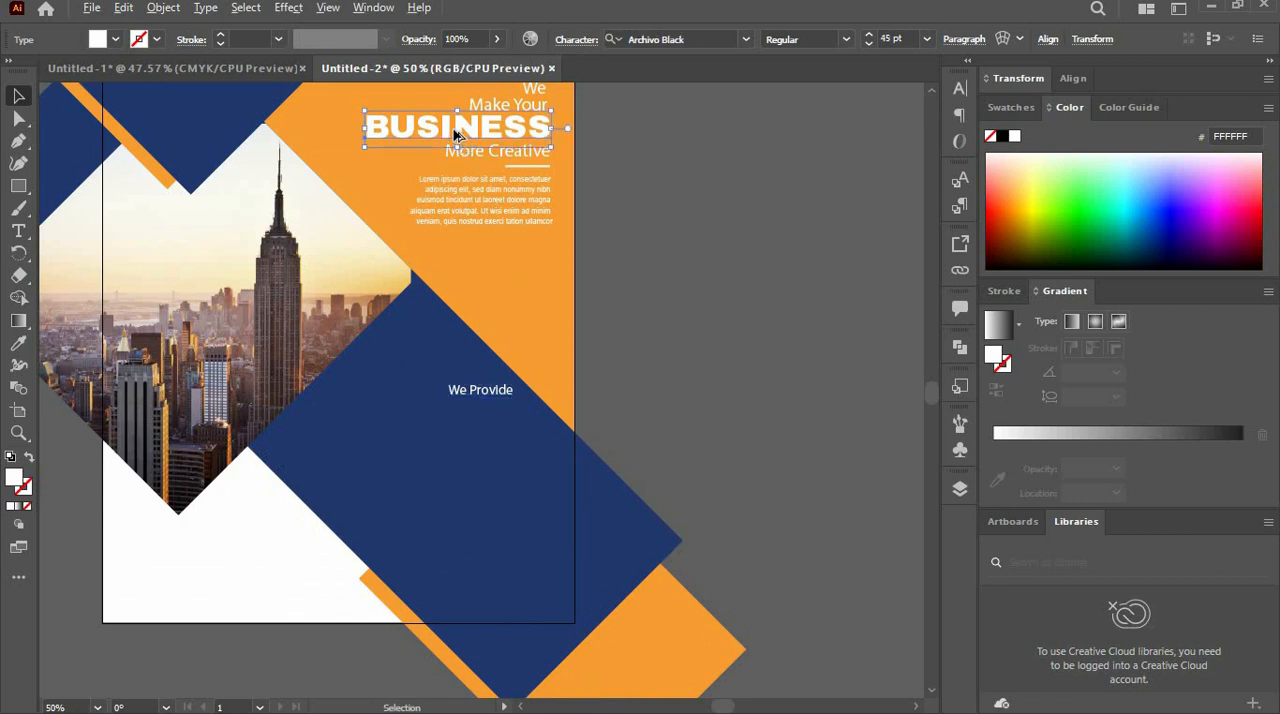
drag(455, 136, 317, 429)
double_click(535, 428)
text(The Best)
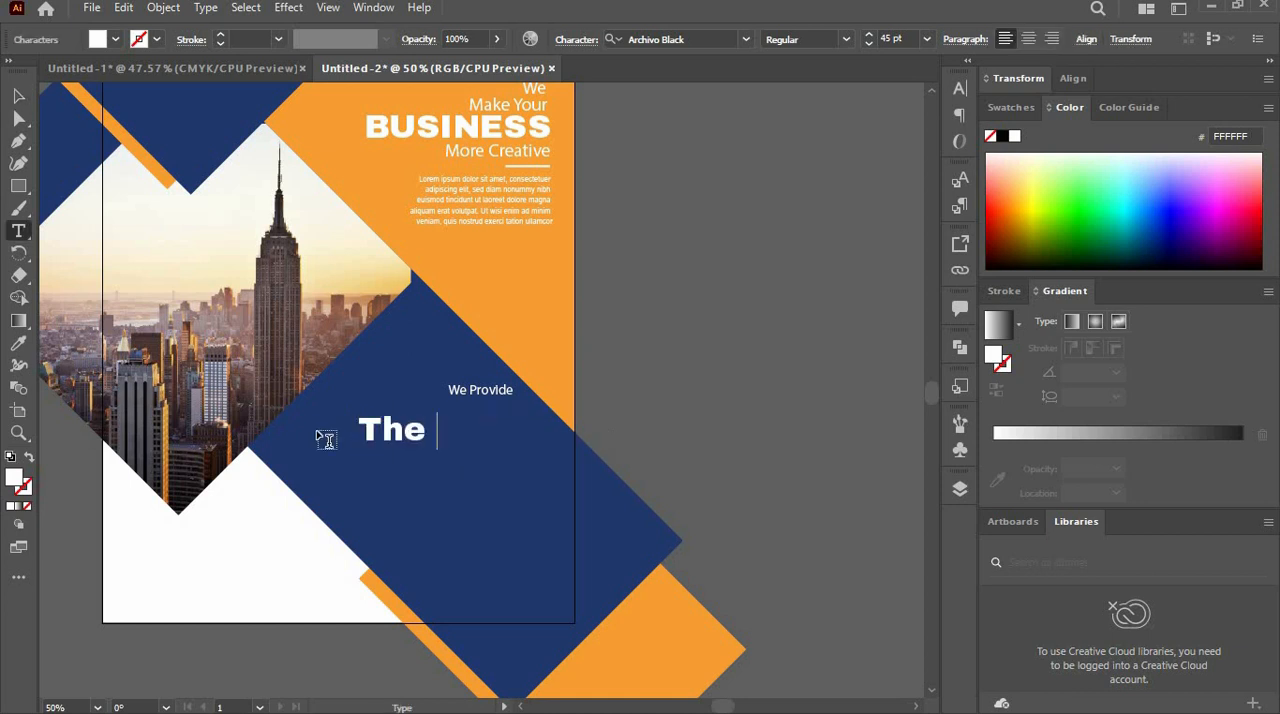
text(ice)
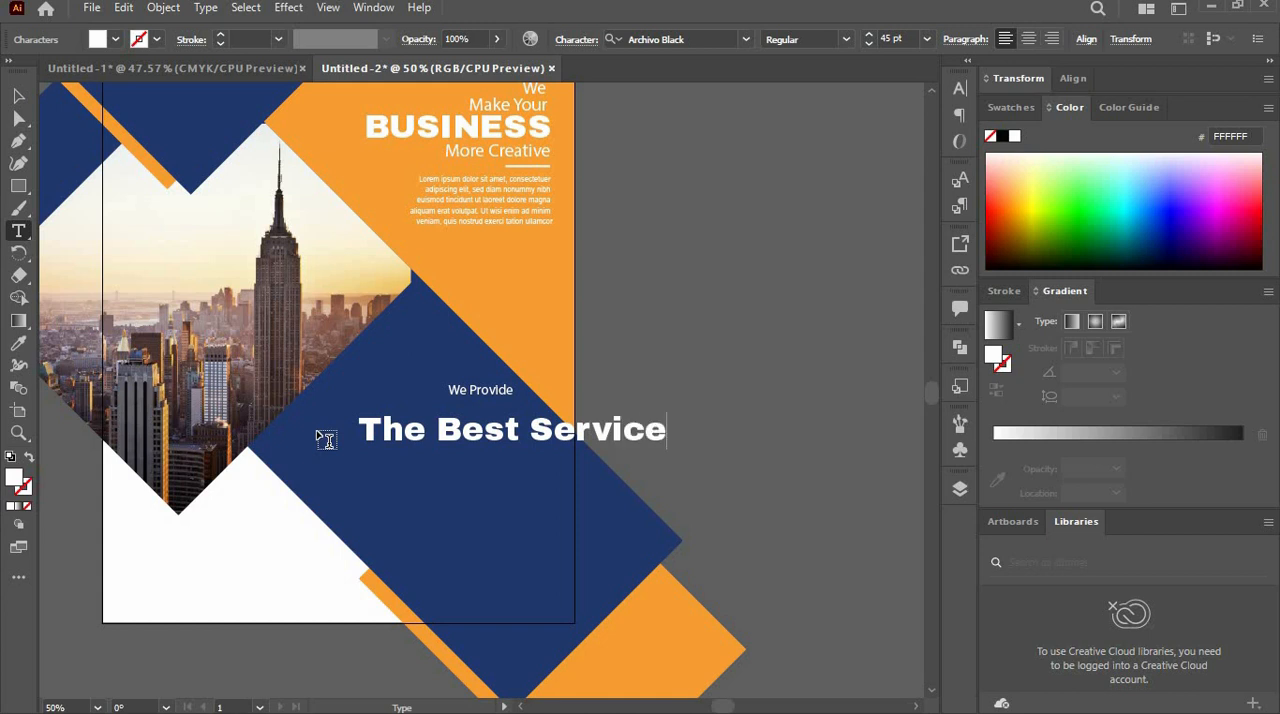
- Set "The Best Service" to 20 pt and place it directly beneath "We Provide", flush with its right edge
click(18, 96)
click(893, 39)
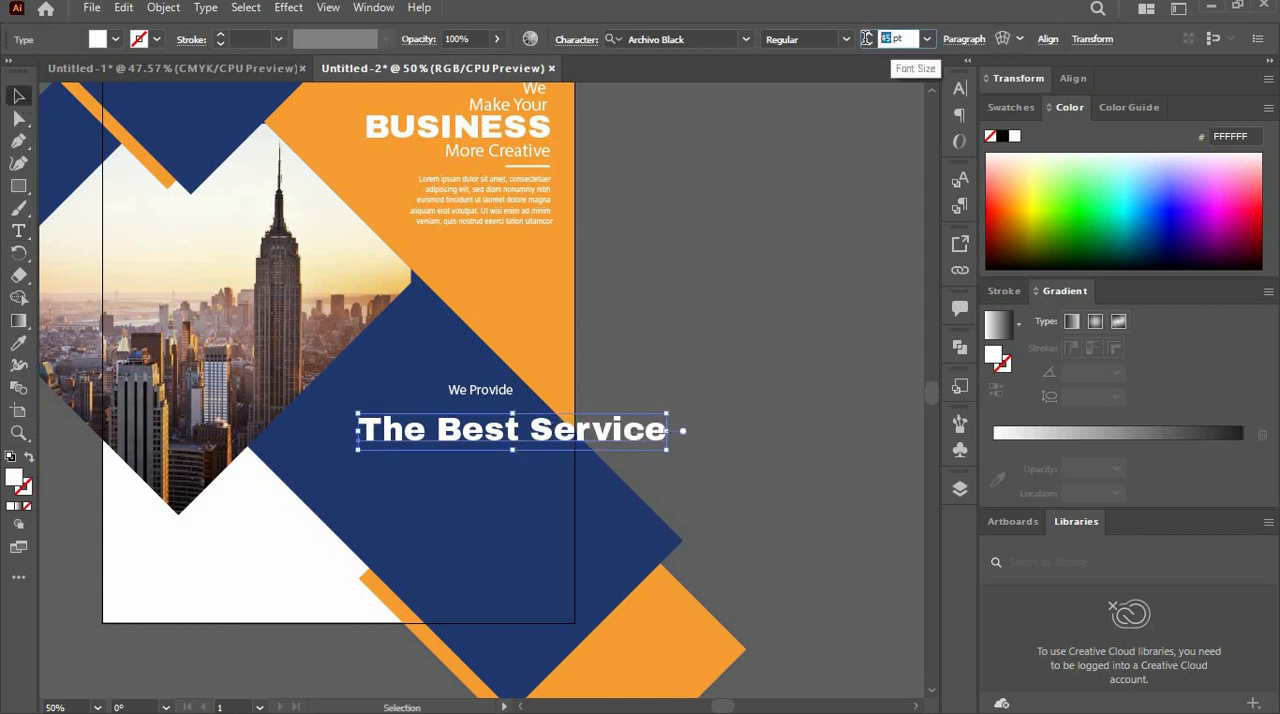
text(20)
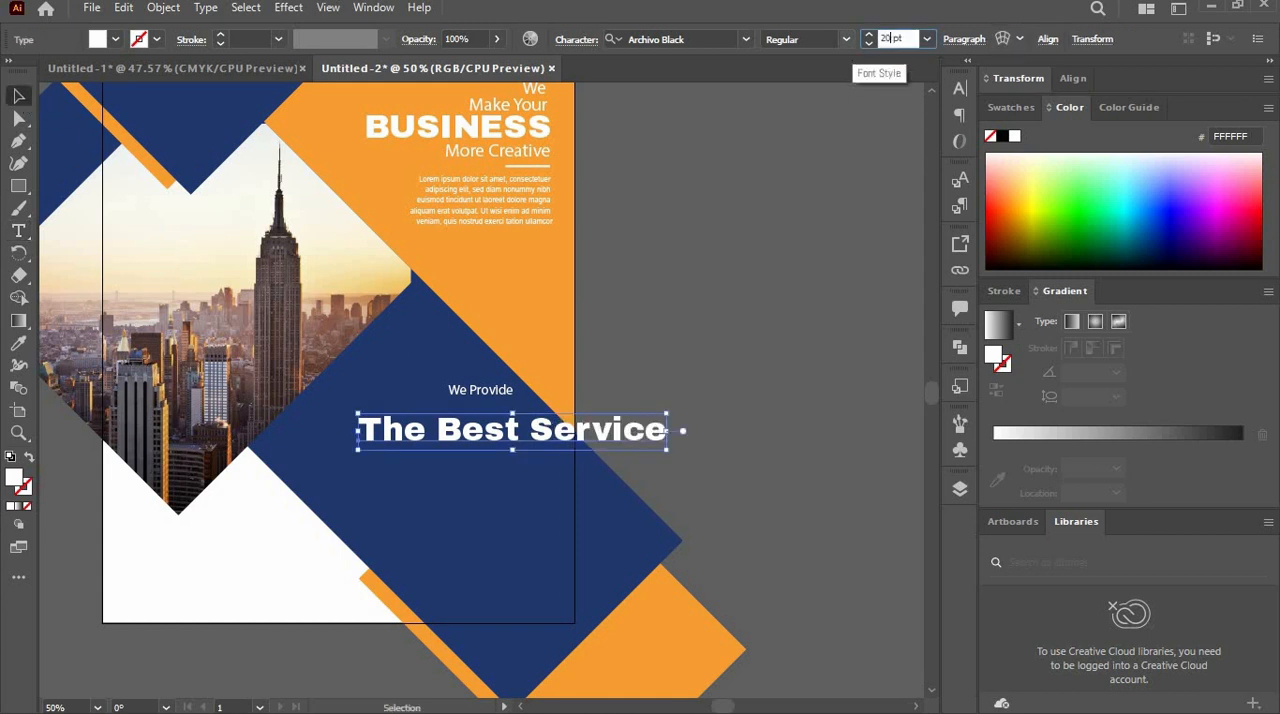
key(Return)
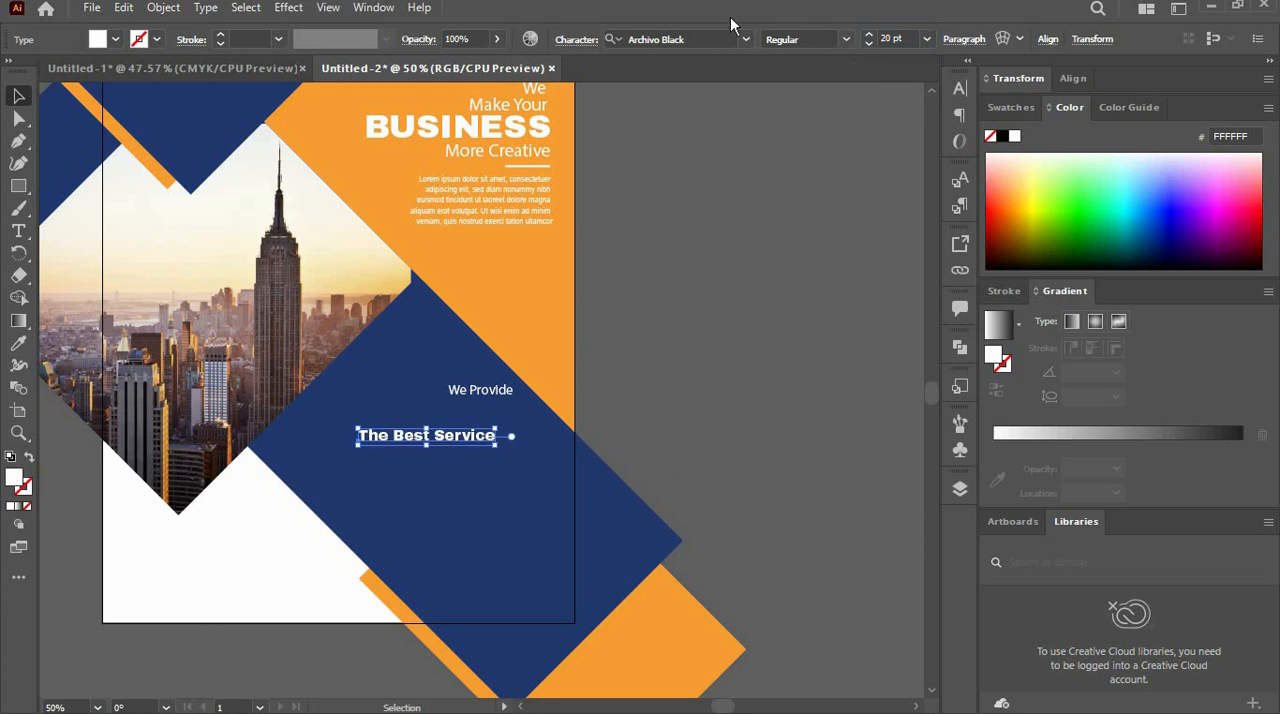
drag(478, 450, 496, 415)
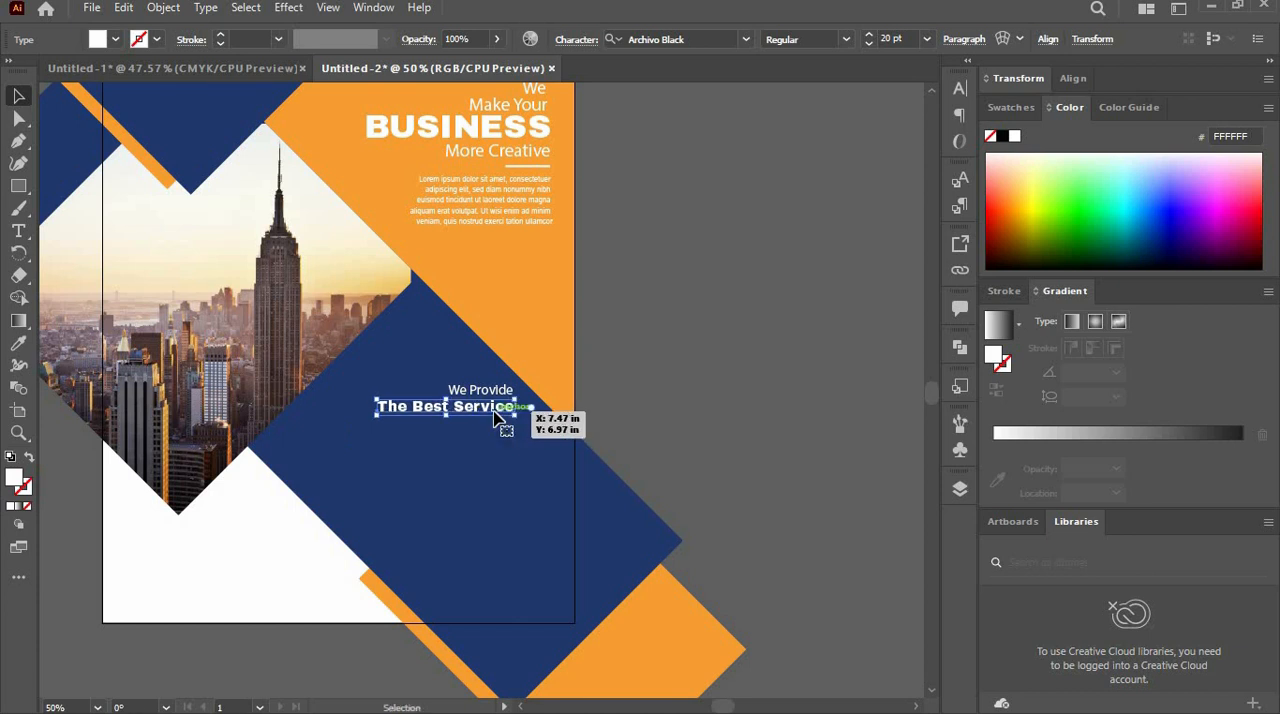
key(ctrl+minus)
key(ctrl+plus)
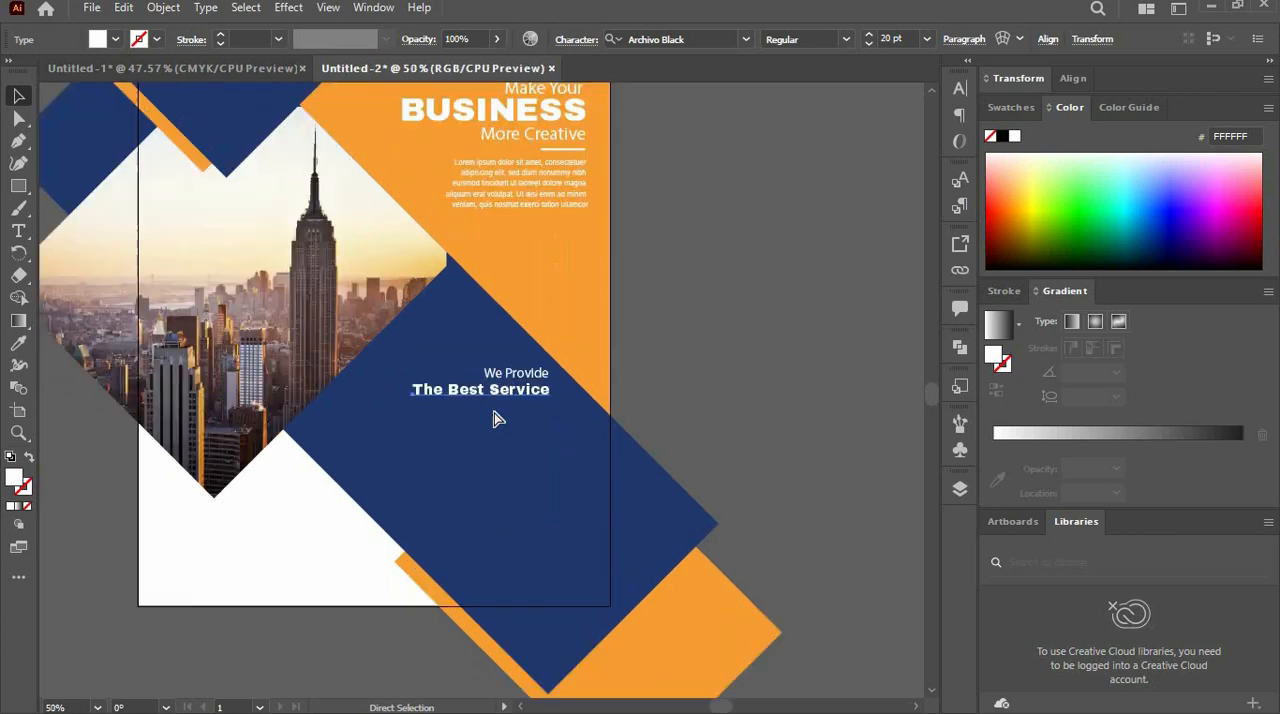
key(ctrl+plus)
key(ctrl+plus)
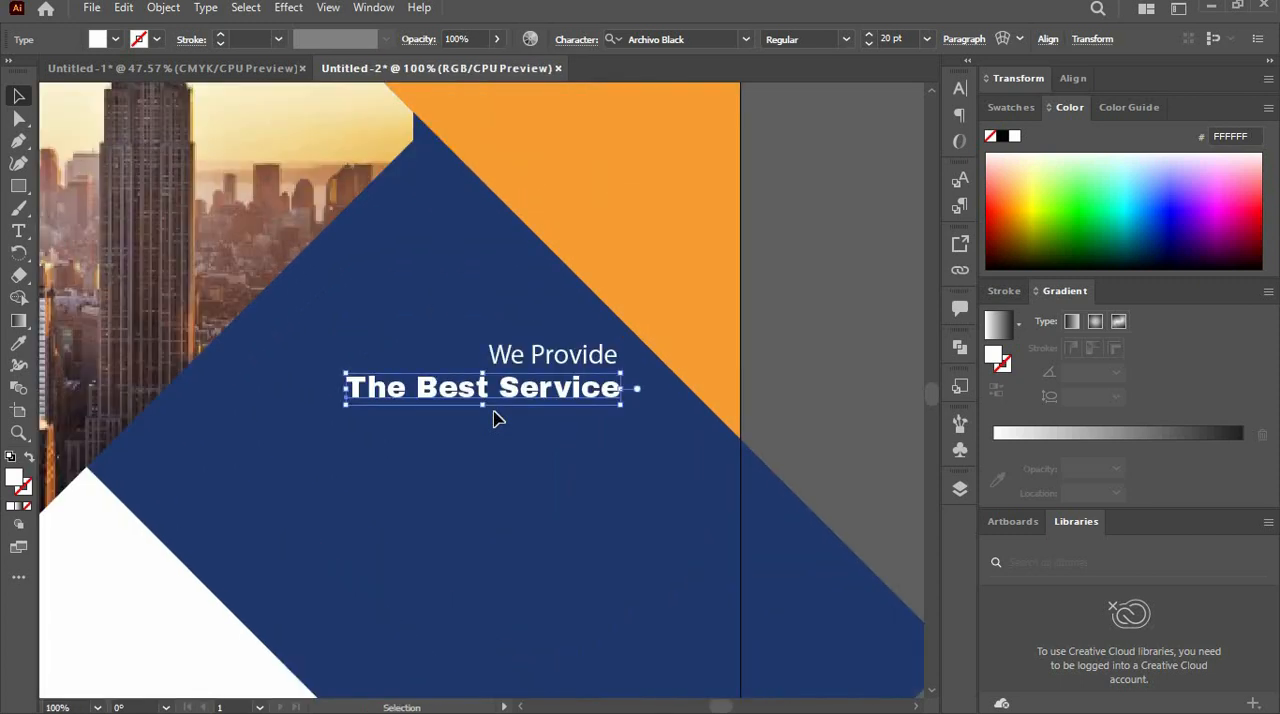
key(ctrl+plus)
click(378, 490)
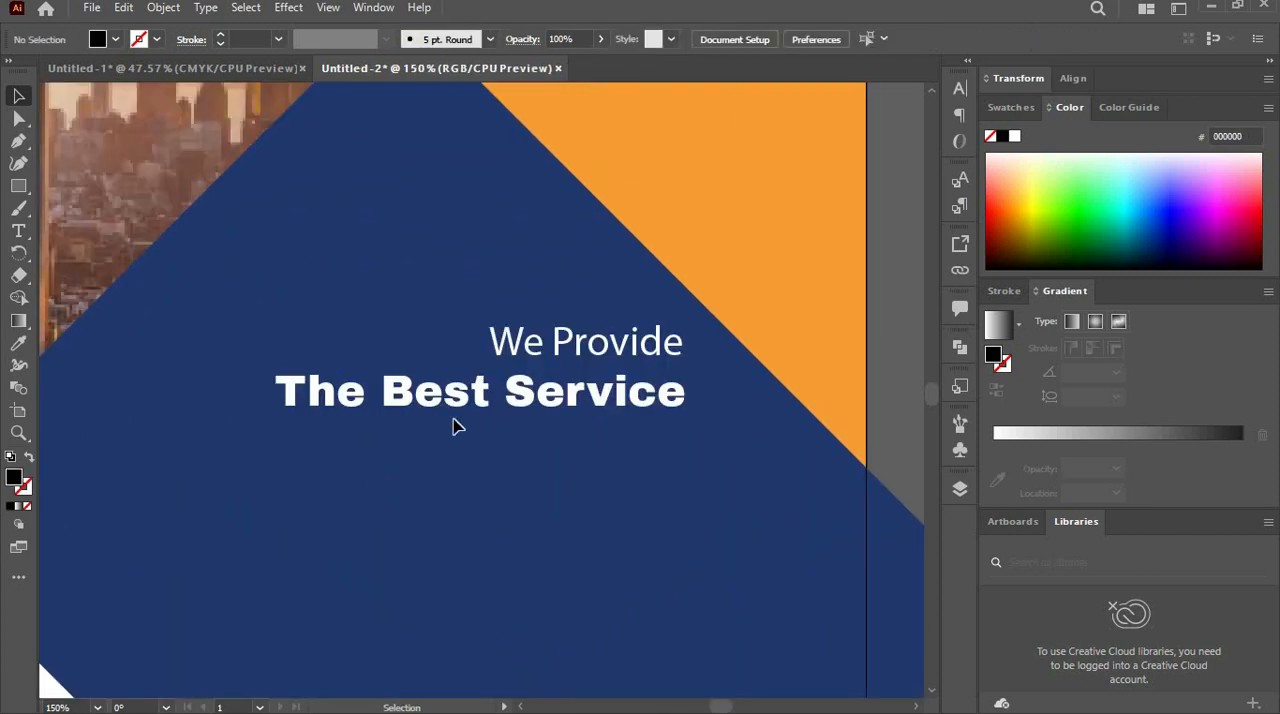
- Create an area-type placeholder paragraph beneath "The Best Service", ending at the heading's right edge
click(490, 395)
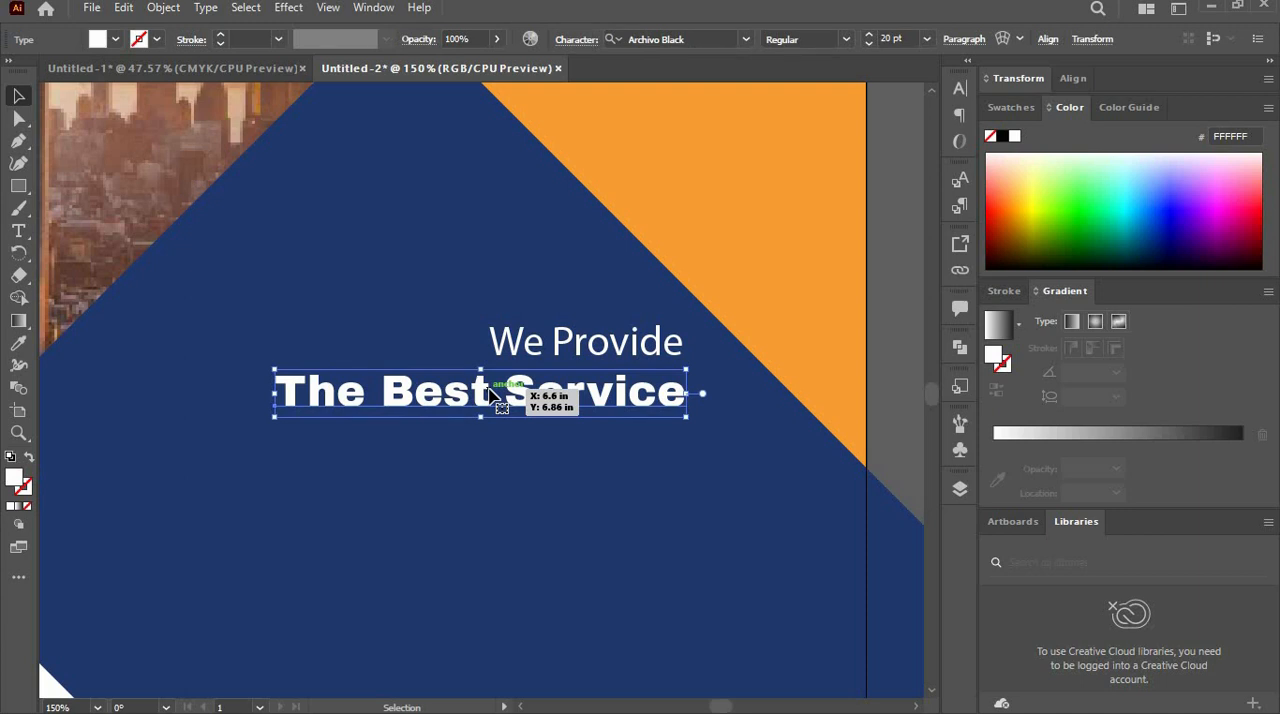
click(18, 231)
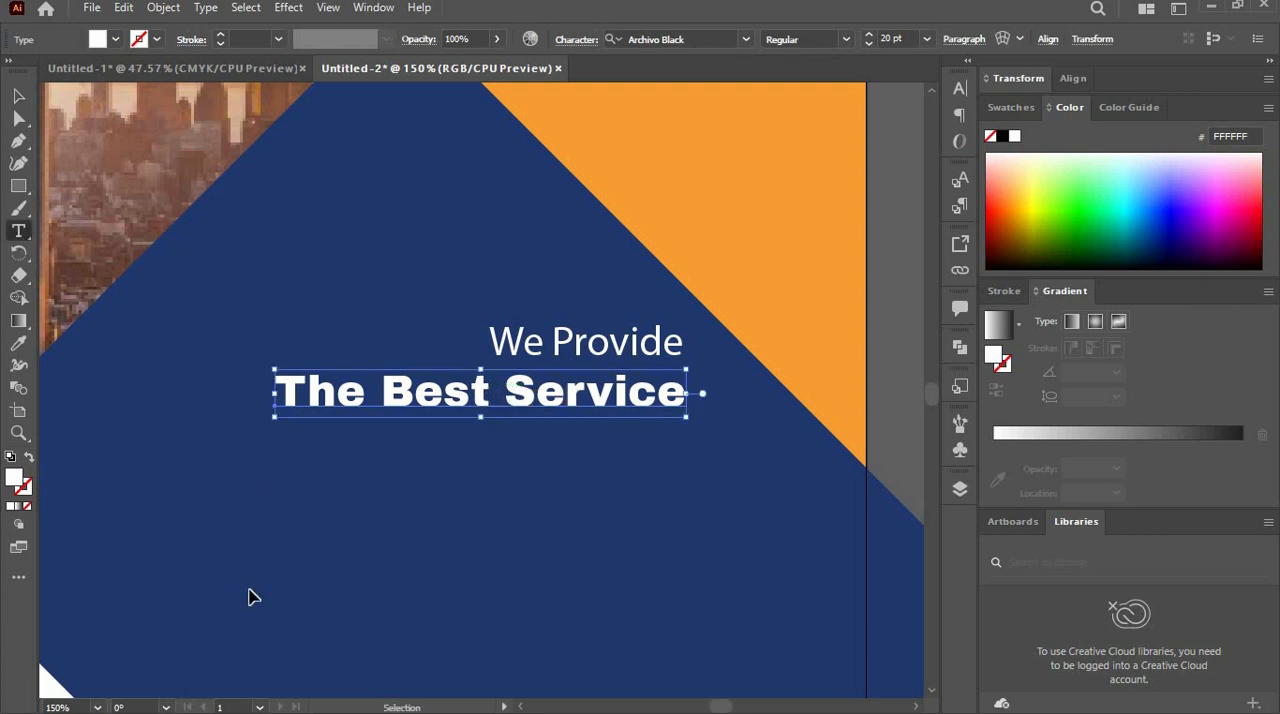
key(ctrl+minus)
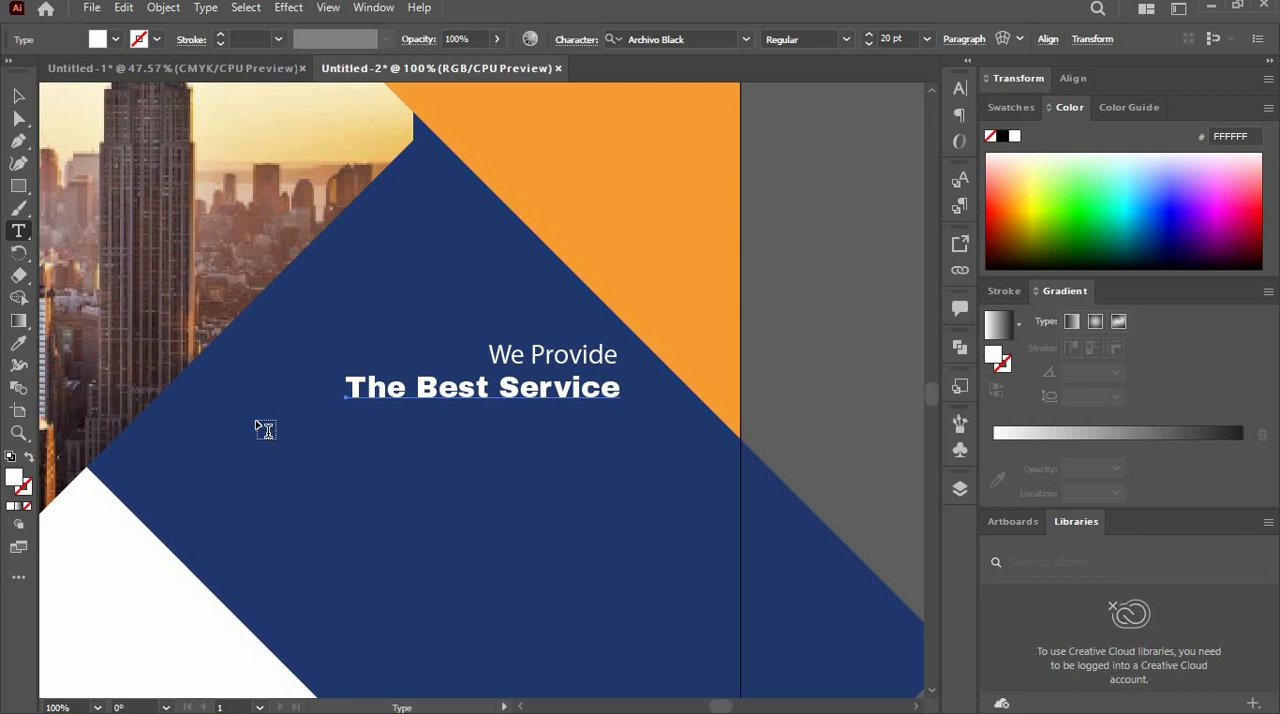
drag(257, 422, 618, 508)
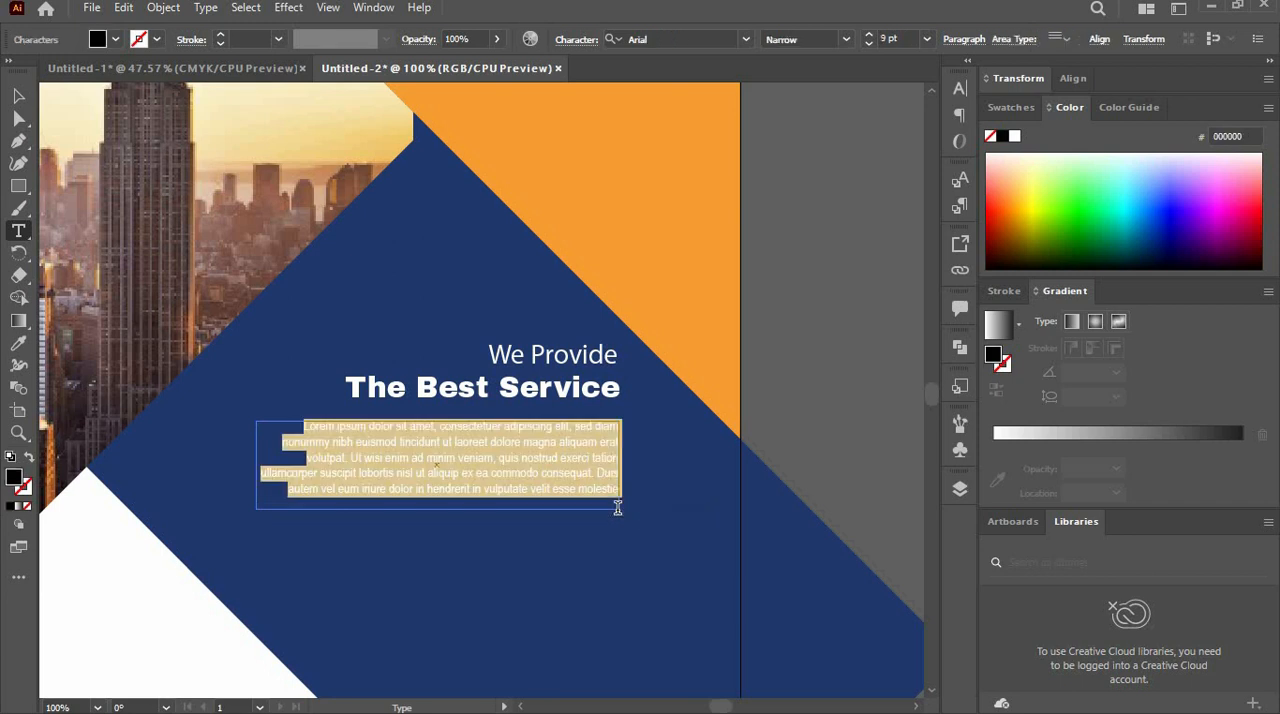
- Fill the new placeholder paragraph with white, convert it to point type and nudge it in line with the heading
click(24, 98)
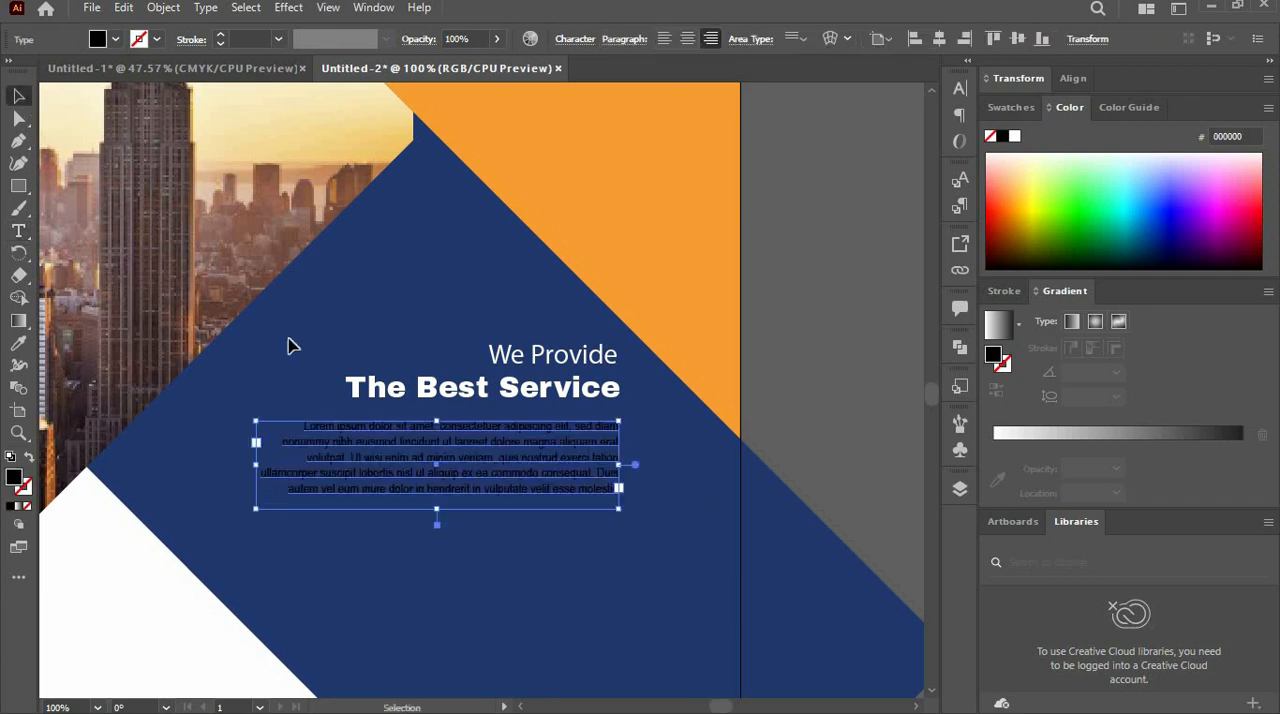
click(115, 39)
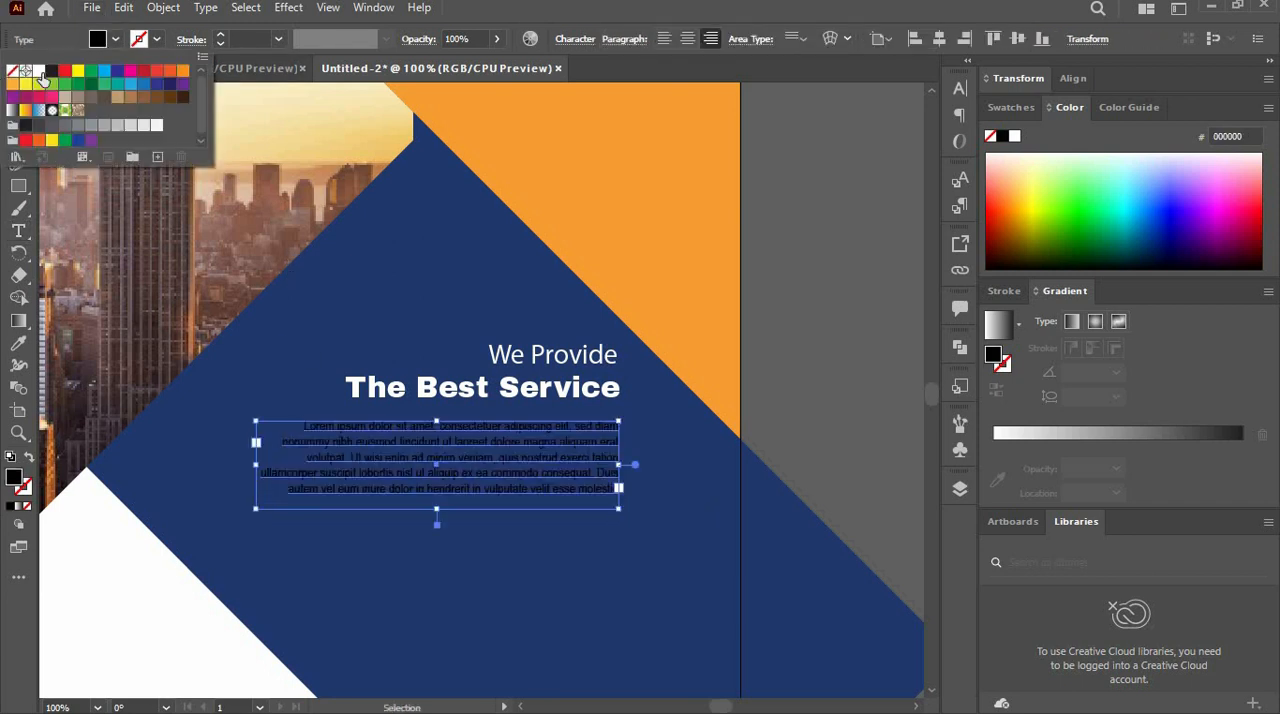
click(39, 72)
click(638, 467)
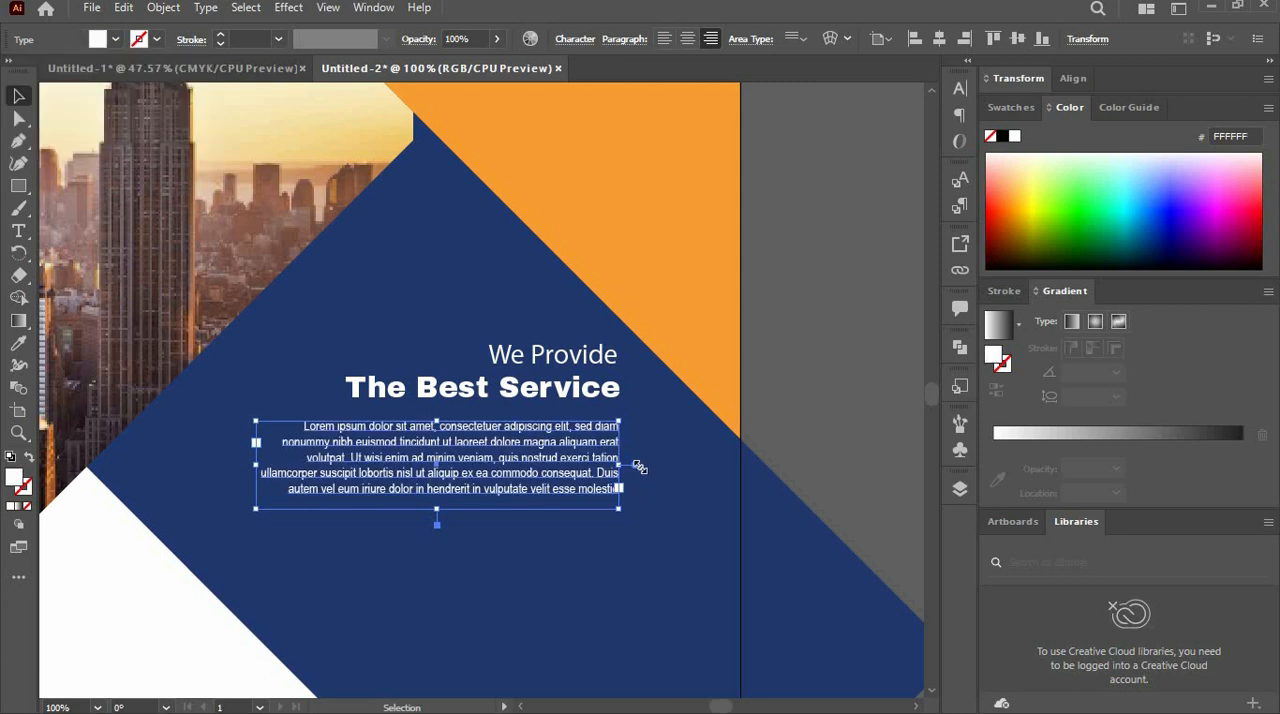
double_click(636, 462)
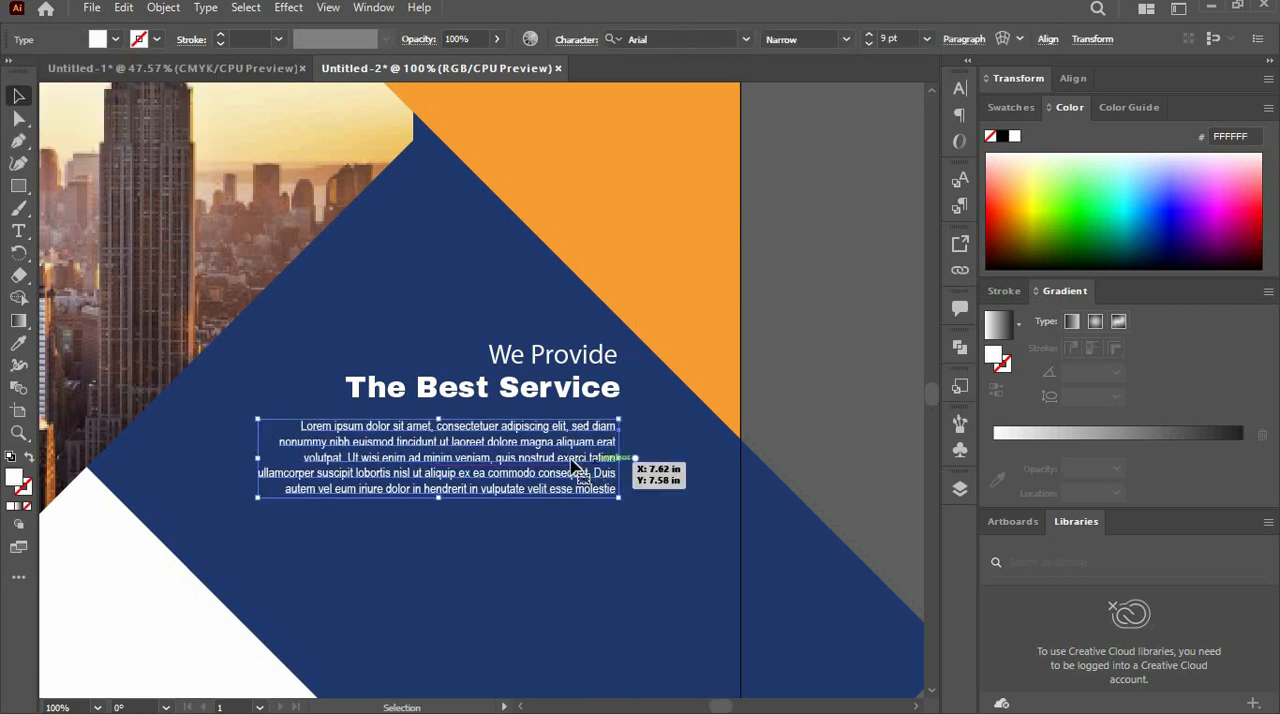
drag(561, 454, 560, 453)
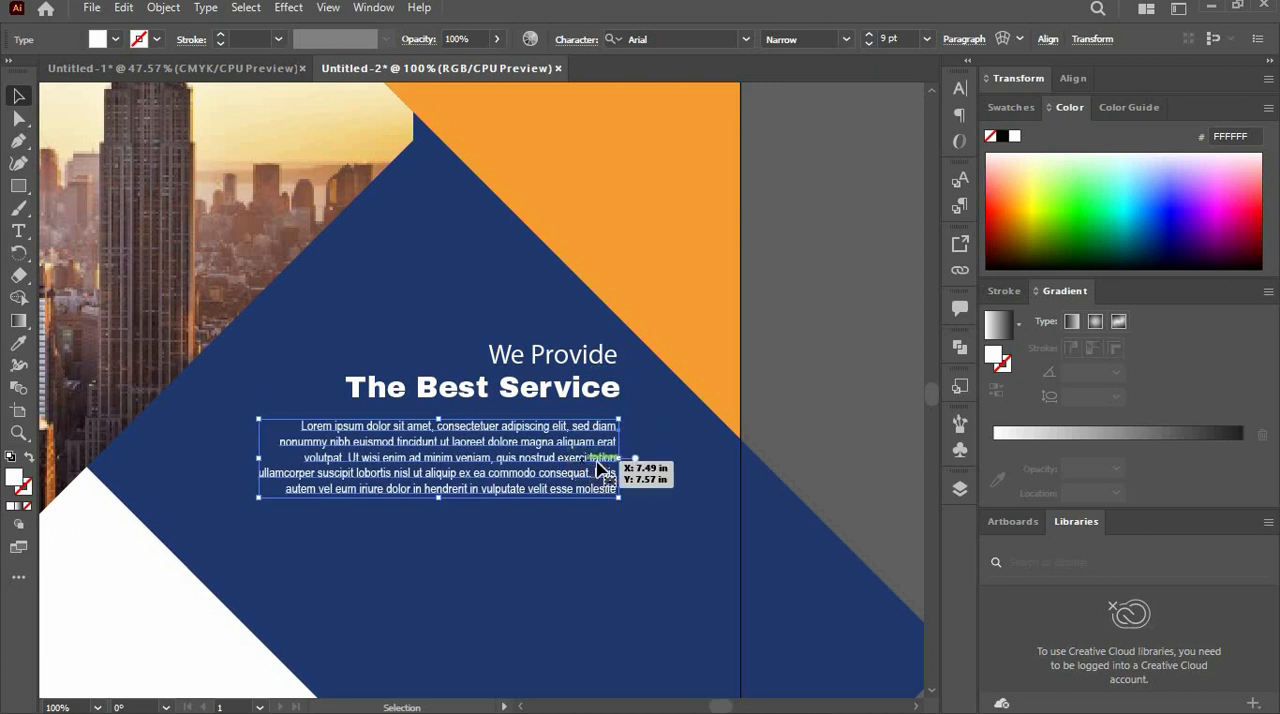
- Delete the last two lines of the white paragraph under "The Best Service", starting at "ullamcorper"
double_click(618, 490)
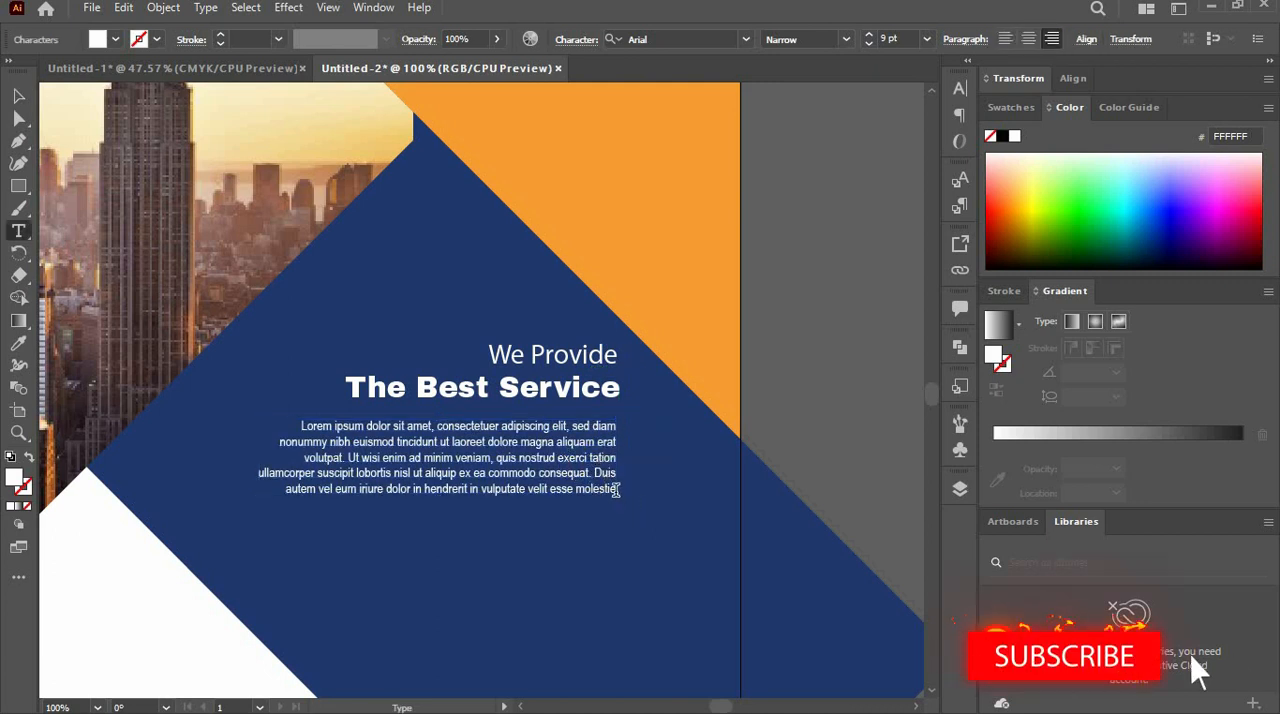
drag(617, 489, 229, 463)
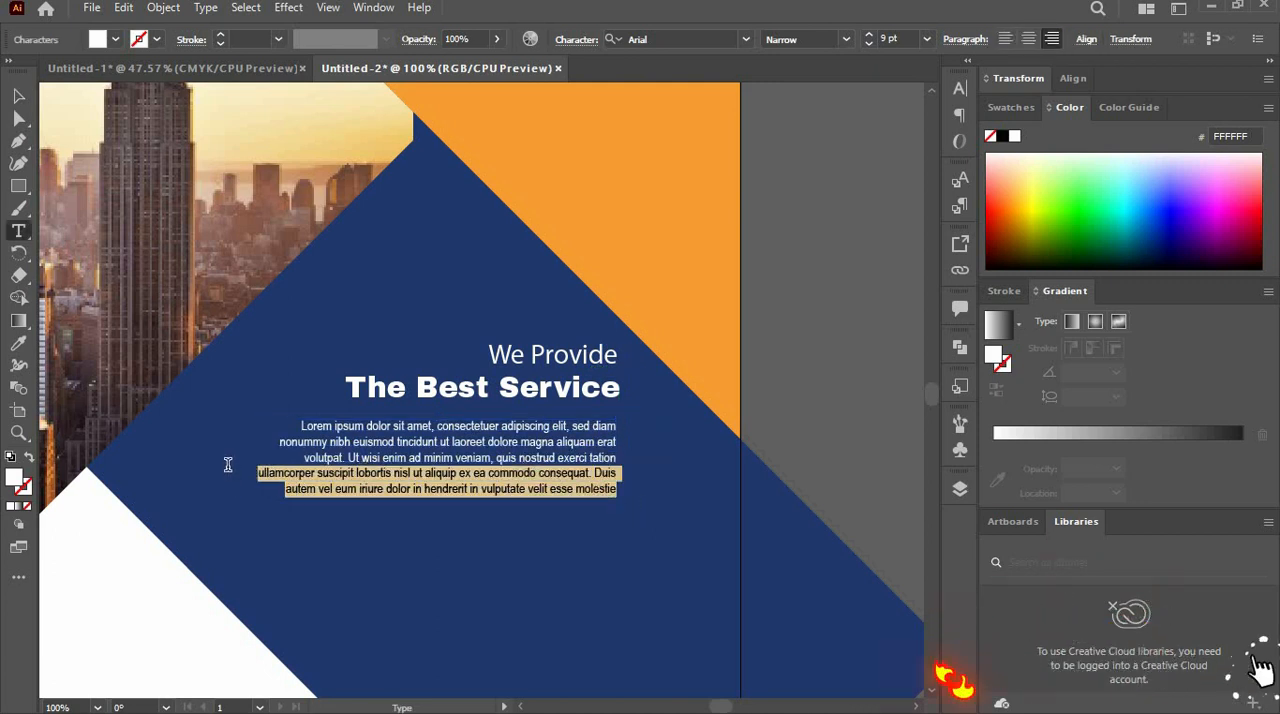
key(BackSpace)
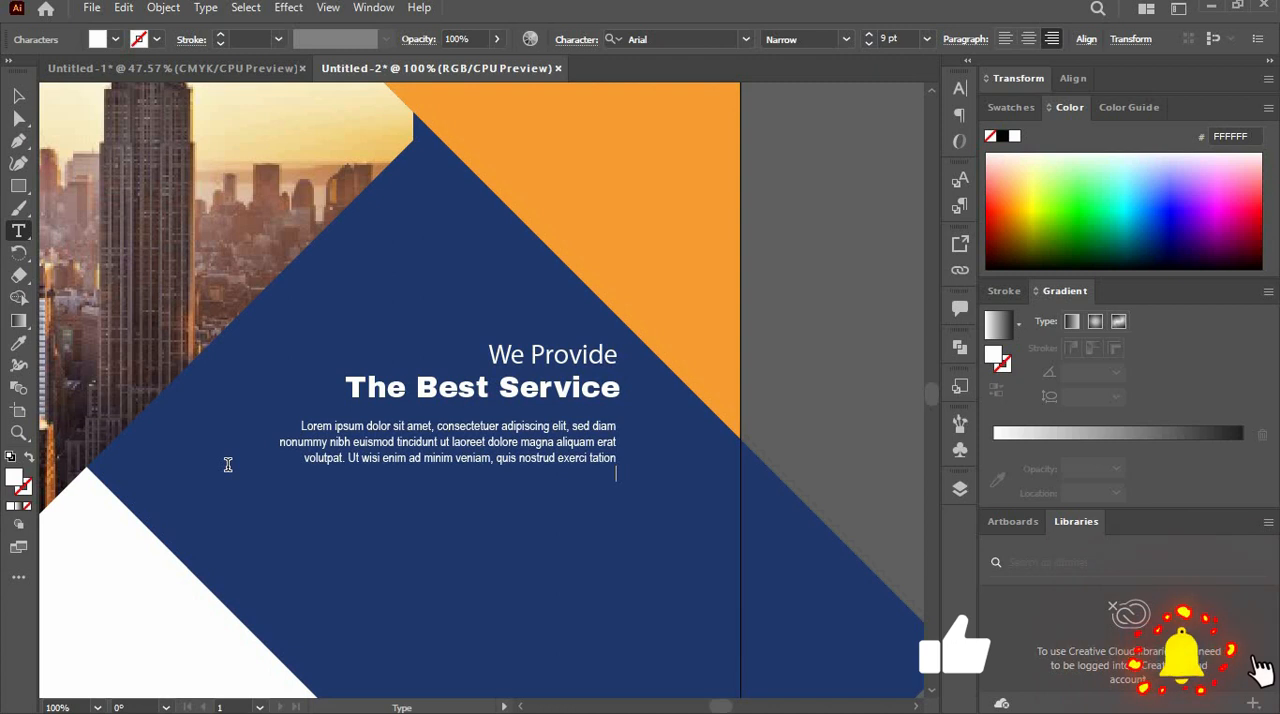
click(16, 98)
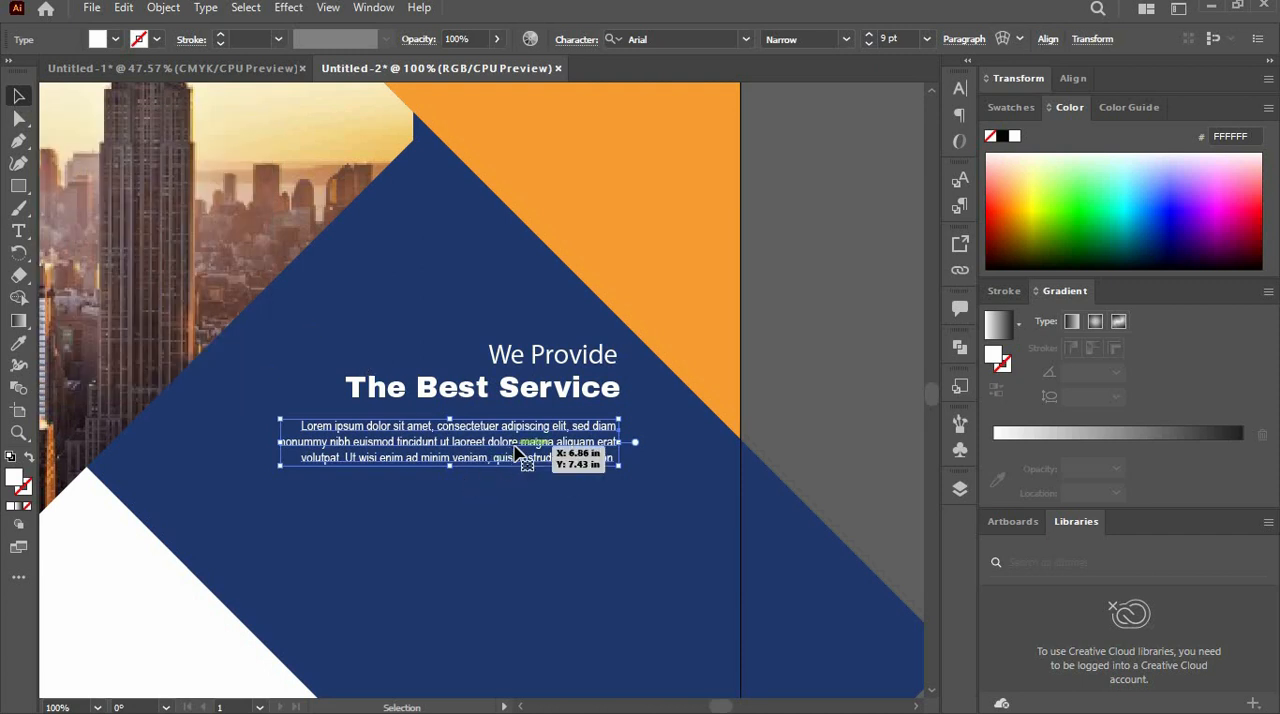
click(587, 543)
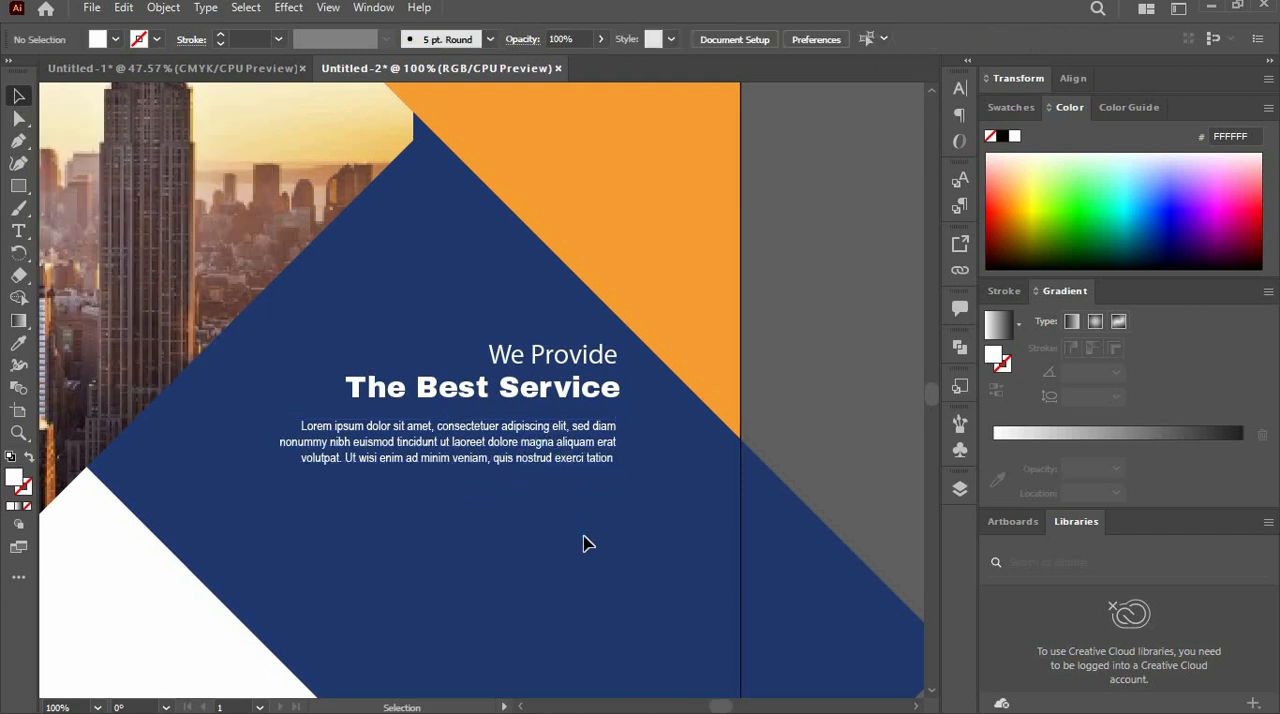
click(585, 472)
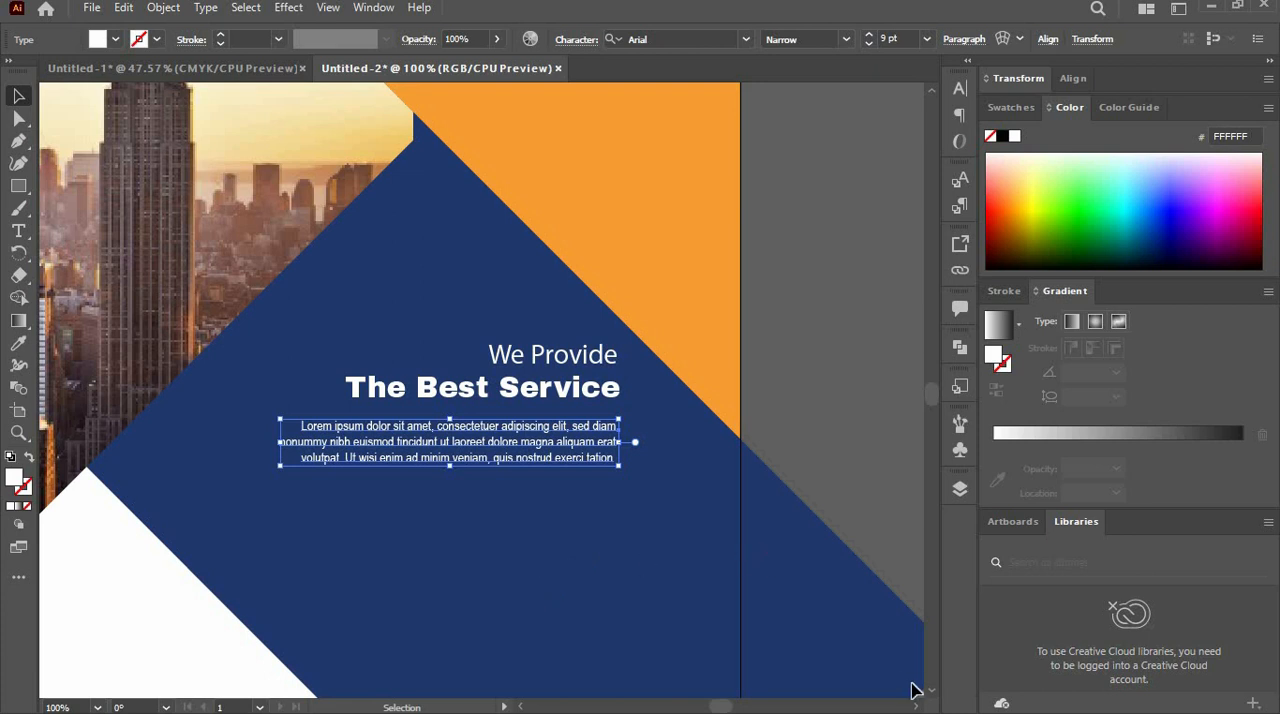
- Draw a circle about 0.375 in wide below the paragraph and fill it with the orange sampled from the background shape
scroll(930, 697, down, 3)
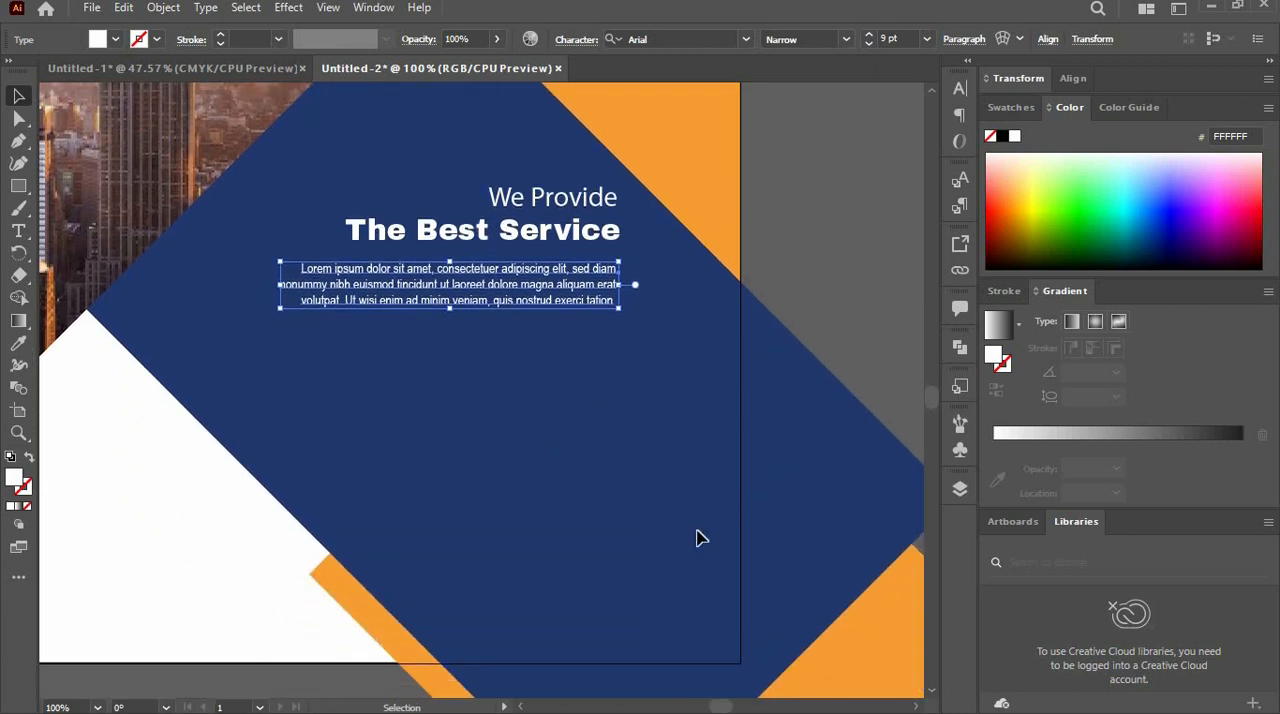
click(18, 186)
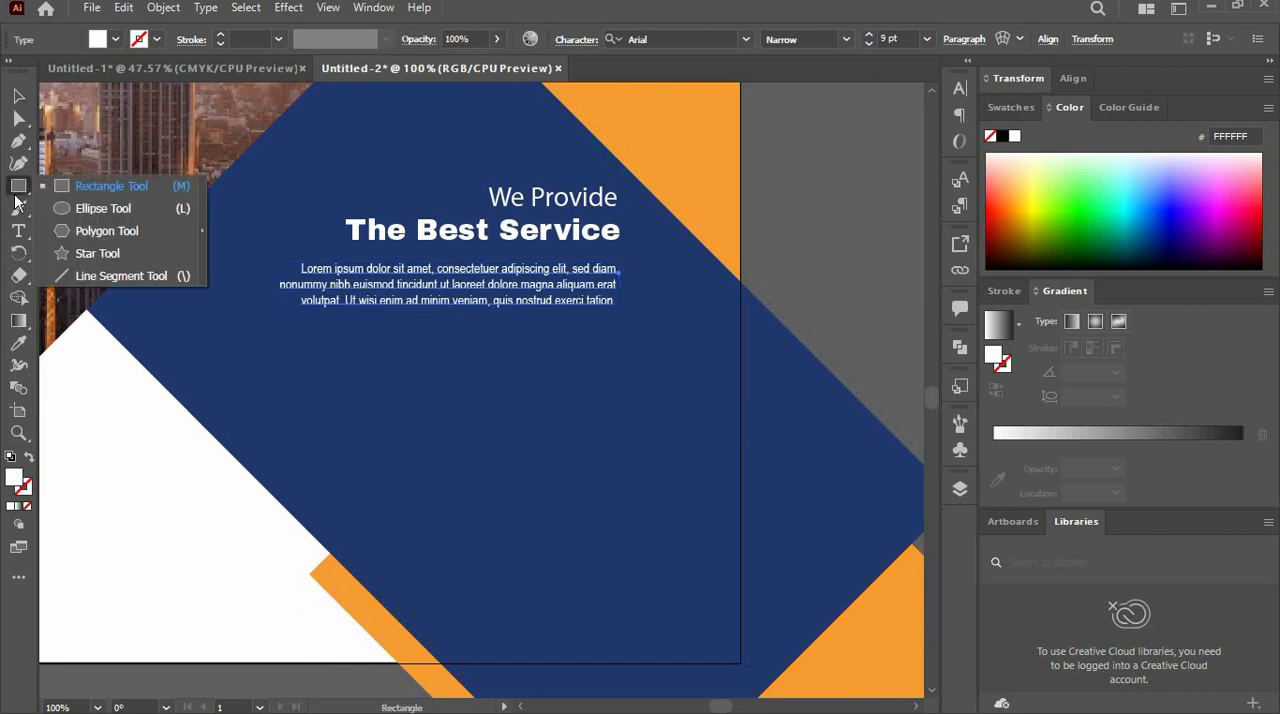
click(60, 208)
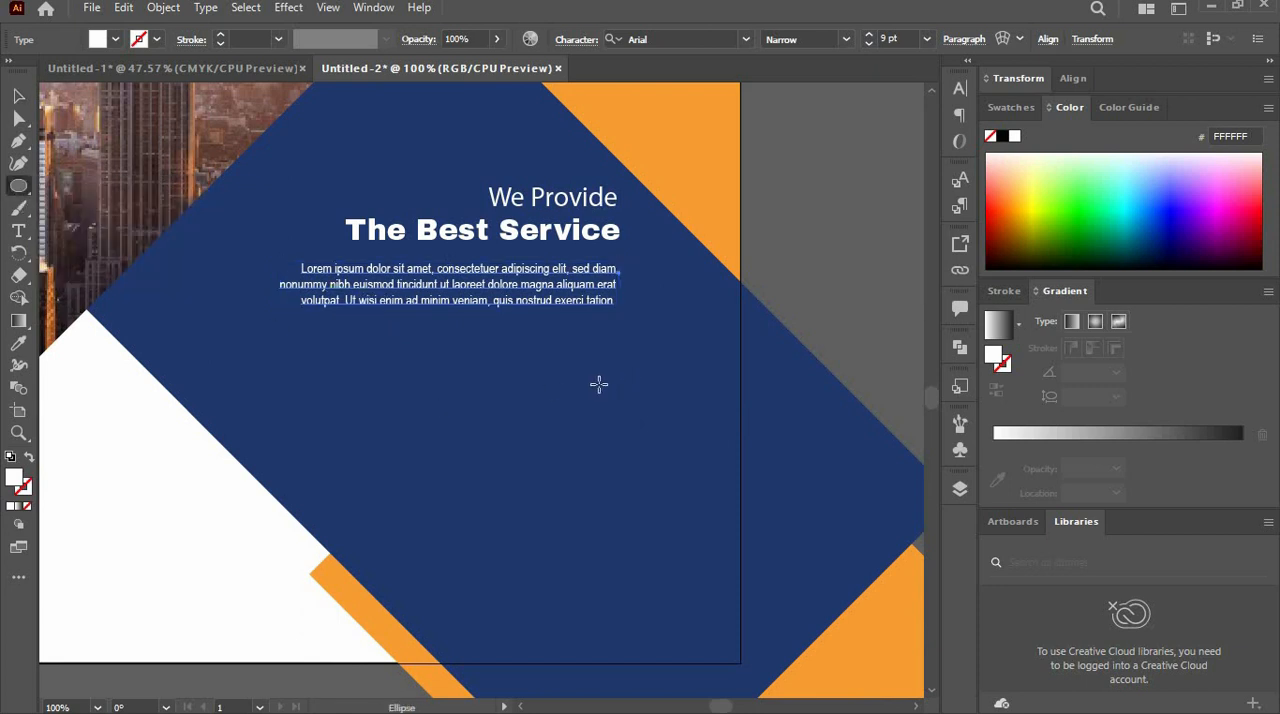
drag(595, 383, 603, 402)
key(i)
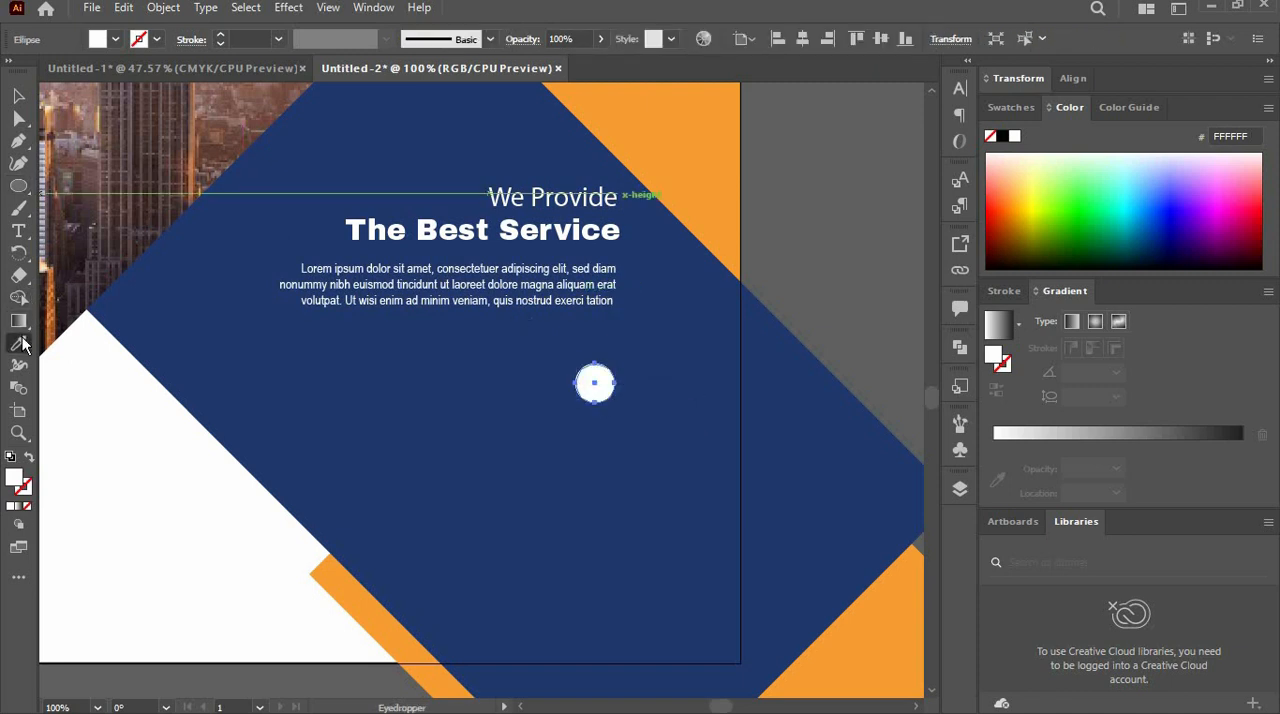
click(637, 131)
key(v)
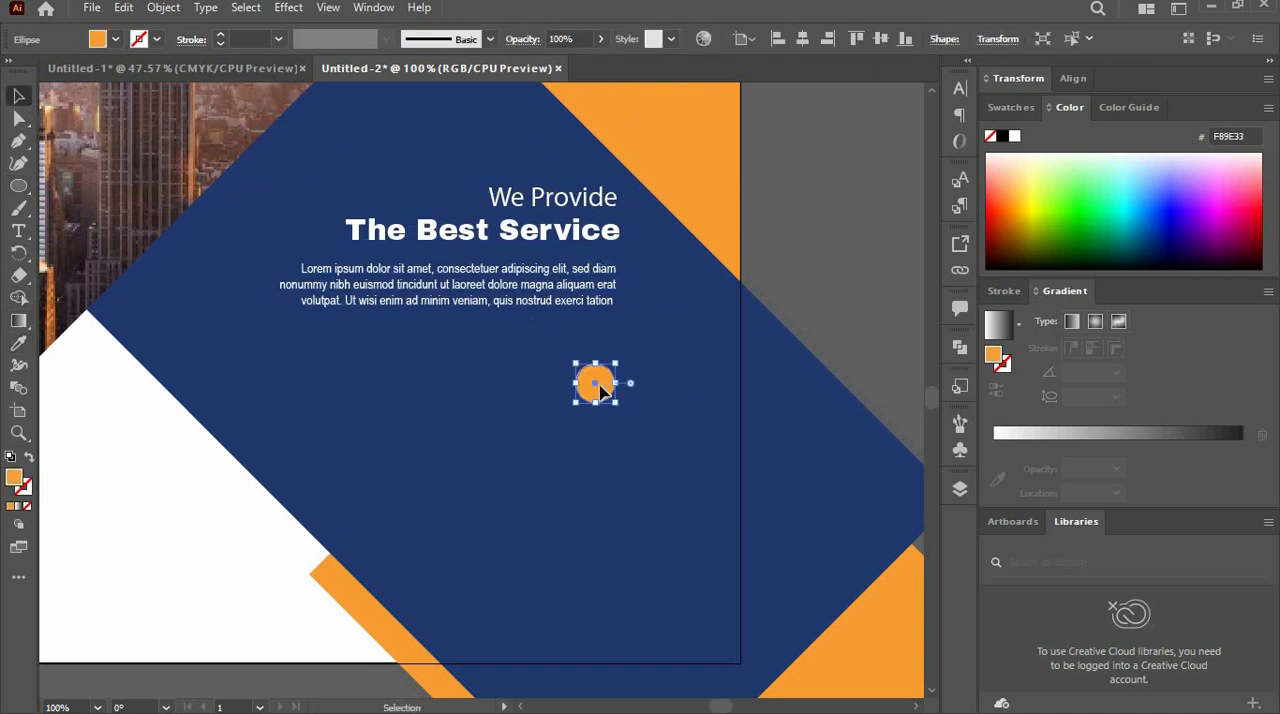
- Duplicate the orange circle twice downward into an evenly spaced column and shift all three circles slightly right and down
drag(600, 386, 598, 468)
drag(598, 466, 598, 555)
drag(626, 608, 651, 414)
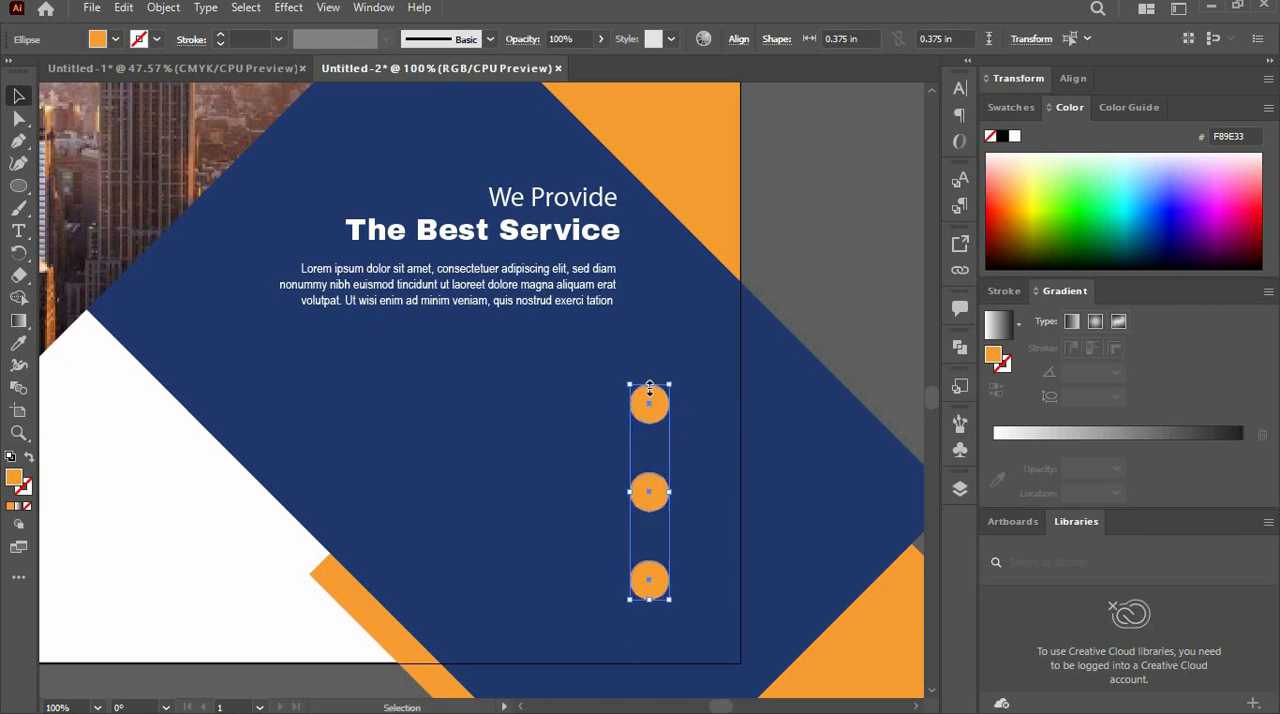
- Shift the "We Provide" and "The Best Service" headings and their paragraph slightly right and down, in line with the circles
click(545, 199)
drag(576, 203, 614, 211)
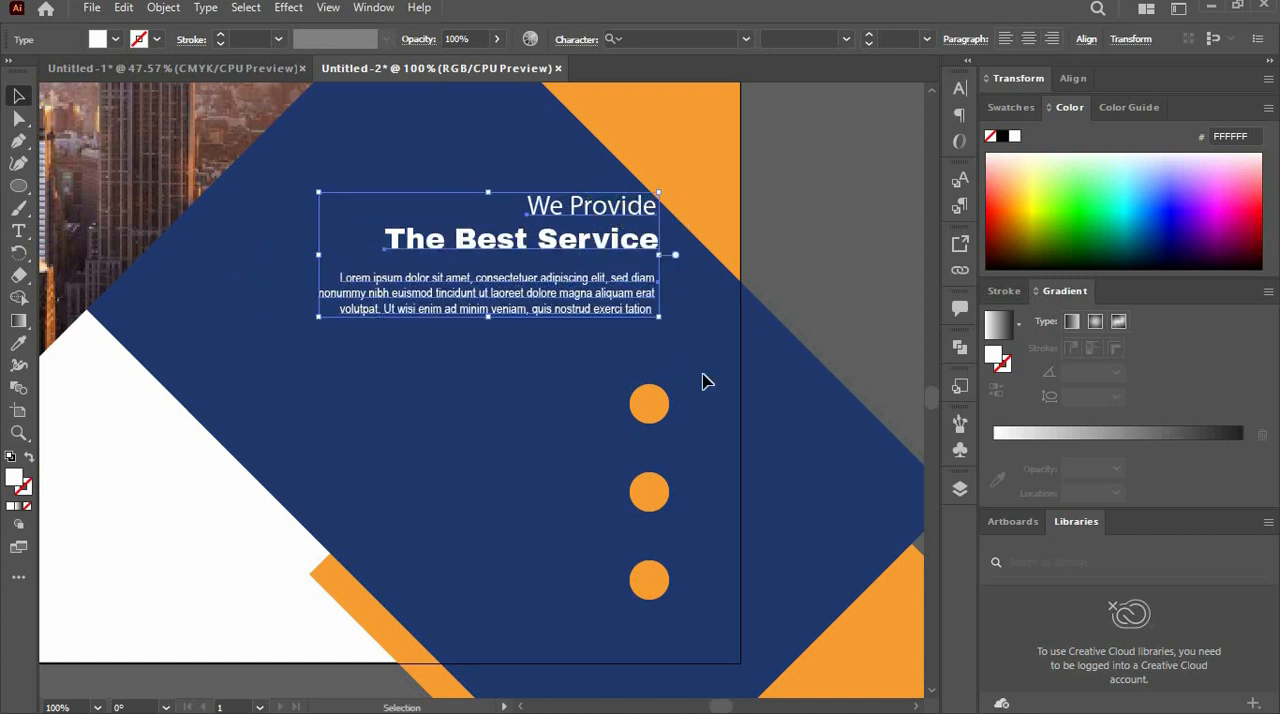
click(733, 481)
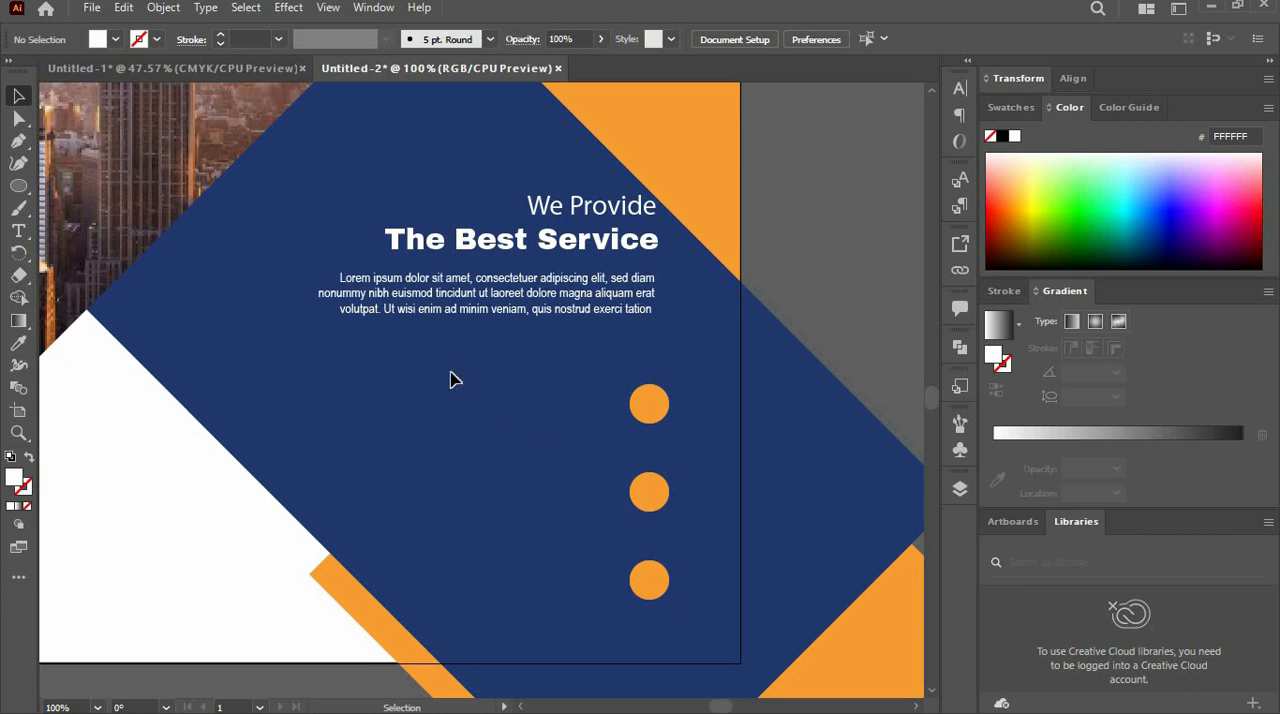
- Add the left-aligned text "Creative Idea" on the navy area below the paragraph and fill it with white
click(18, 231)
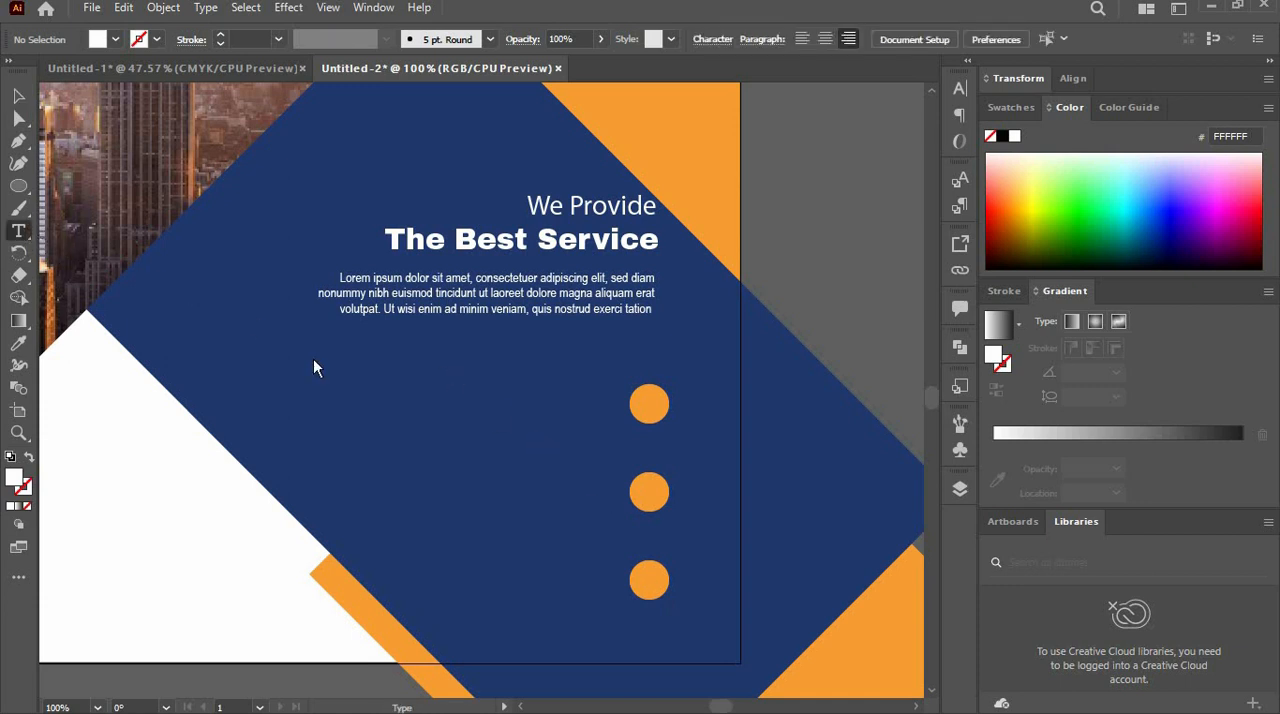
click(373, 367)
key(ctrl+shift+l)
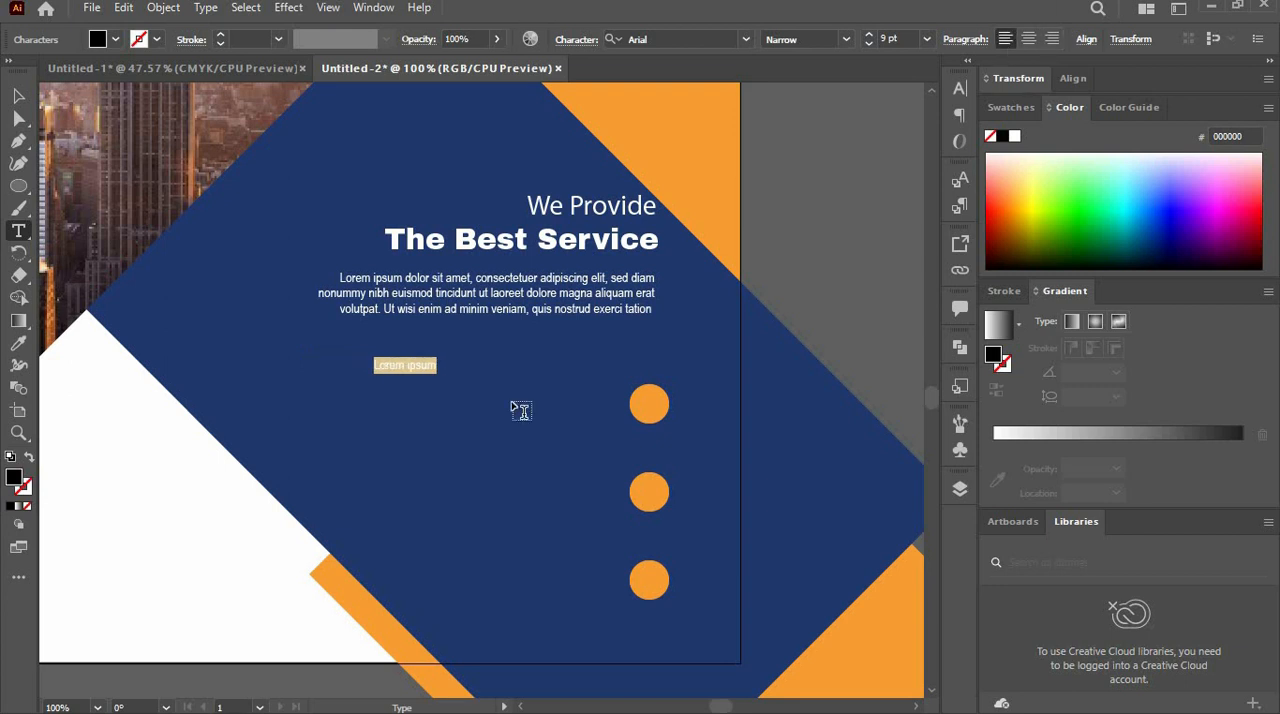
text(Creative Idea)
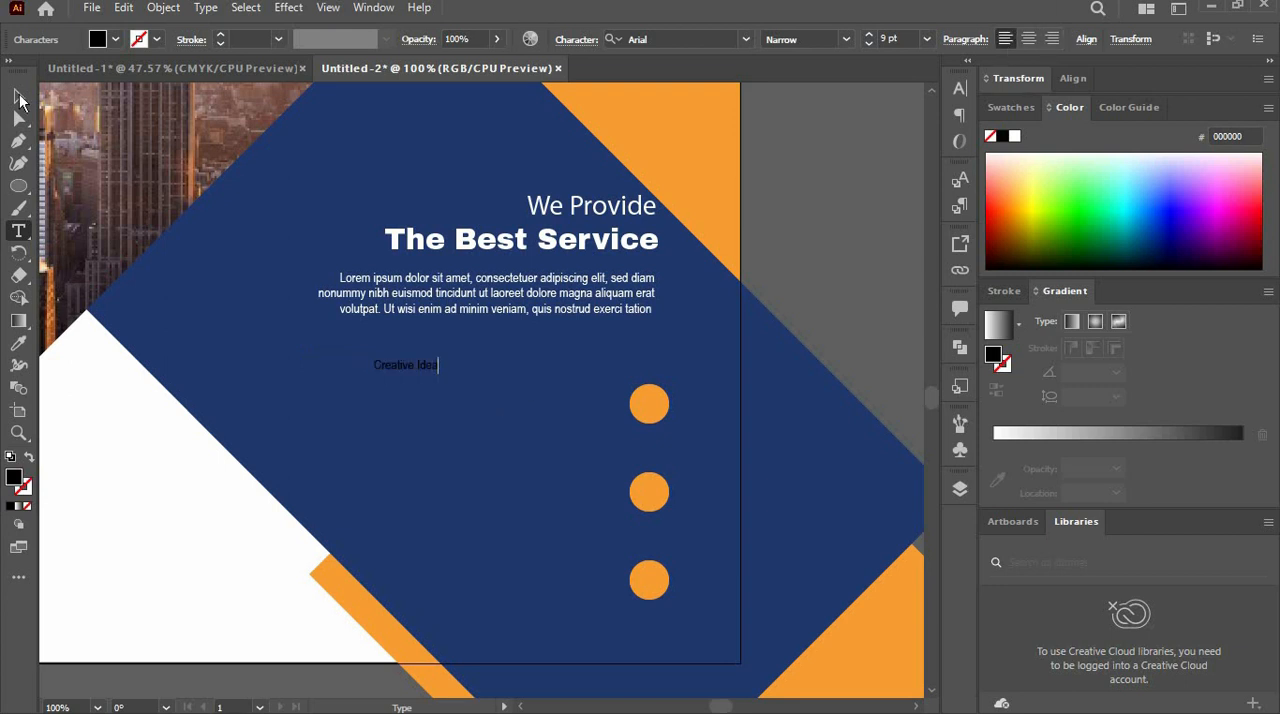
click(19, 96)
click(115, 40)
click(38, 65)
- Set the "Creative Idea" text to 12 pt Arial Bold and place it just left of the uppermost orange circle
drag(889, 39, 864, 47)
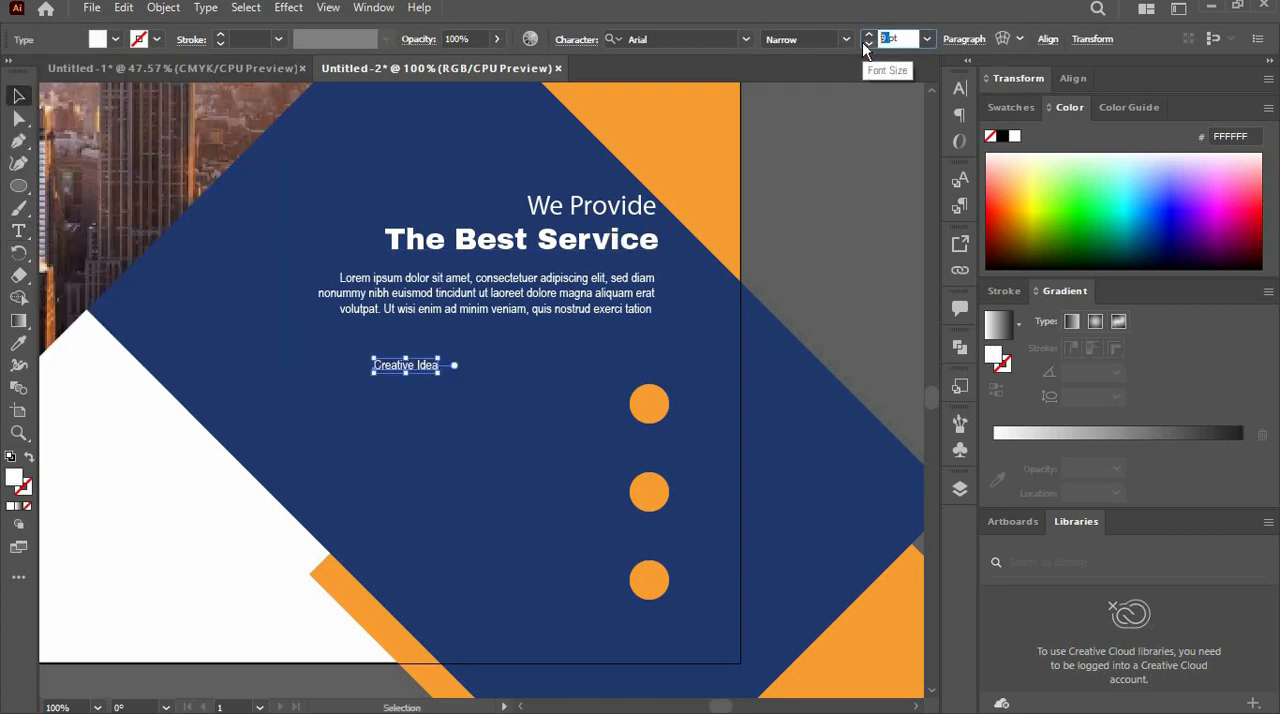
text(12)
key(Return)
click(845, 39)
click(795, 163)
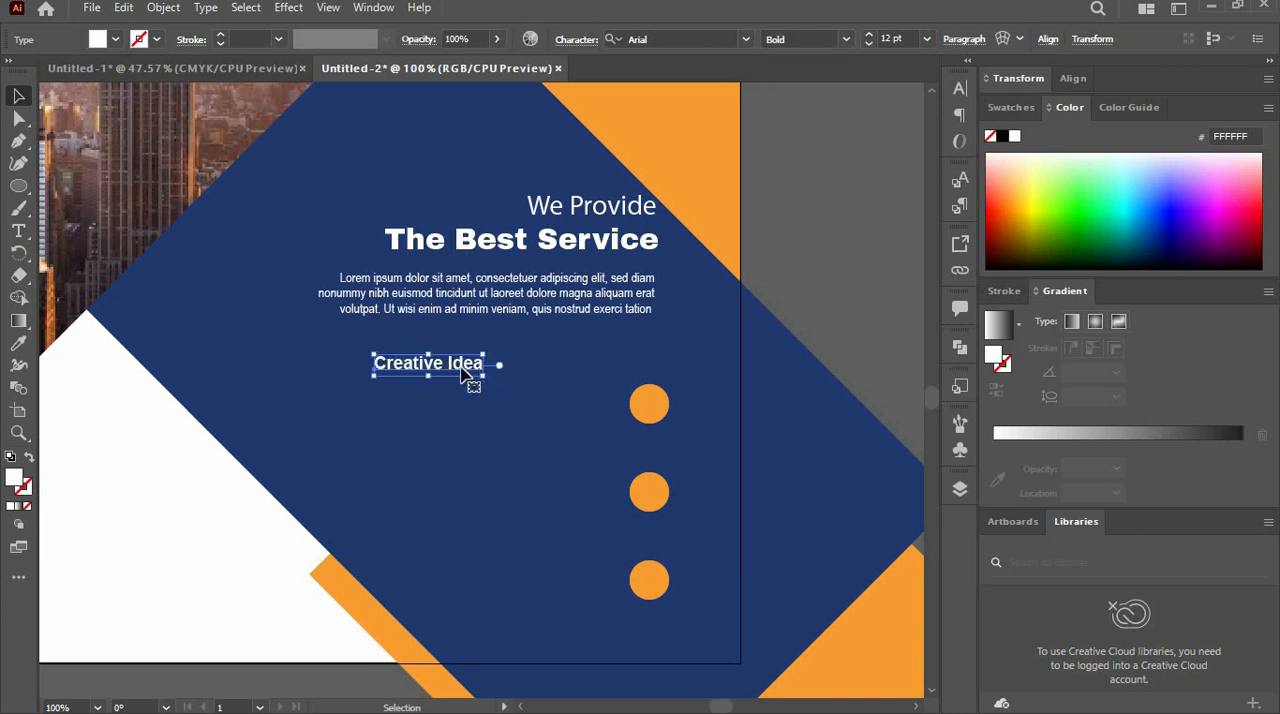
drag(462, 368, 602, 382)
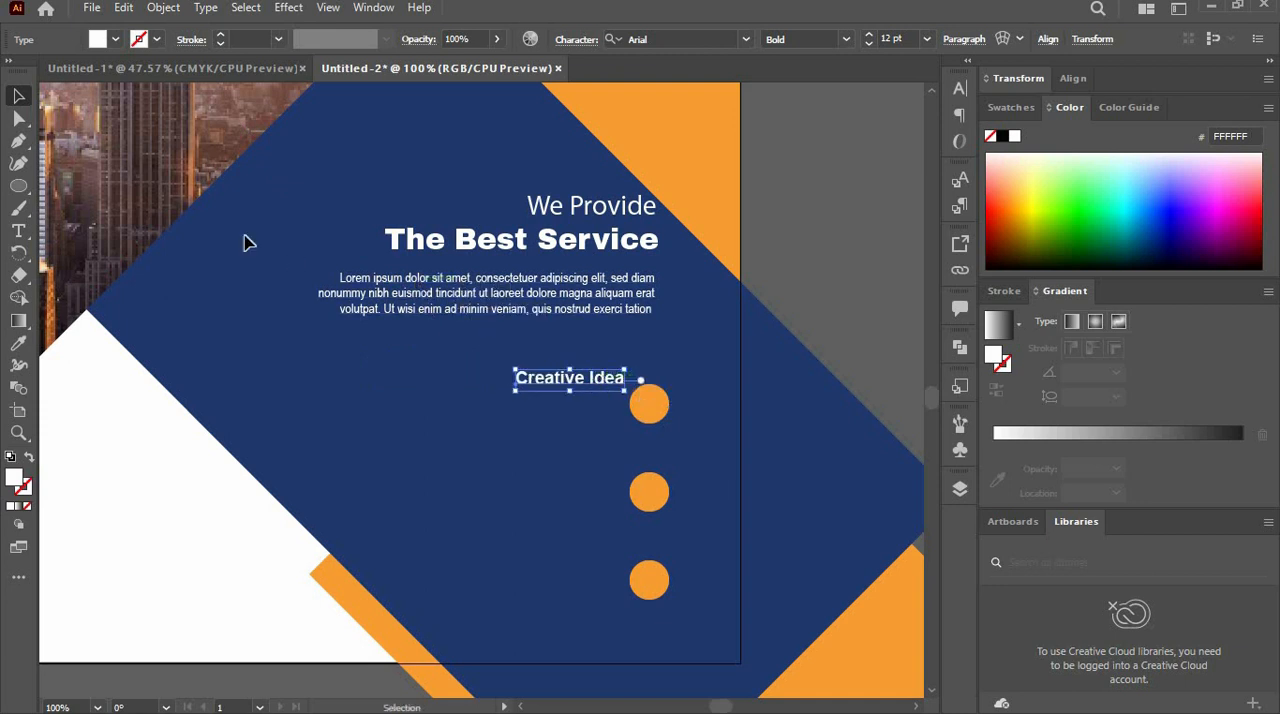
- Copy the white paragraph beneath "Creative Idea", scale it down to about 7.1 pt and cut some words from its second and third lines
click(471, 312)
drag(505, 311, 476, 432)
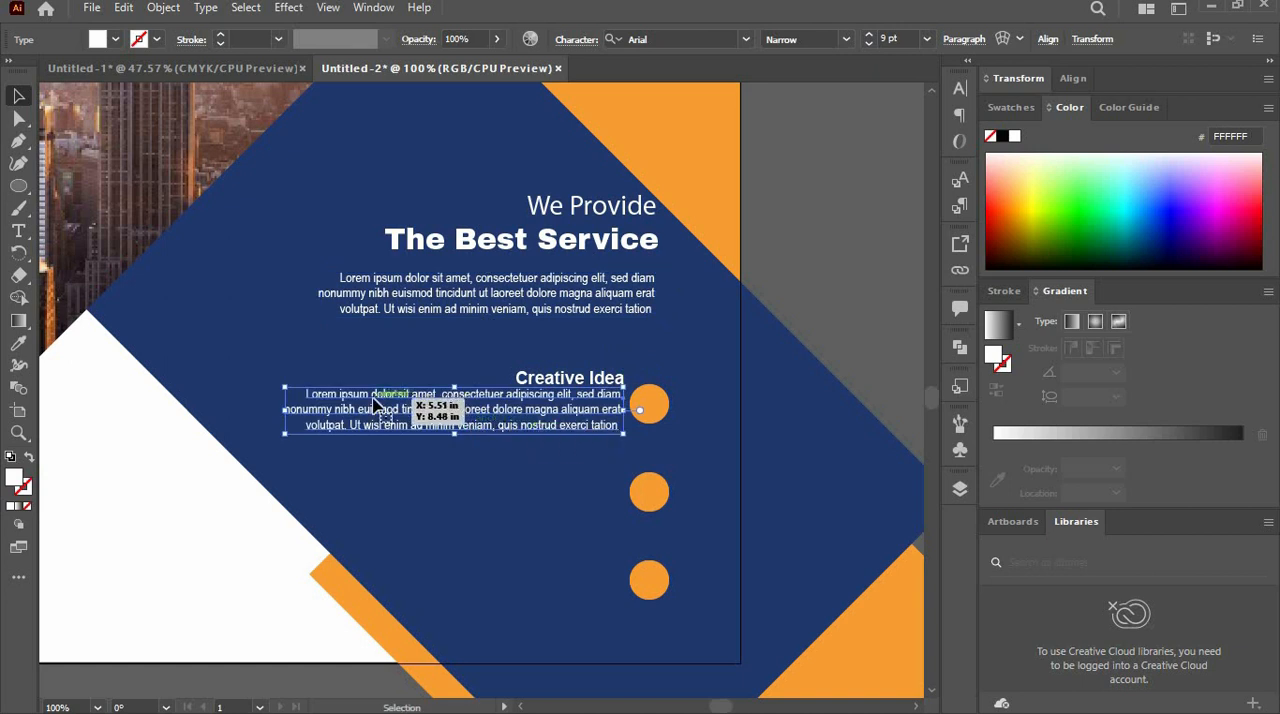
drag(286, 434, 356, 425)
double_click(531, 419)
drag(539, 408, 425, 437)
key(BackSpace)
key(BackSpace)
scroll(522, 420, up, 1)
click(18, 96)
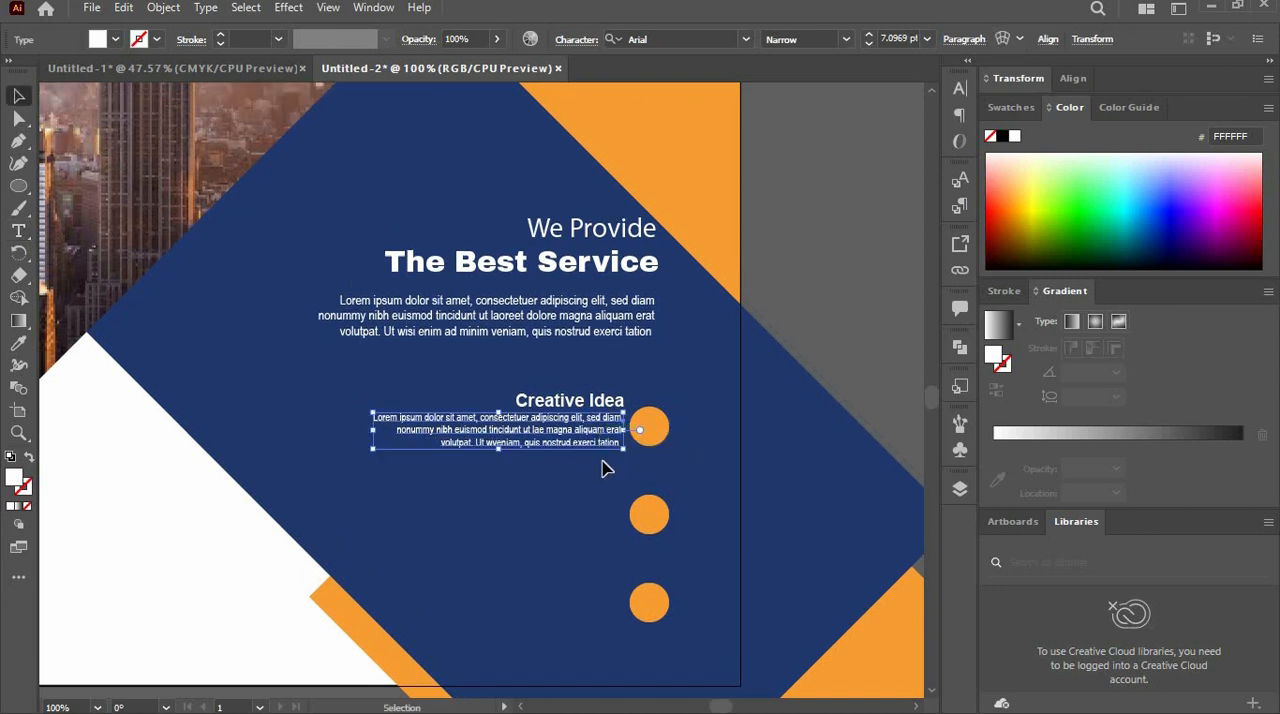
- Duplicate the "Creative Idea" heading and paragraph beside the other two circles, and retitle the middle copy "Digital Marketing", right-aligned with its paragraph
shift+click(559, 402)
drag(559, 402, 588, 613)
double_click(610, 500)
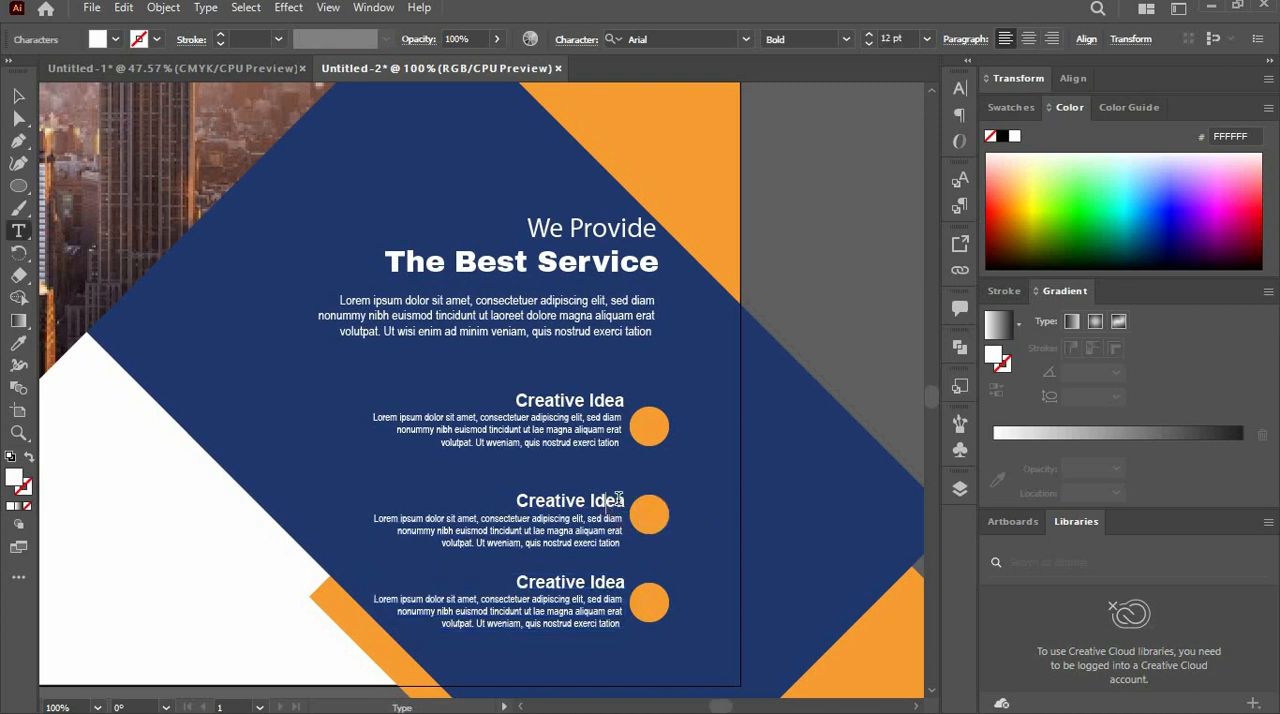
drag(626, 500, 491, 488)
text(Digital Marketing)
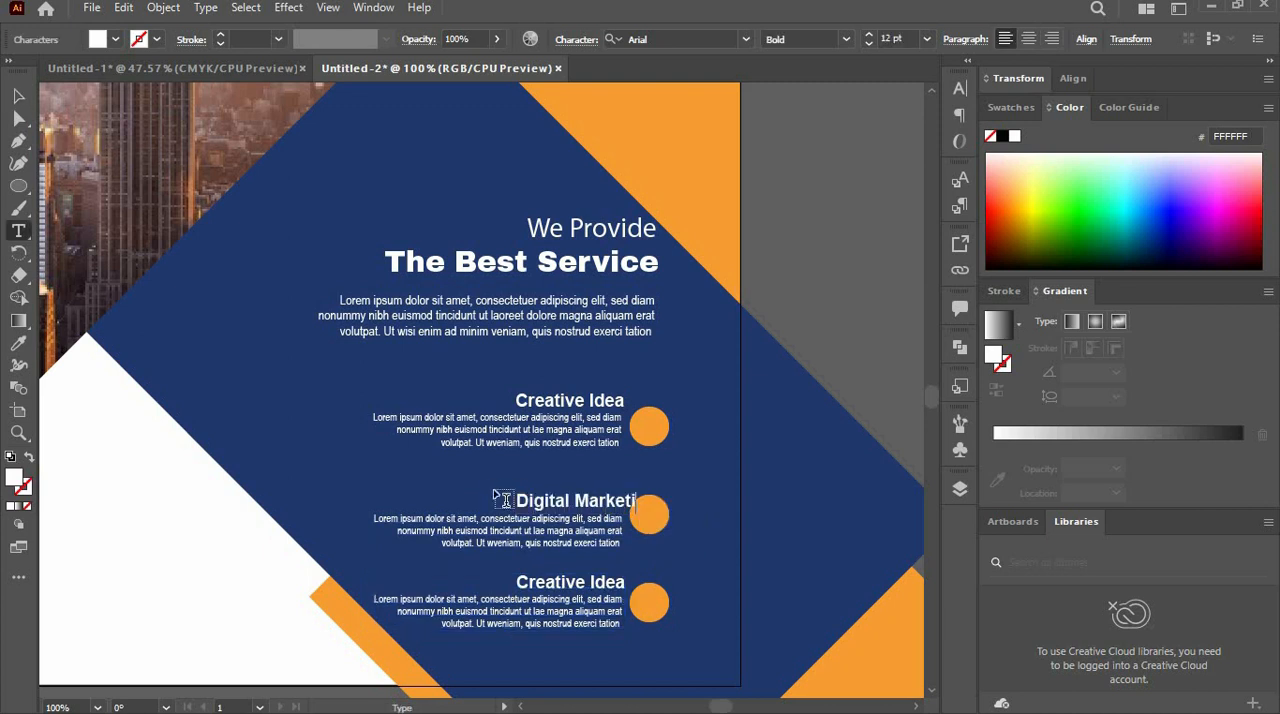
key(Escape)
drag(619, 505, 560, 510)
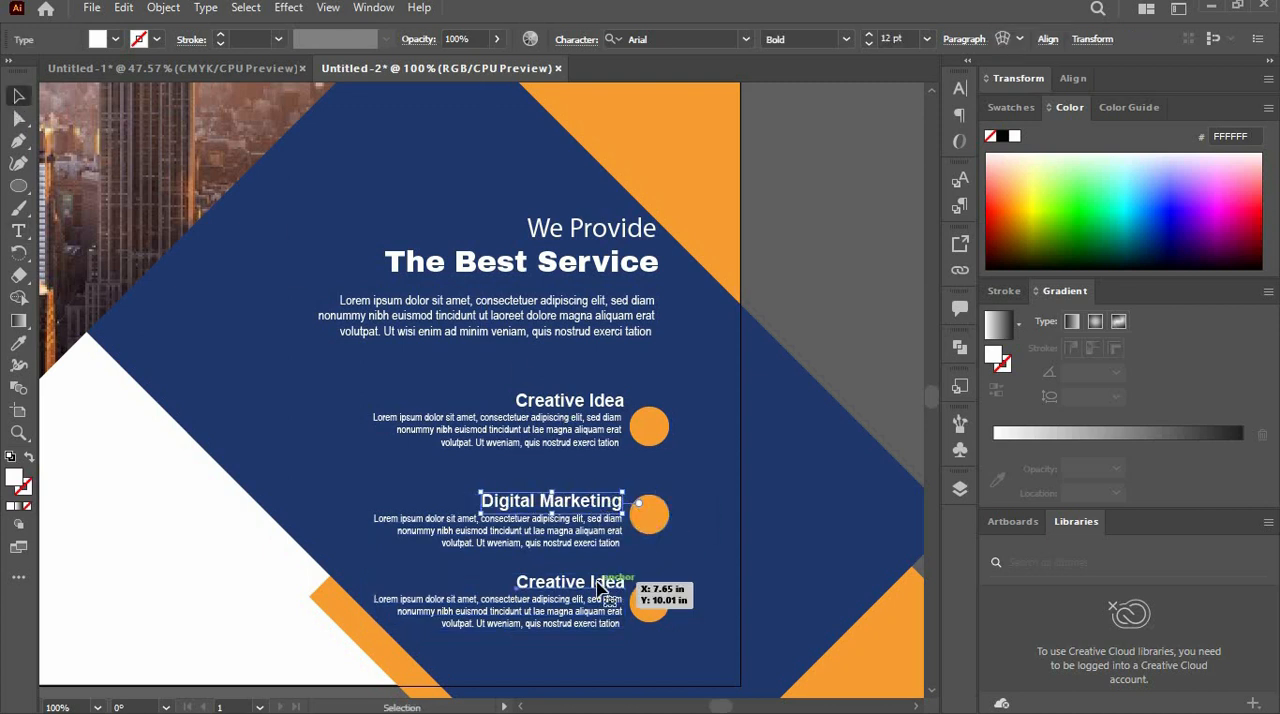
- Retitle the lowest service heading "Business Development" and move it left to line up with its paragraph's right edge
key(t)
drag(626, 582, 482, 576)
text(Business D)
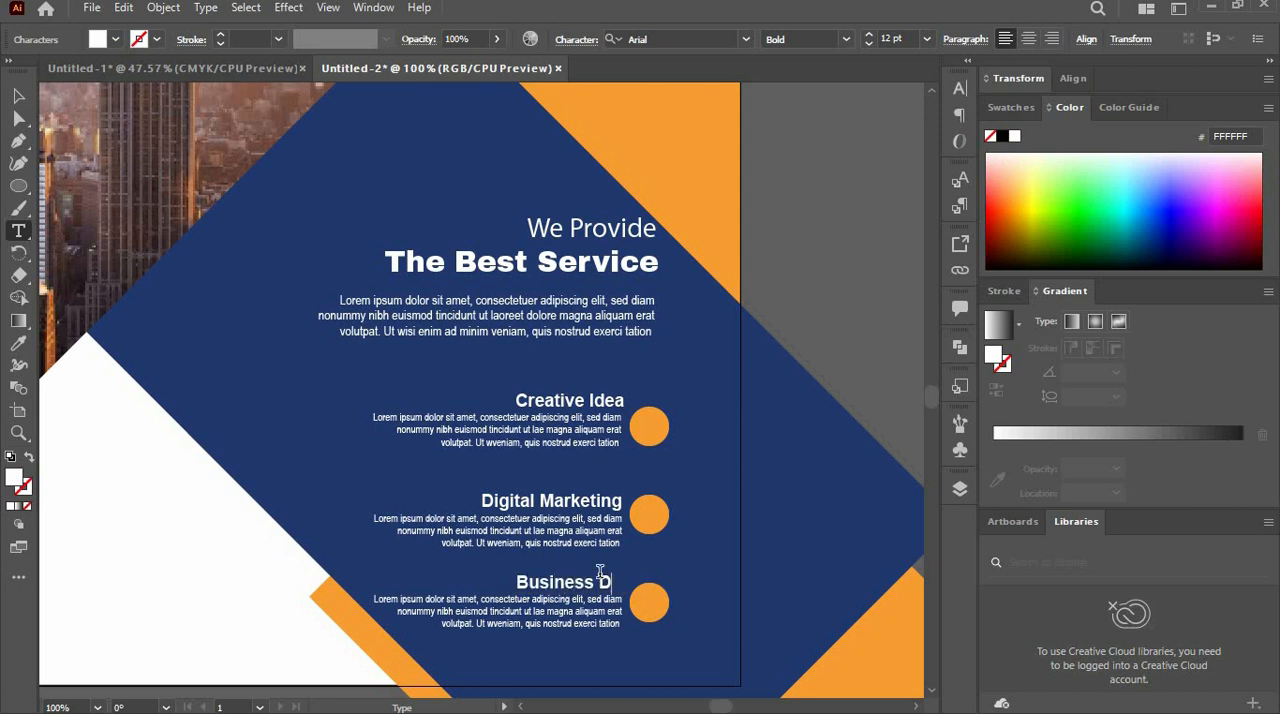
text(evelopme)
click(18, 95)
drag(690, 584, 604, 592)
click(866, 622)
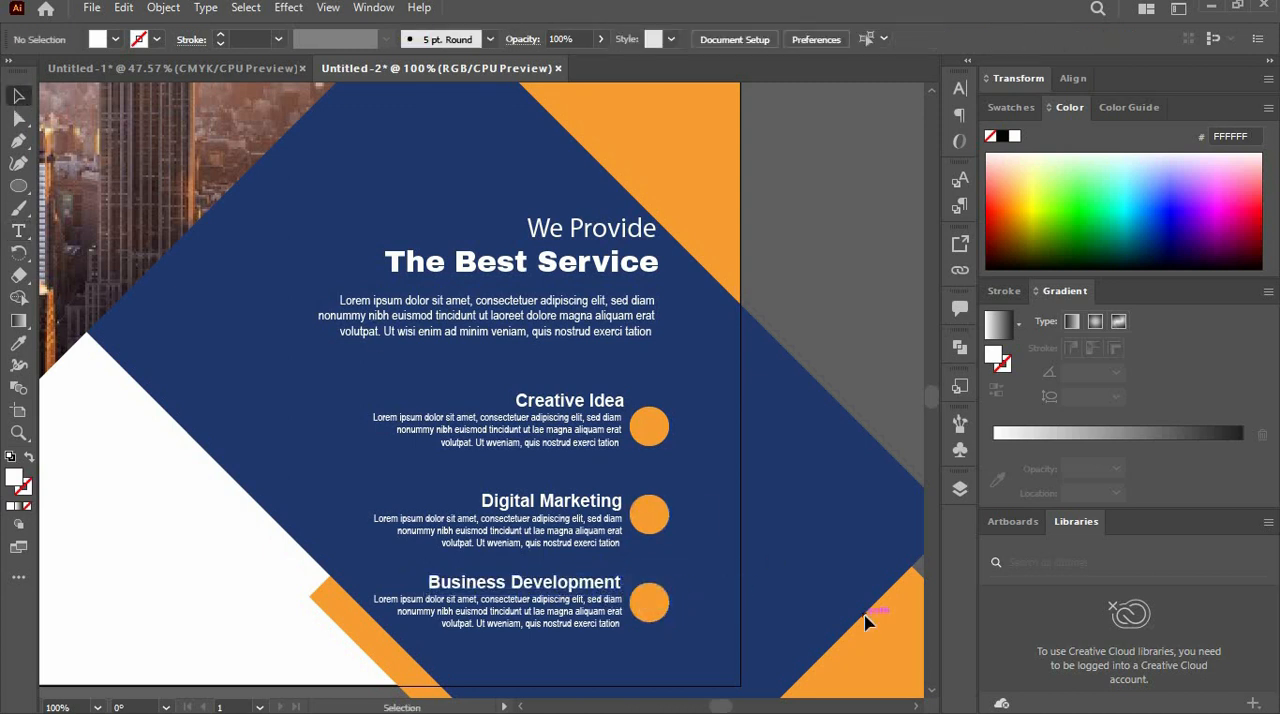
- Add the text "GET IN TOUCH" on the white area below the skyline photo
scroll(931, 697, down, 3)
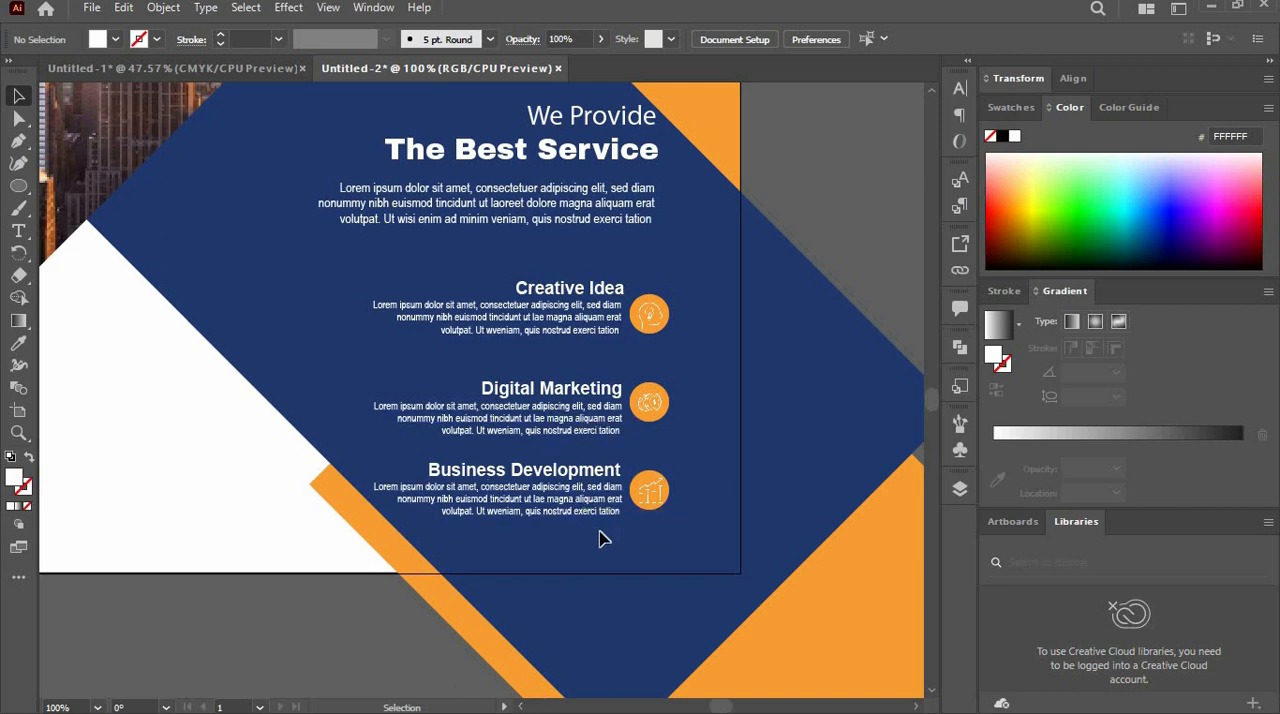
key(ctrl+minus)
key(ctrl+minus)
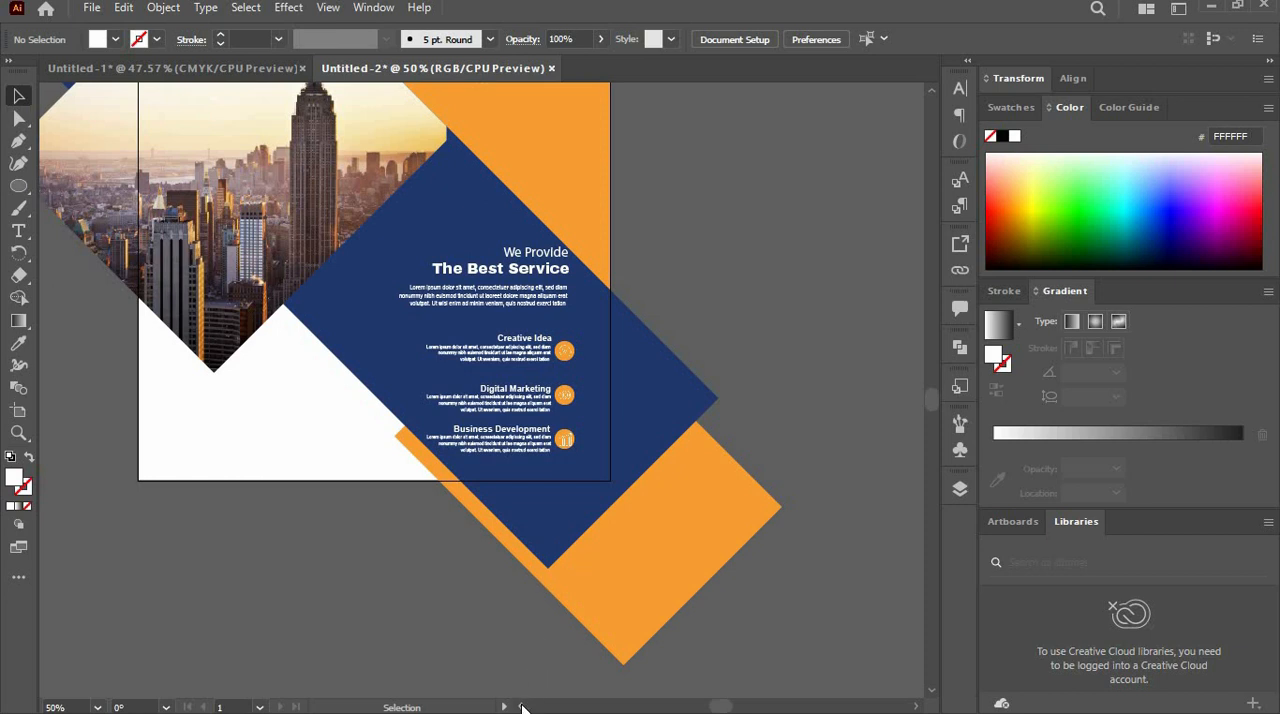
scroll(522, 707, left, 10)
key(t)
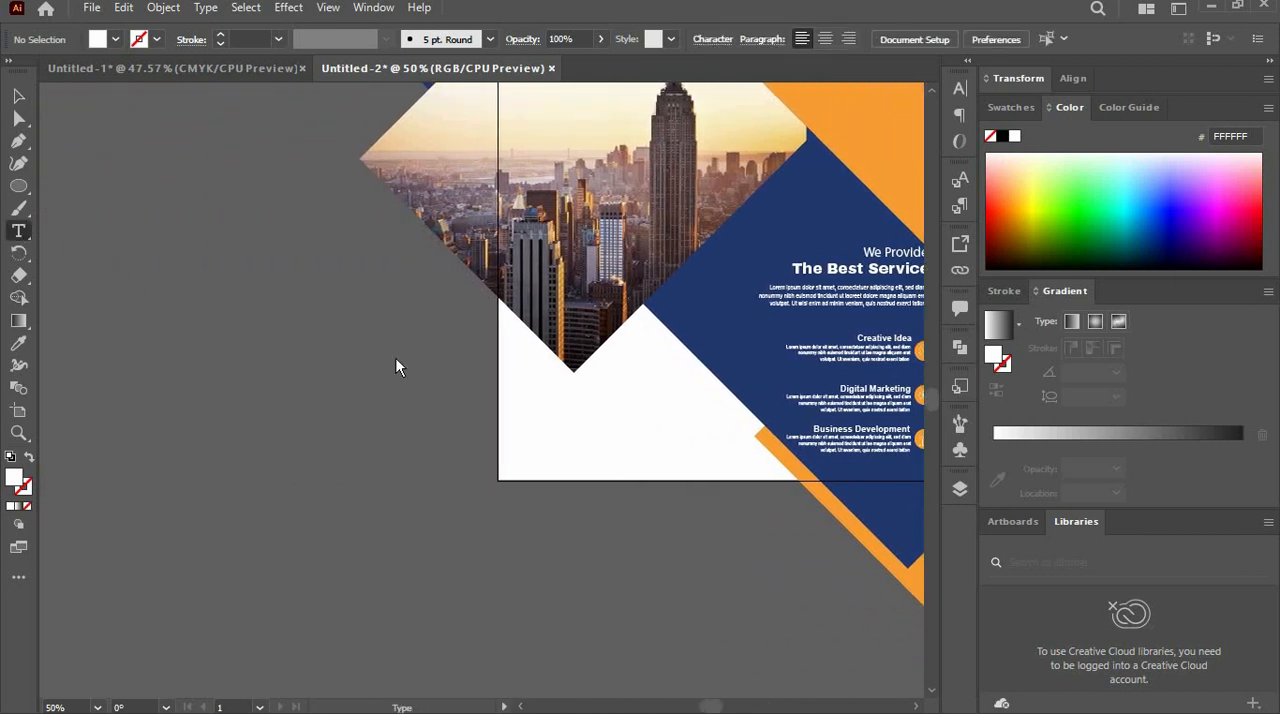
click(531, 410)
key(BackSpace)
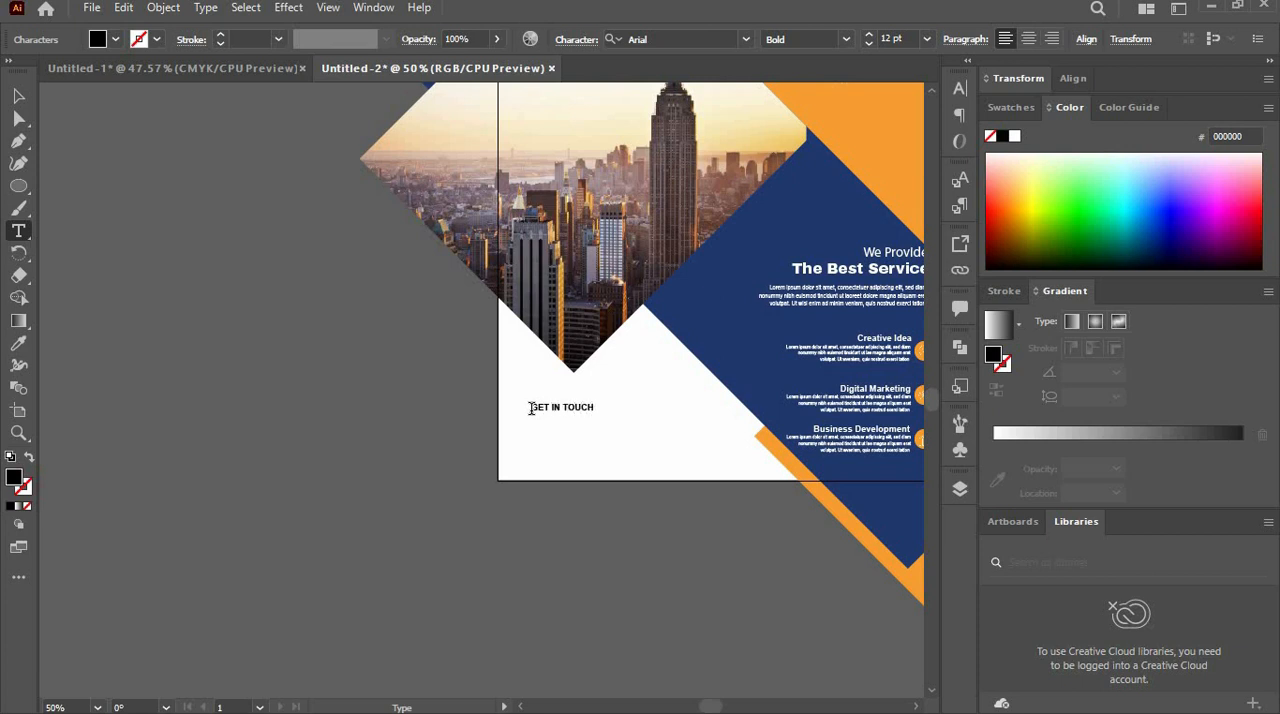
key(Escape)
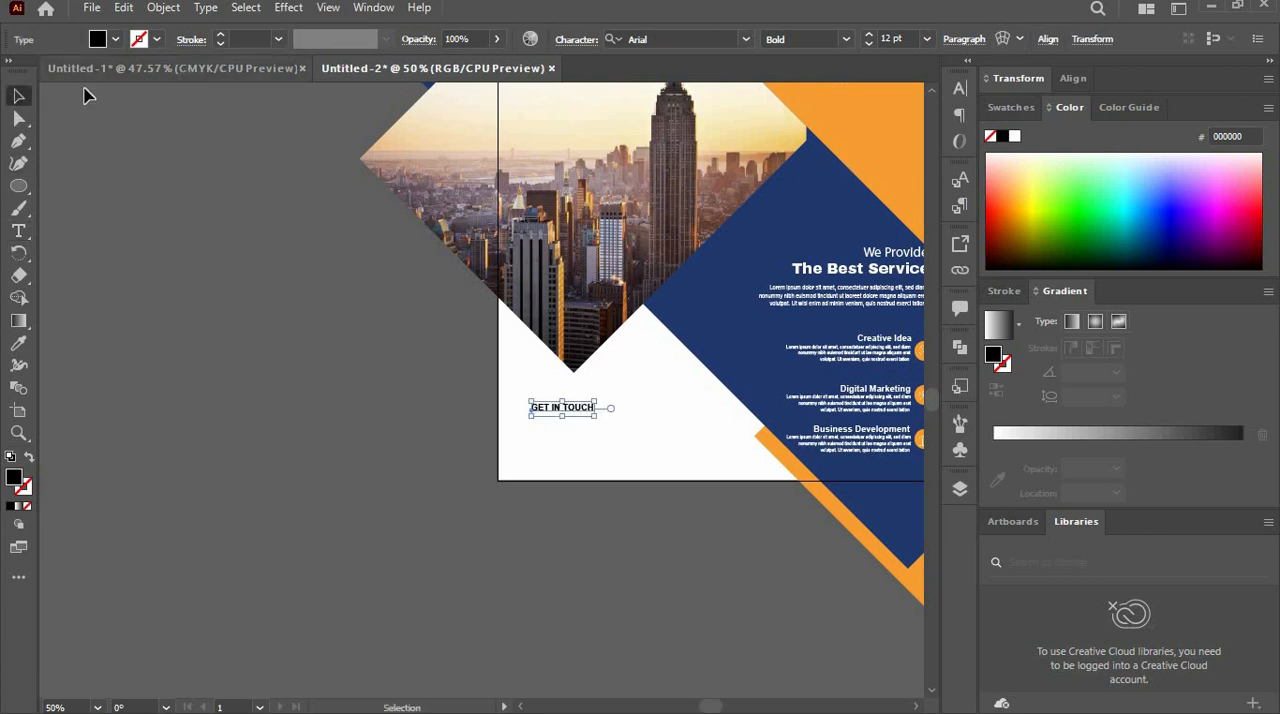
- Style "GET IN TOUCH" in the sampled background orange and Archivo Black, enlarged to about 14.7 pt and moved slightly up and right
click(18, 342)
click(893, 111)
key(v)
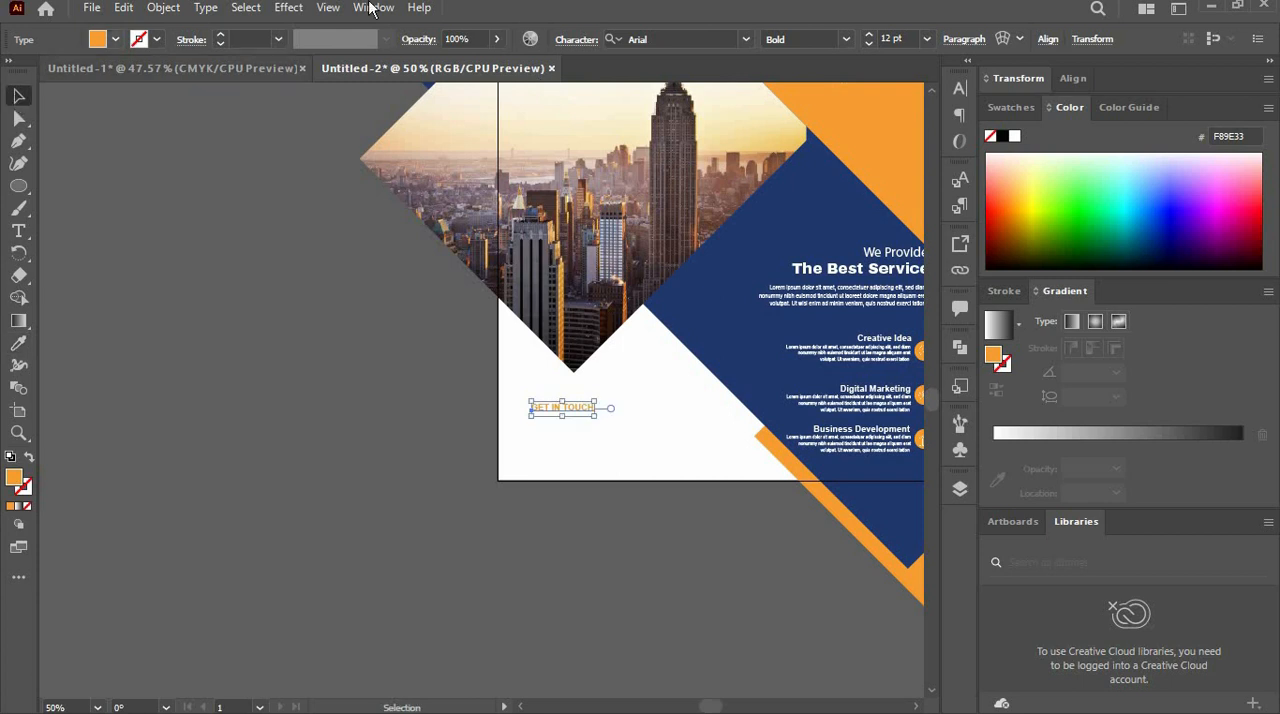
click(745, 39)
click(737, 160)
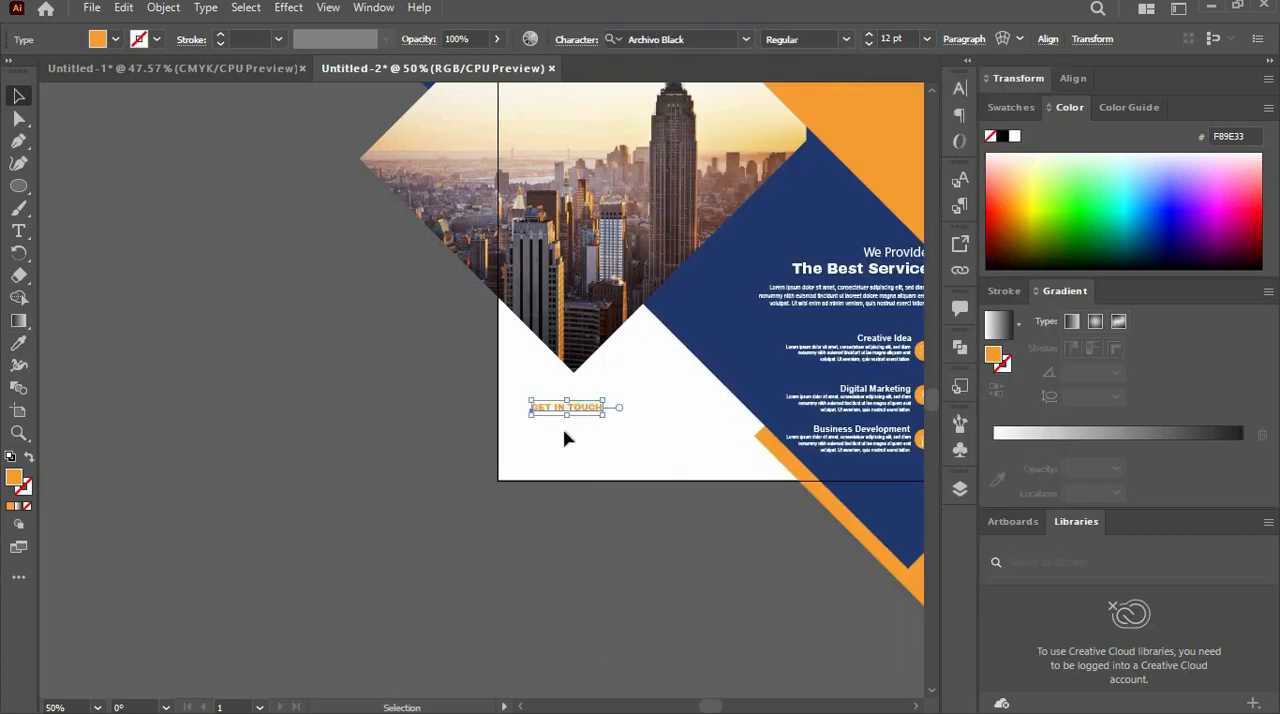
key(ctrl+1)
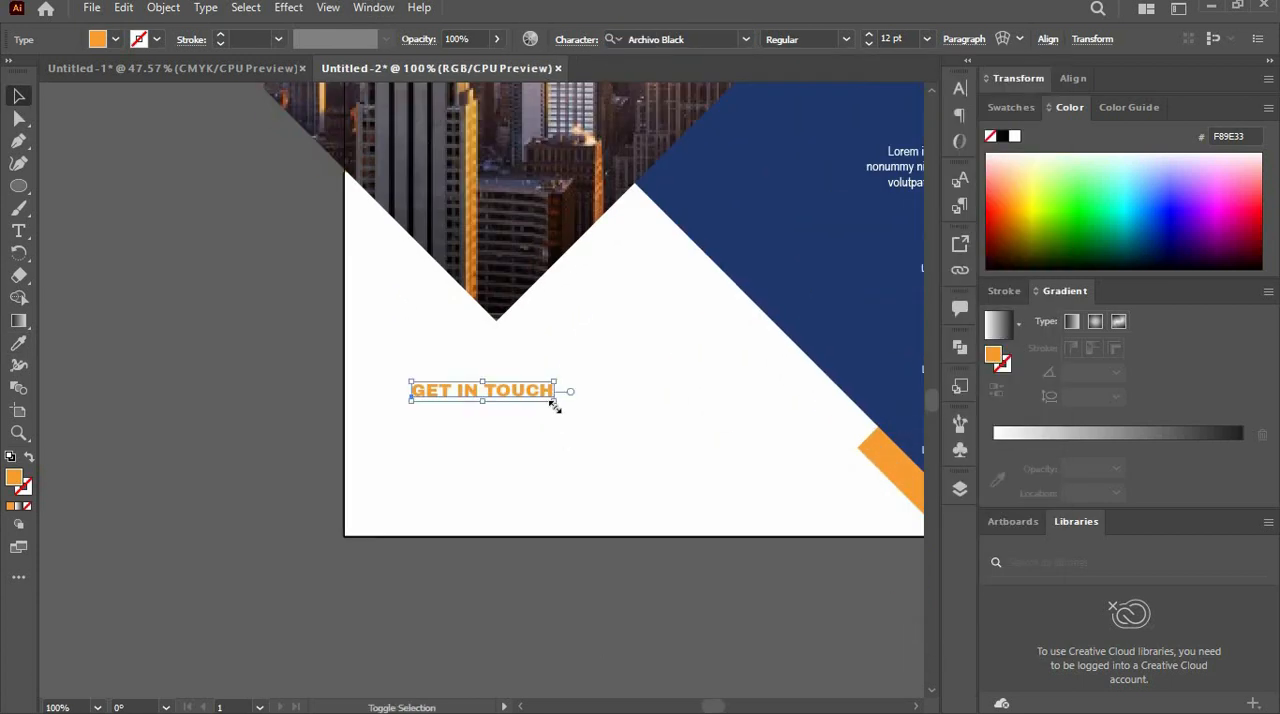
drag(560, 411, 584, 366)
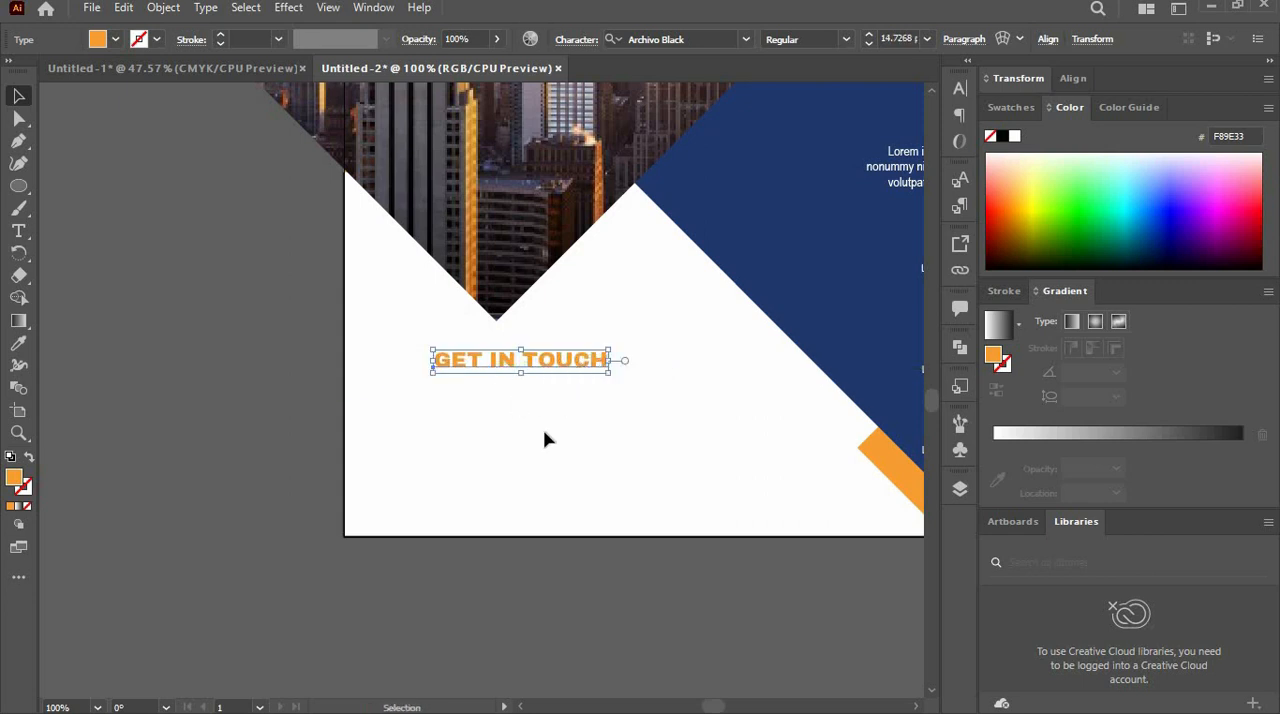
- Place the globe-with-cursor and Home symbols from the Web Icons library below the "GET IN TOUCH" heading
click(953, 455)
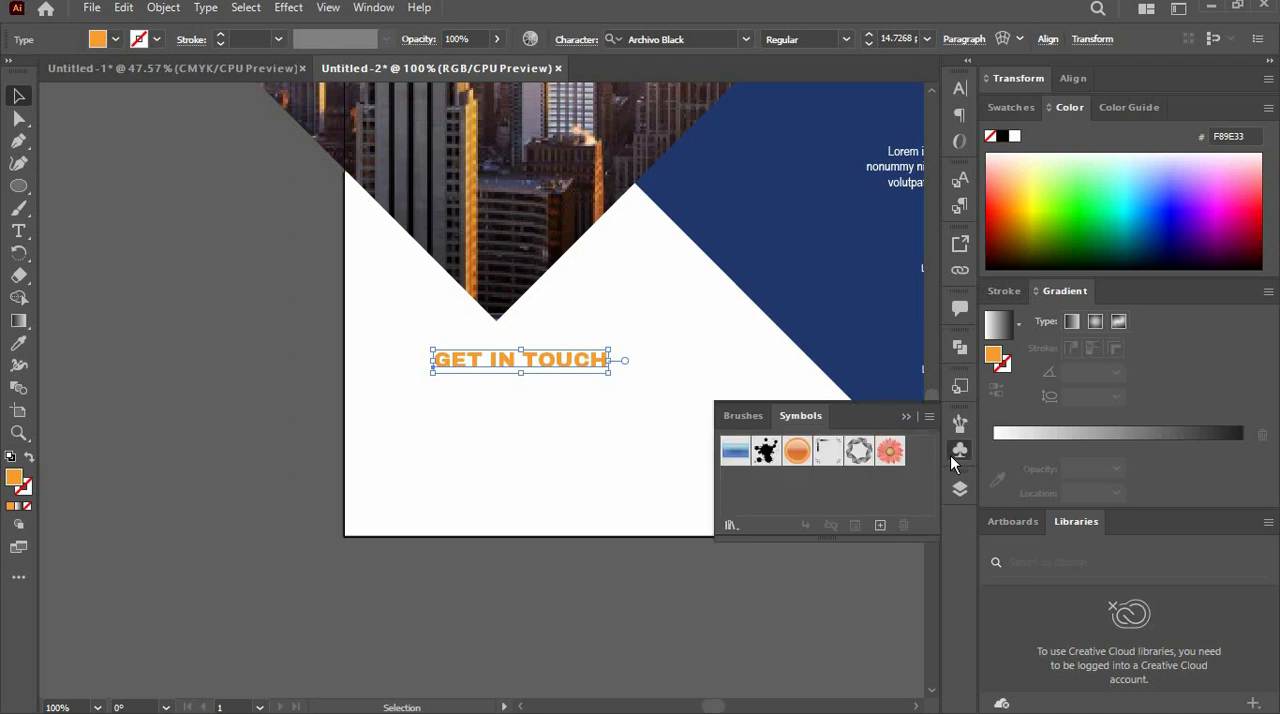
click(731, 524)
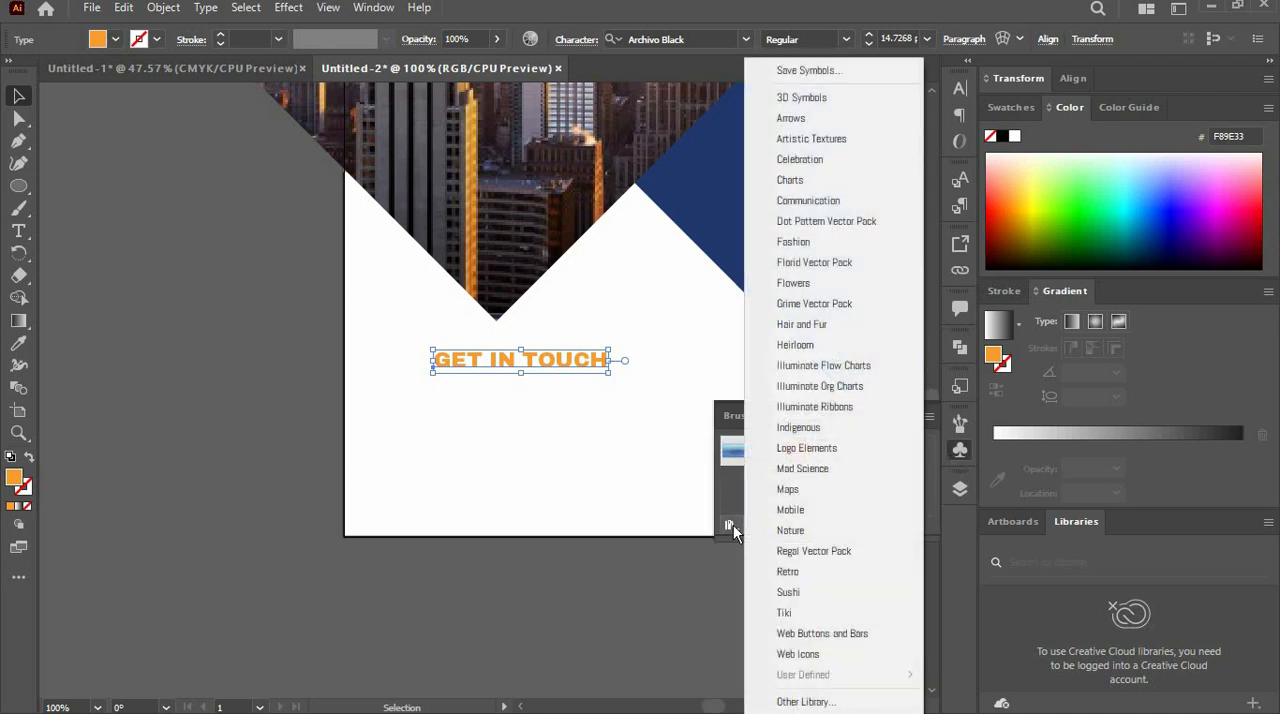
click(811, 657)
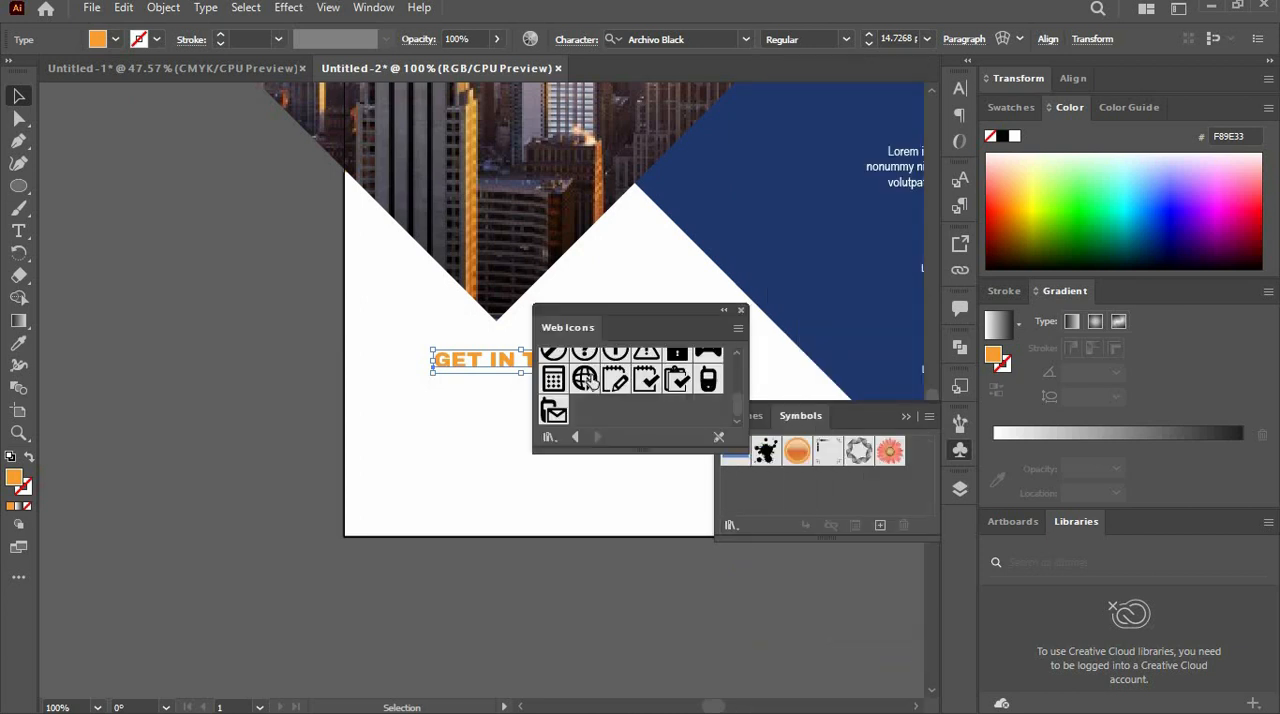
drag(590, 383, 445, 443)
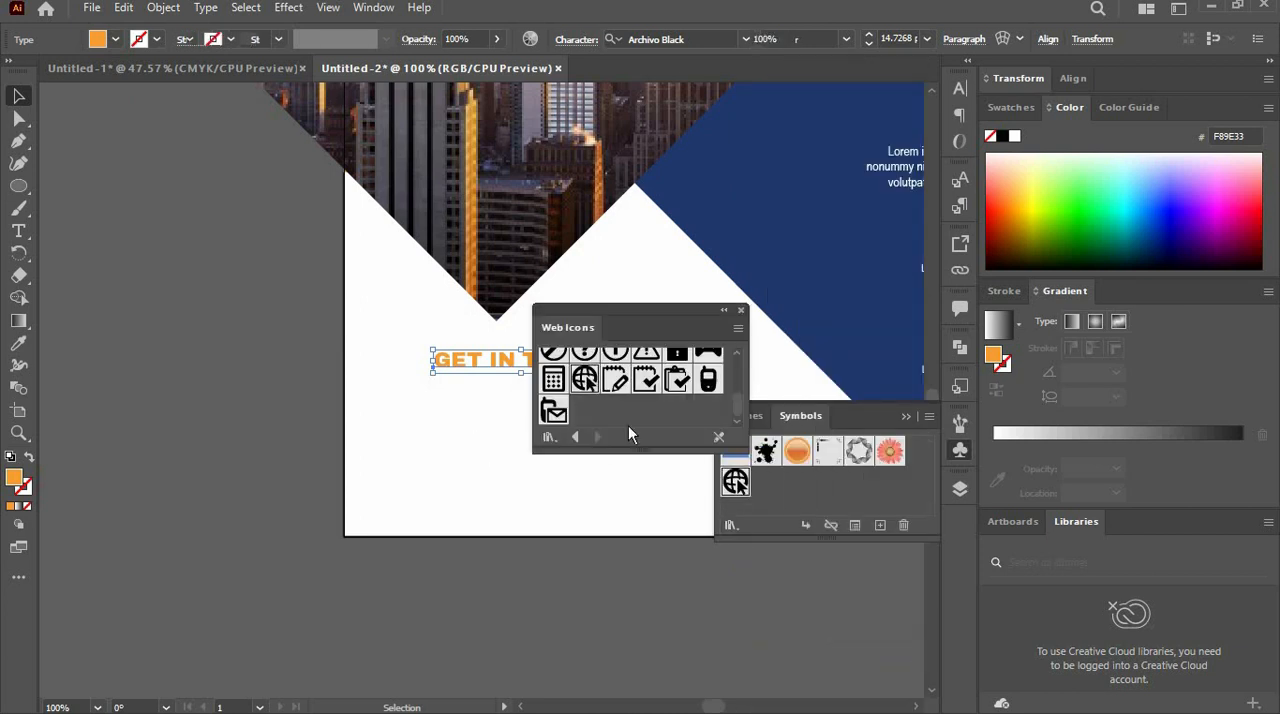
drag(741, 404, 734, 368)
drag(547, 398, 522, 553)
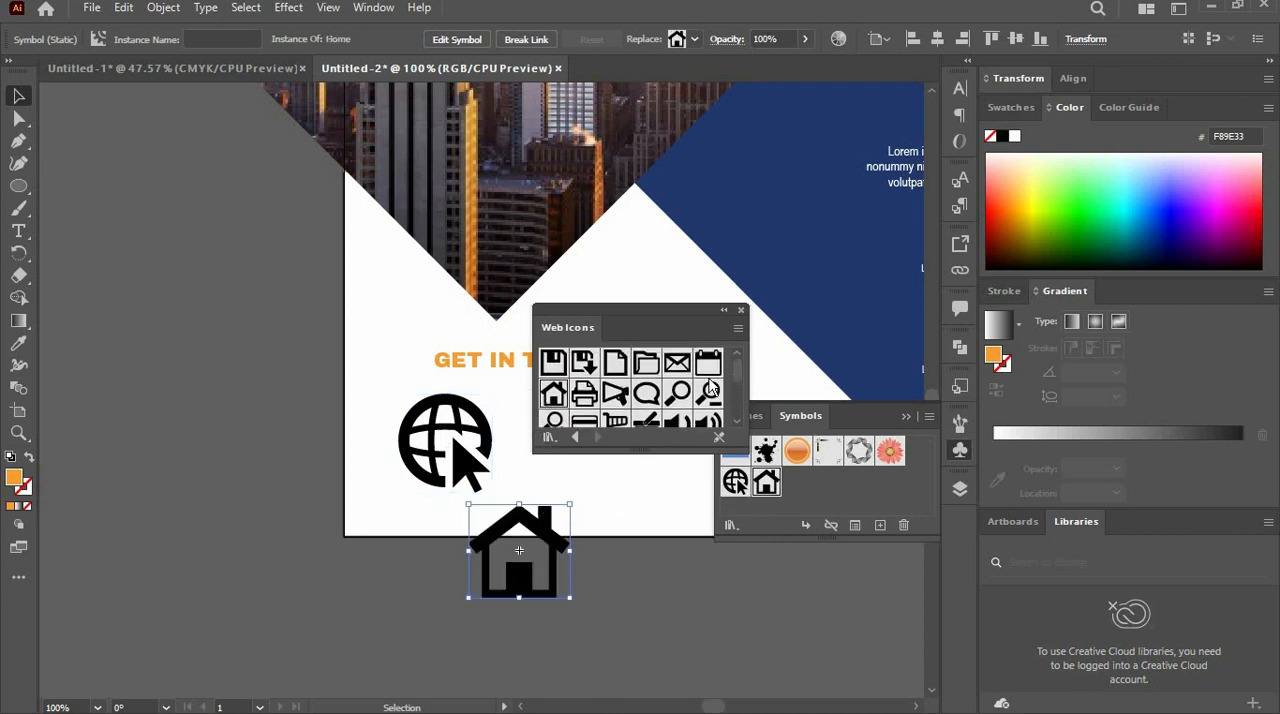
click(741, 310)
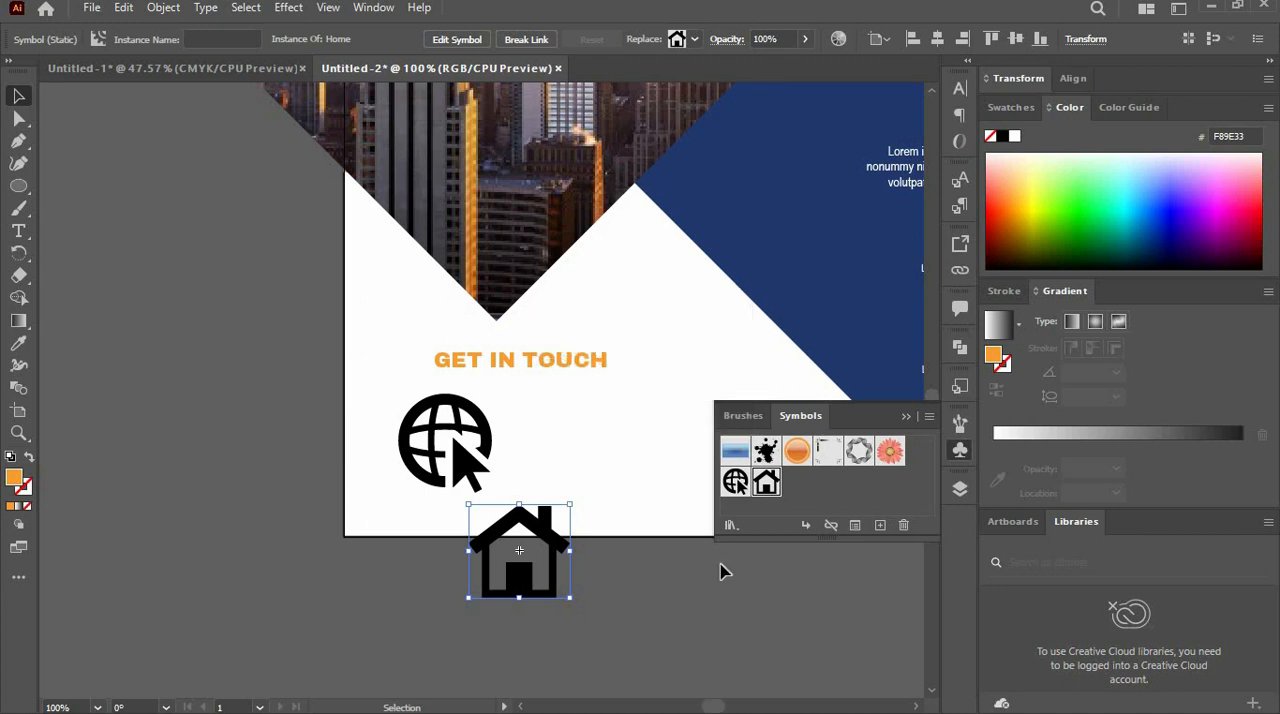
- Place the Telephone symbol from the Maps library just left of the "GET IN TOUCH" heading
click(729, 528)
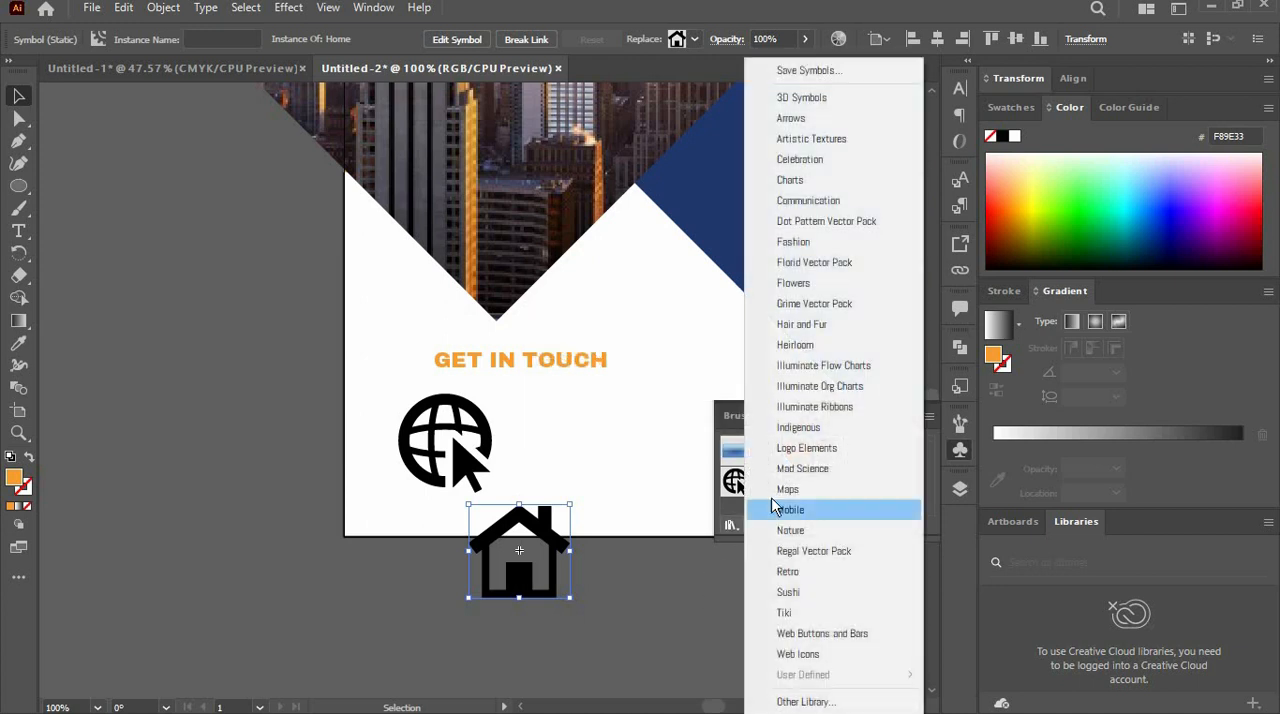
click(786, 489)
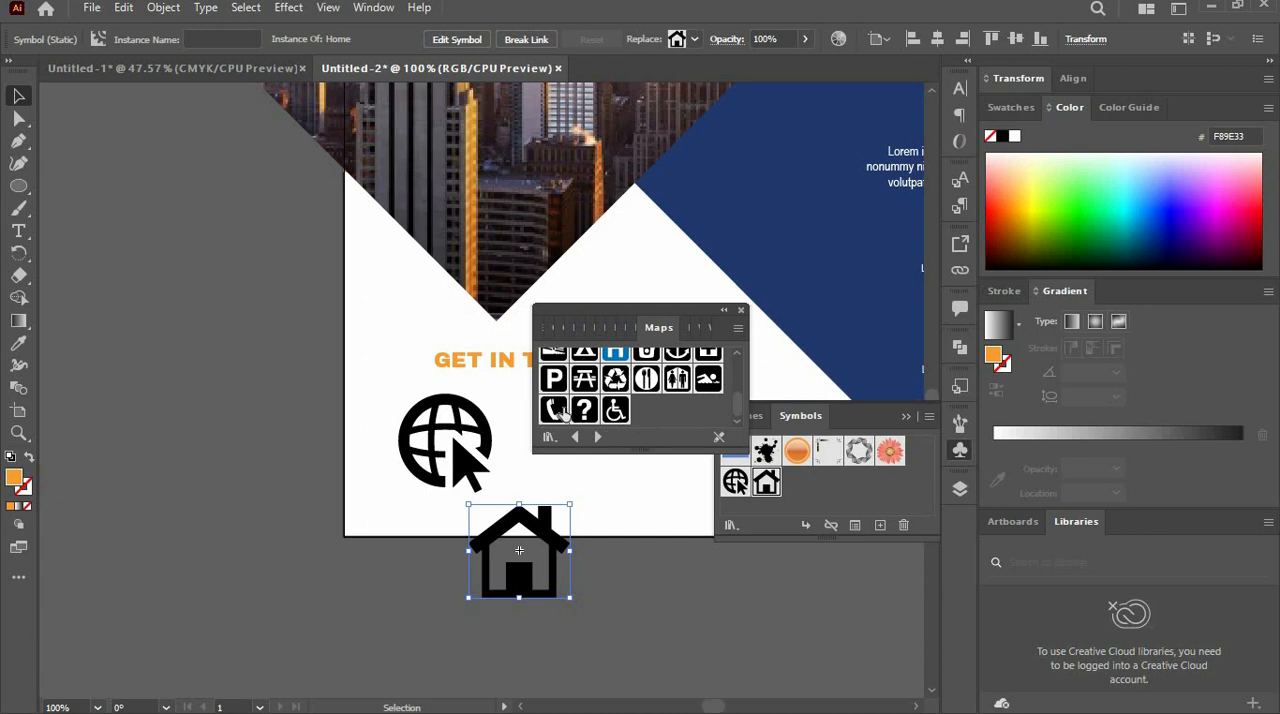
drag(556, 409, 402, 358)
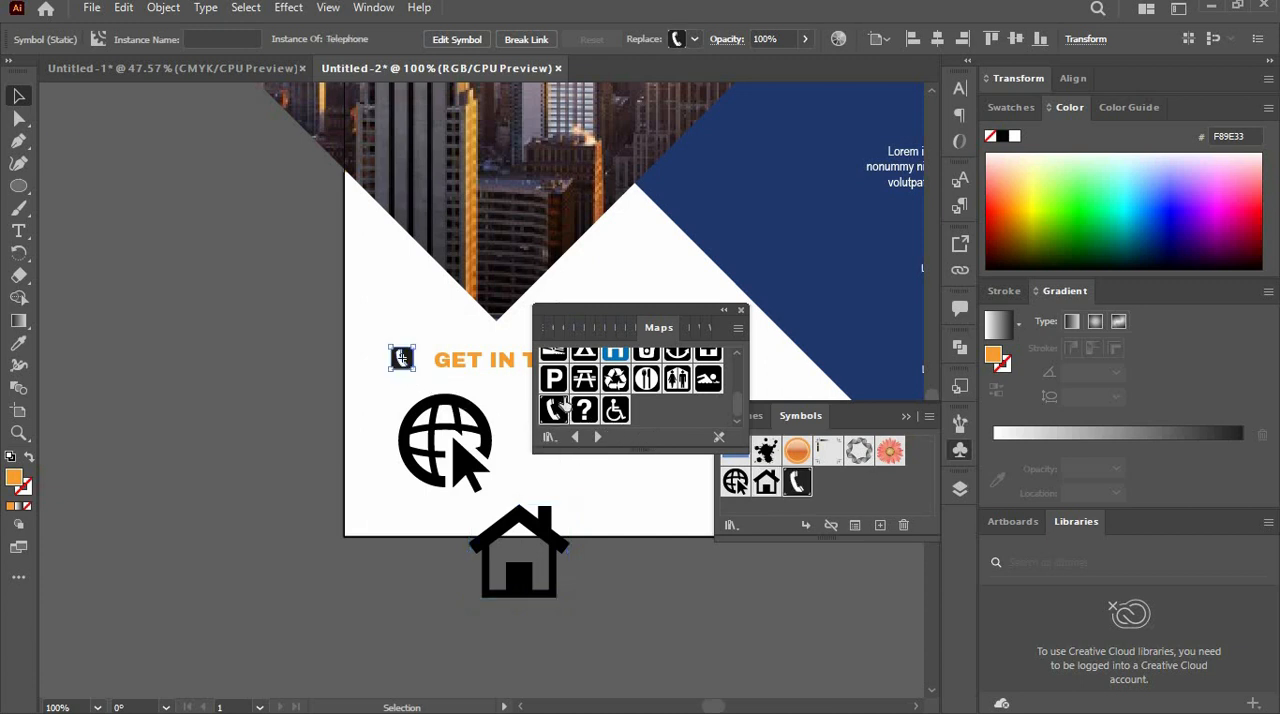
click(741, 313)
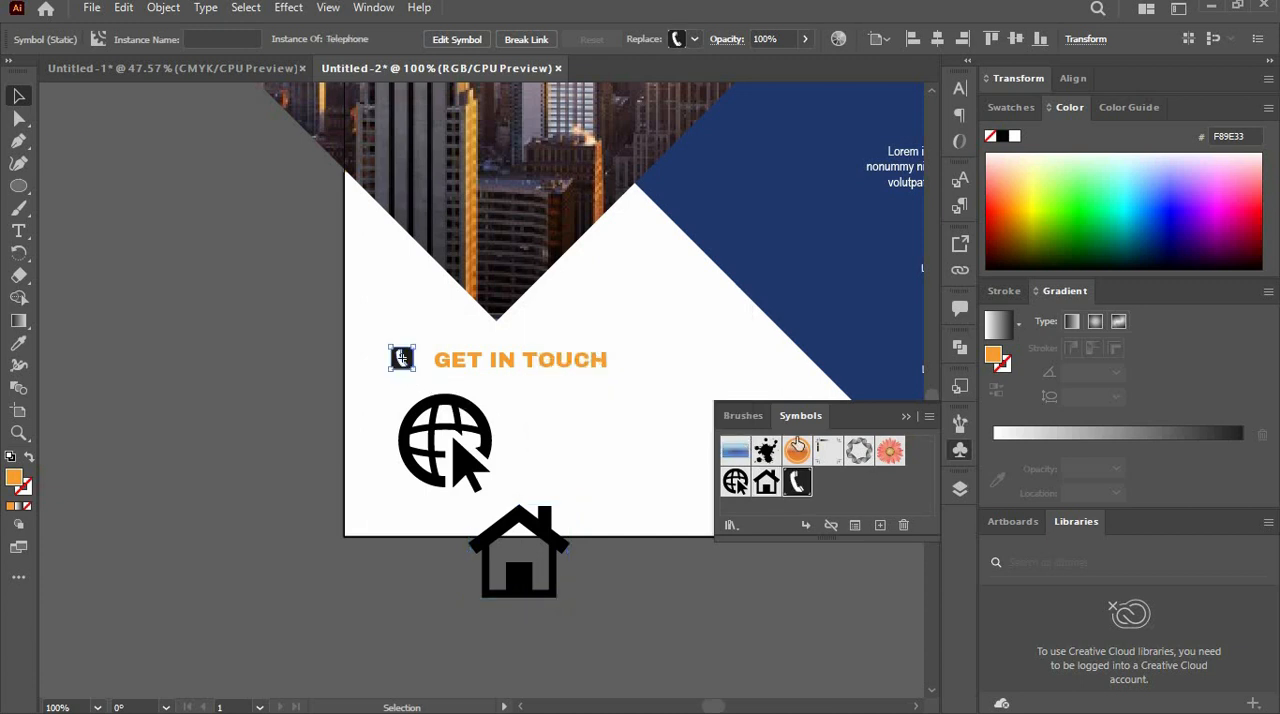
click(906, 419)
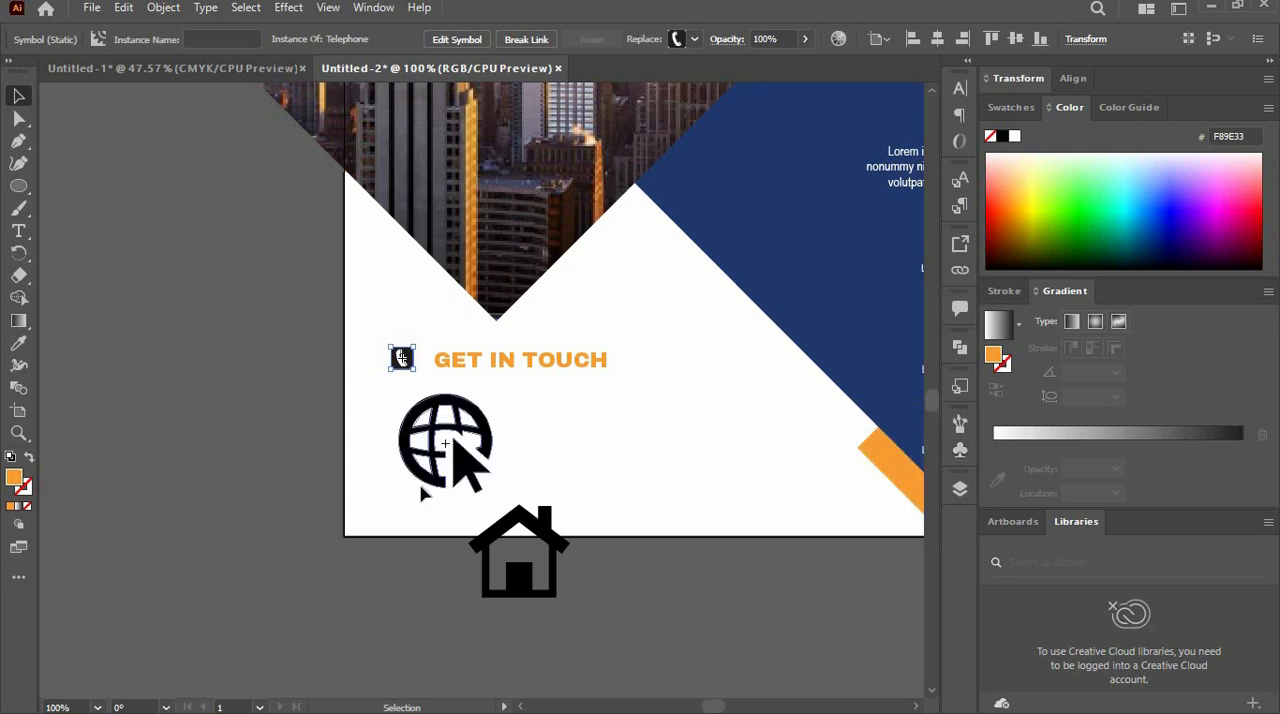
- Shrink the Telephone and globe symbols and stack them beneath the "GET IN TOUCH" heading, Telephone first
drag(470, 468, 414, 580)
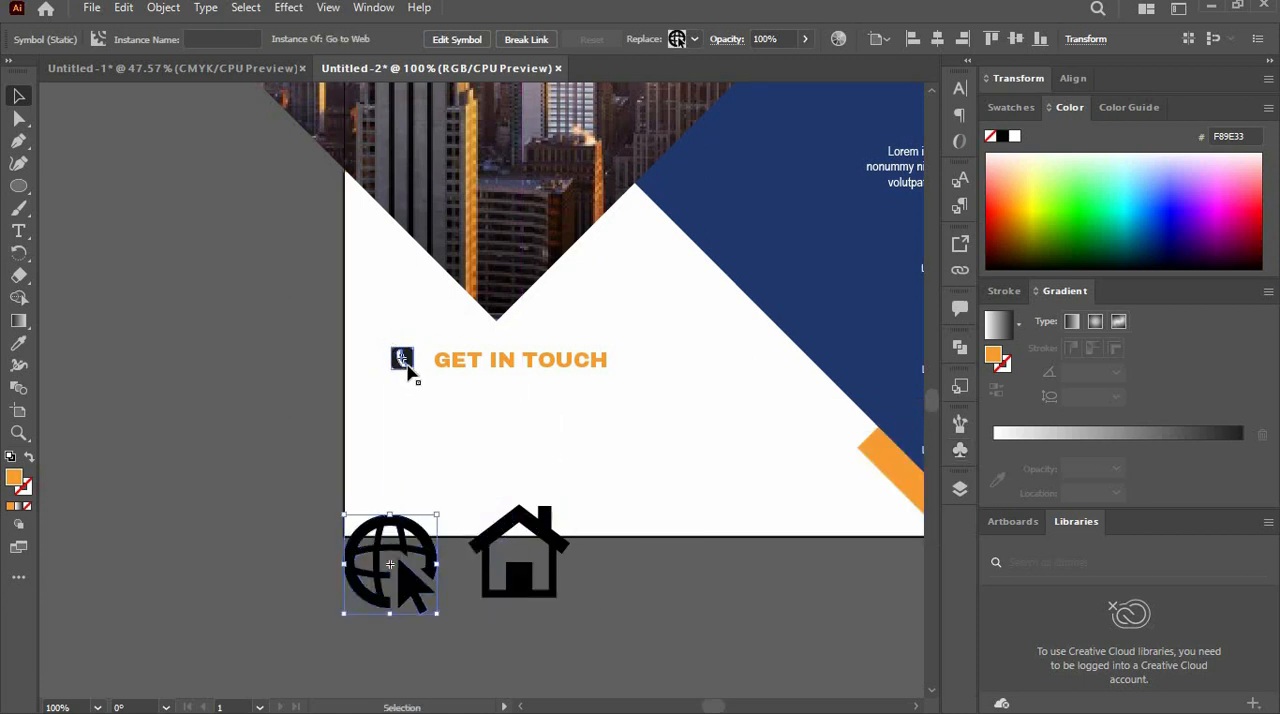
drag(410, 368, 519, 413)
drag(402, 583, 522, 497)
drag(557, 427, 532, 462)
drag(518, 485, 518, 463)
- Shrink the Home symbol to about the globe's size and place it directly below the globe
click(530, 570)
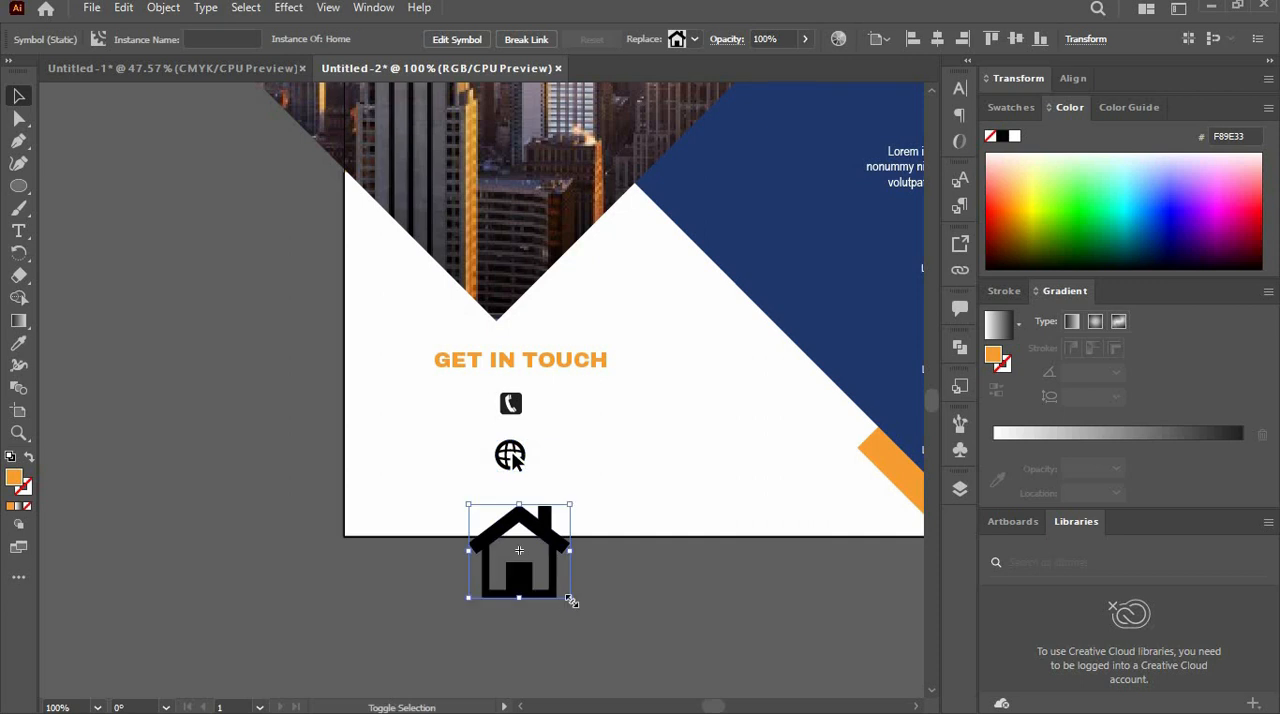
drag(570, 599, 536, 567)
key(ctrl+equal)
key(ctrl+equal)
drag(478, 402, 461, 285)
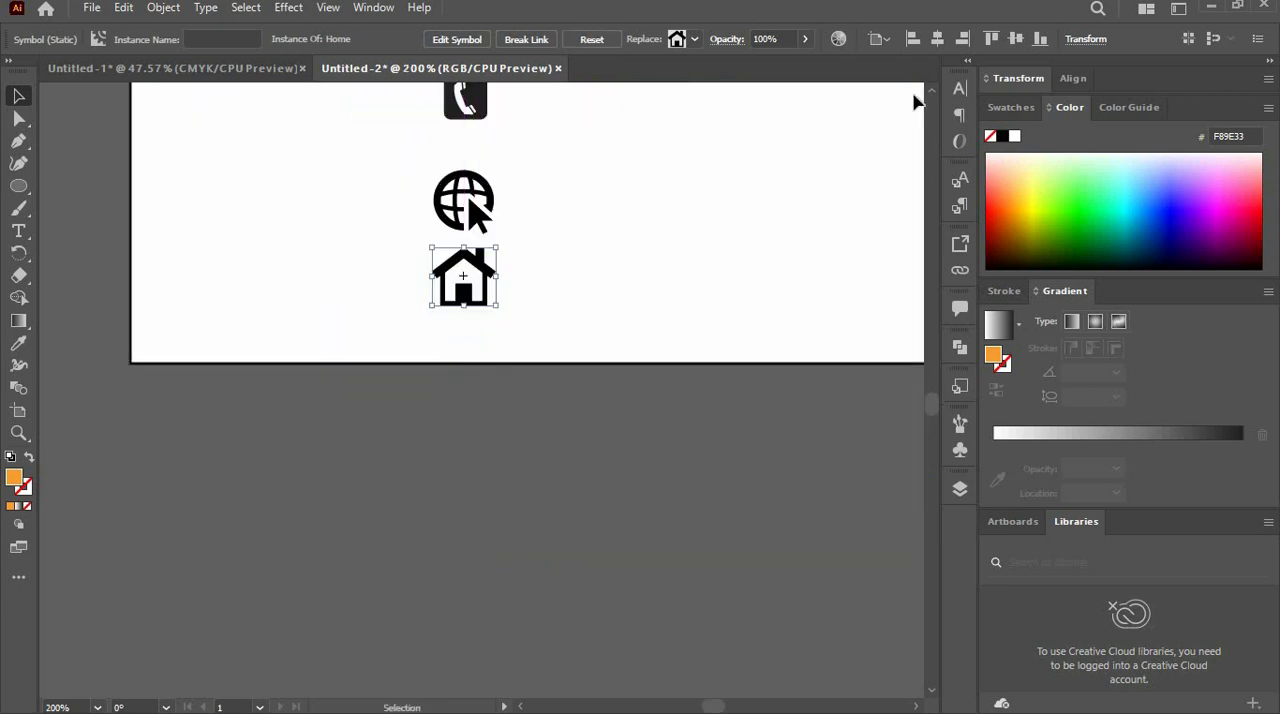
- Scale the contact icons down further and space all three evenly in a column beneath "GET IN TOUCH"
scroll(760, 170, up, 4)
drag(607, 234, 609, 208)
drag(468, 330, 484, 311)
drag(482, 440, 499, 398)
drag(463, 528, 483, 447)
click(597, 415)
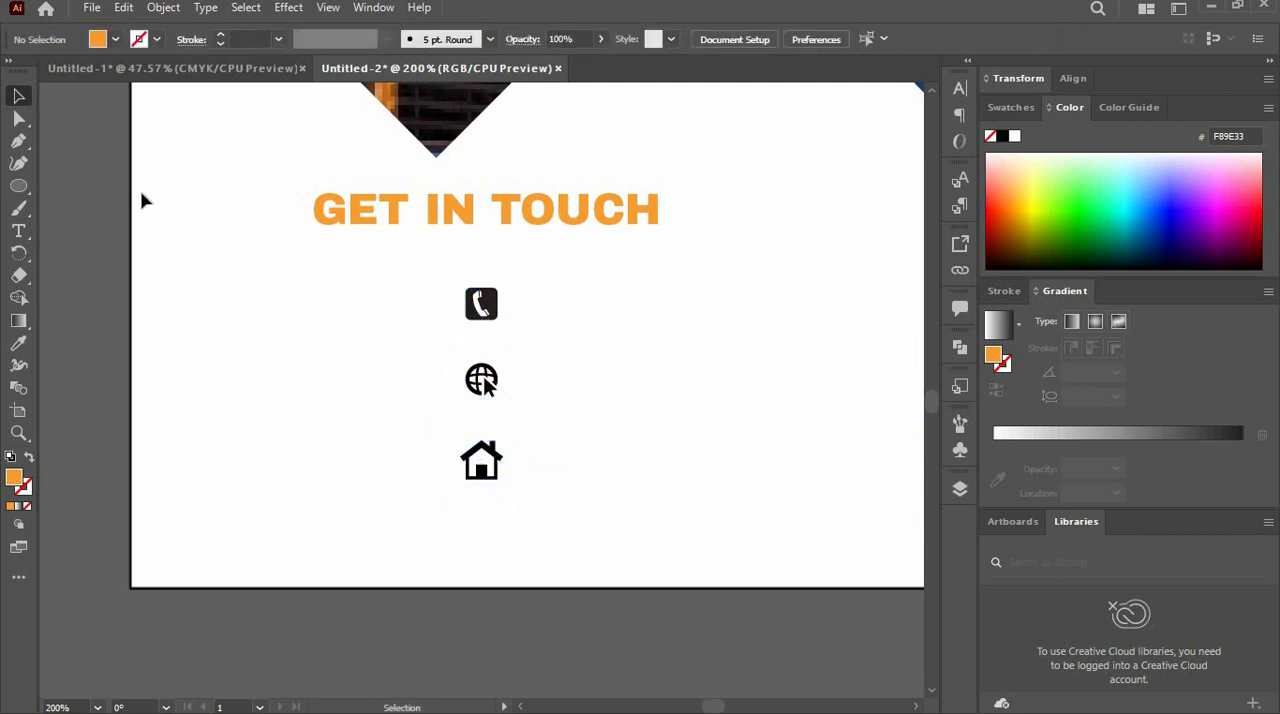
- Add the contact phone number as 12 pt Arimo text to the right of the telephone icon
click(19, 231)
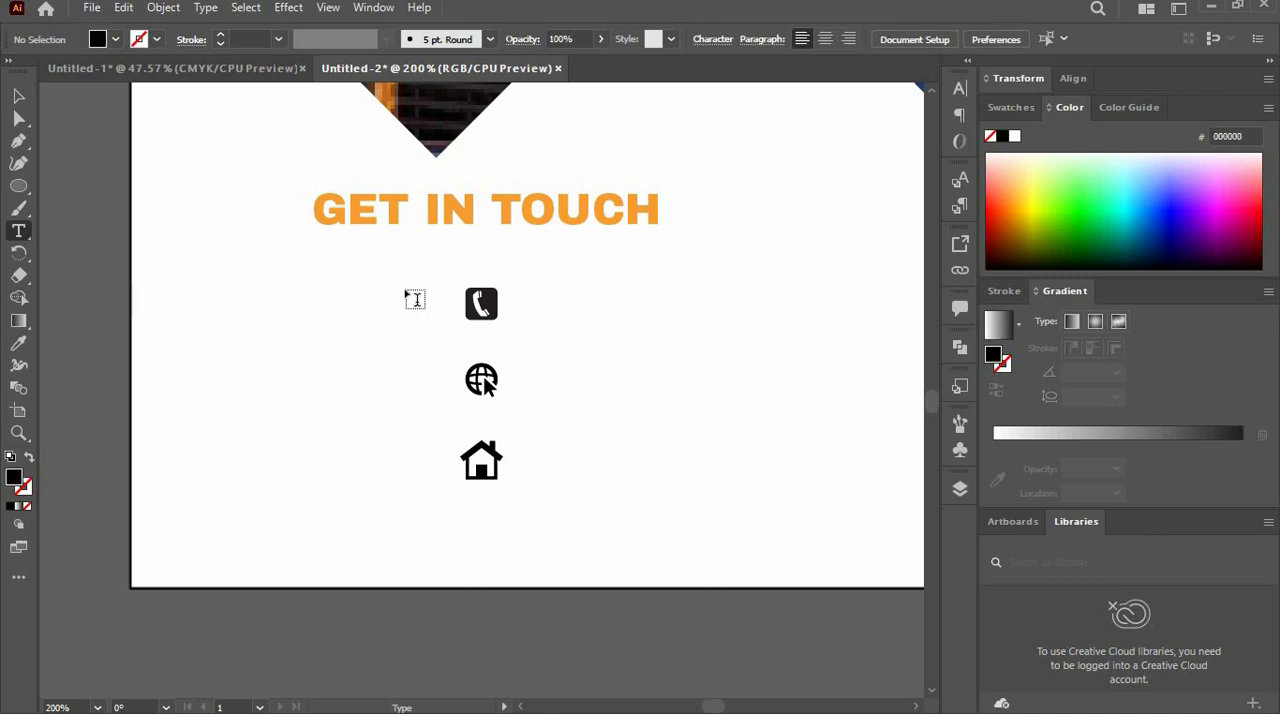
click(537, 303)
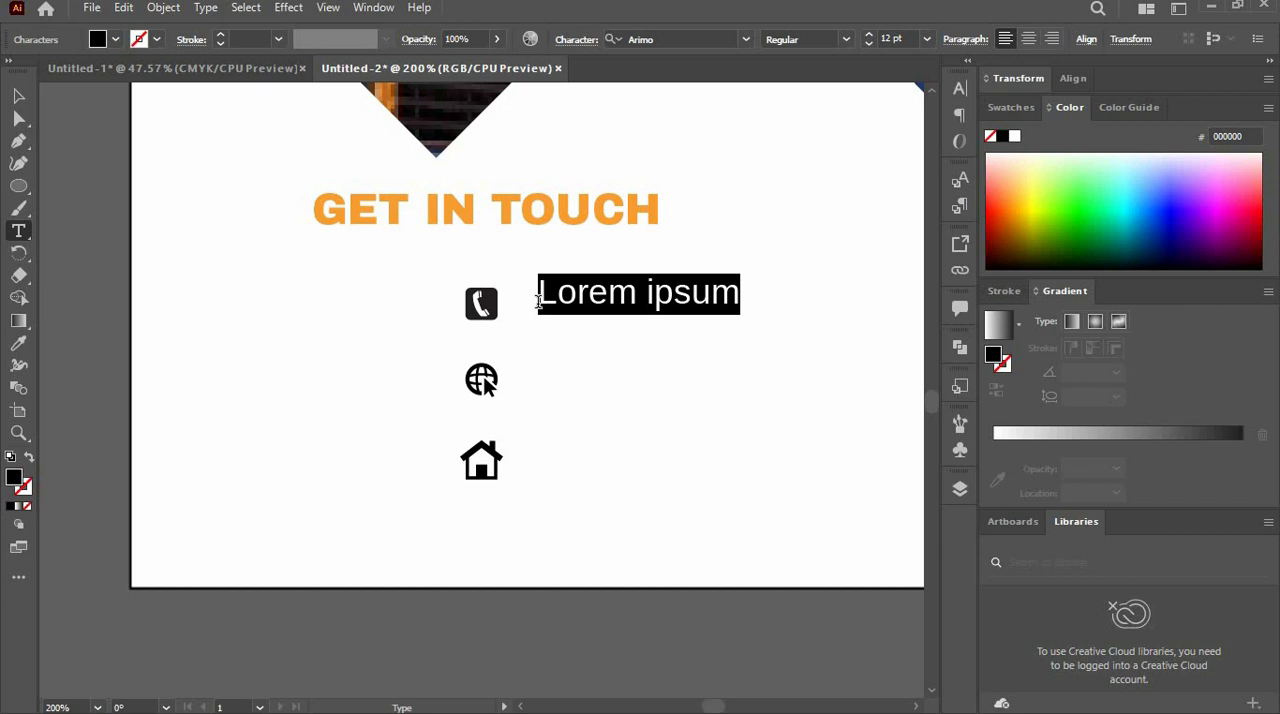
key(BackSpace)
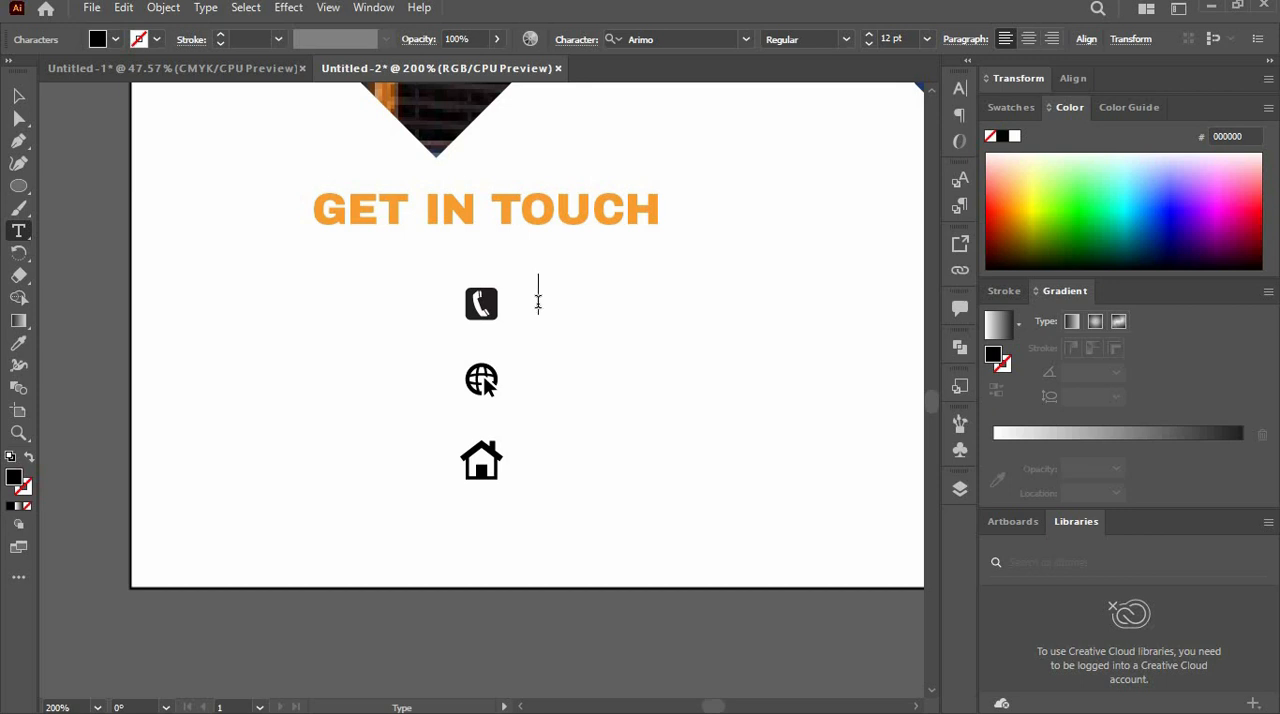
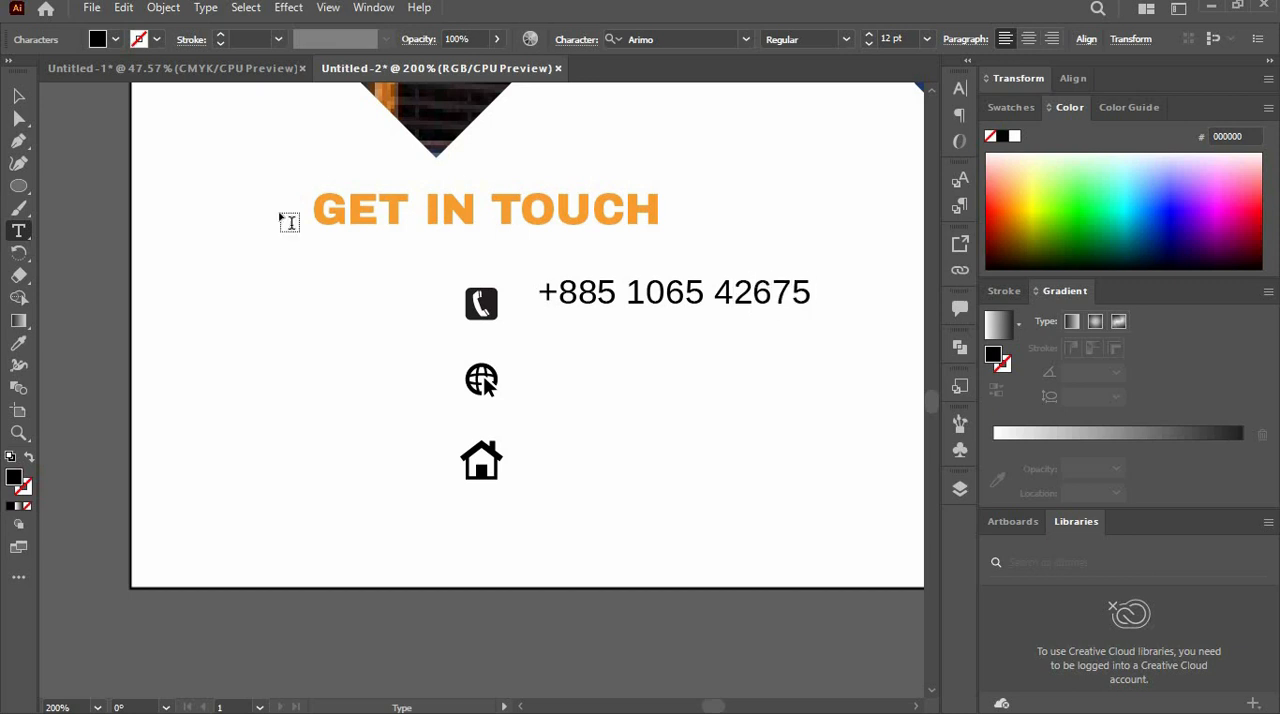
click(25, 96)
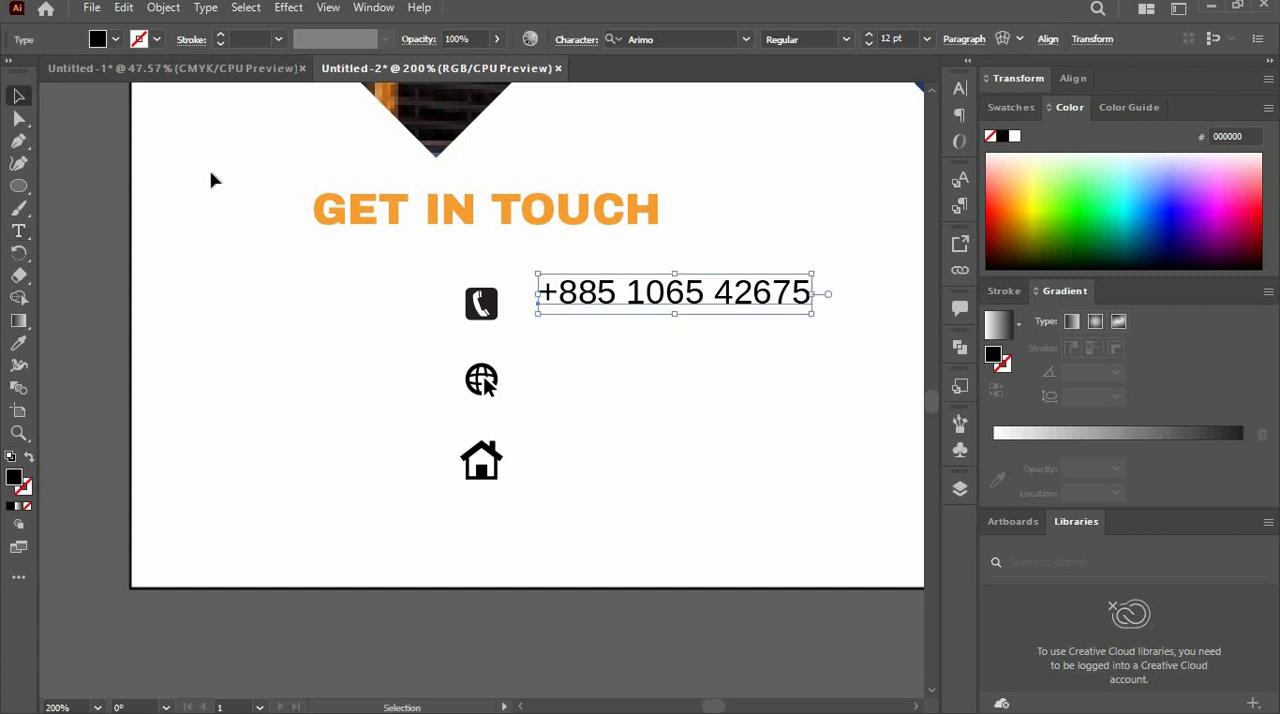
- Copy the phone number text beside the globe and house icons and align the three lines with their icons
drag(611, 290, 604, 467)
drag(709, 531, 666, 322)
click(677, 343)
click(665, 313)
key(t)
drag(795, 385, 502, 365)
key(BackSpace)
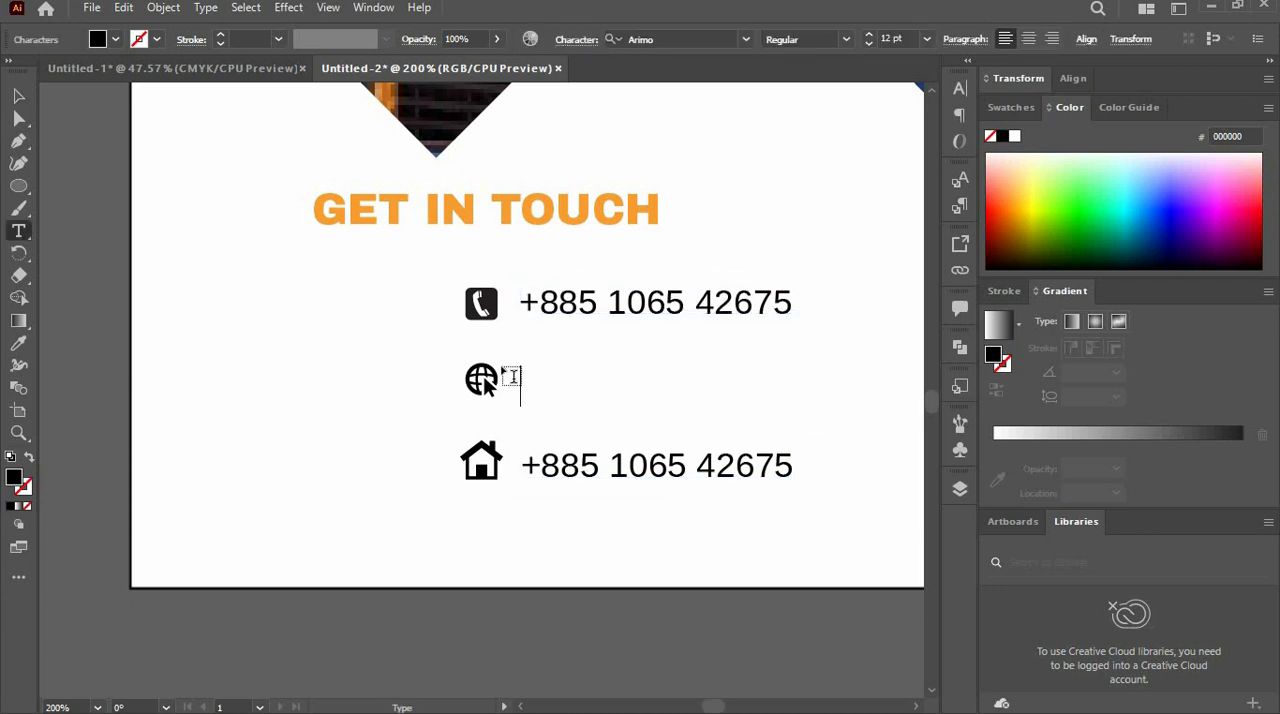
text(www.websitename.c)
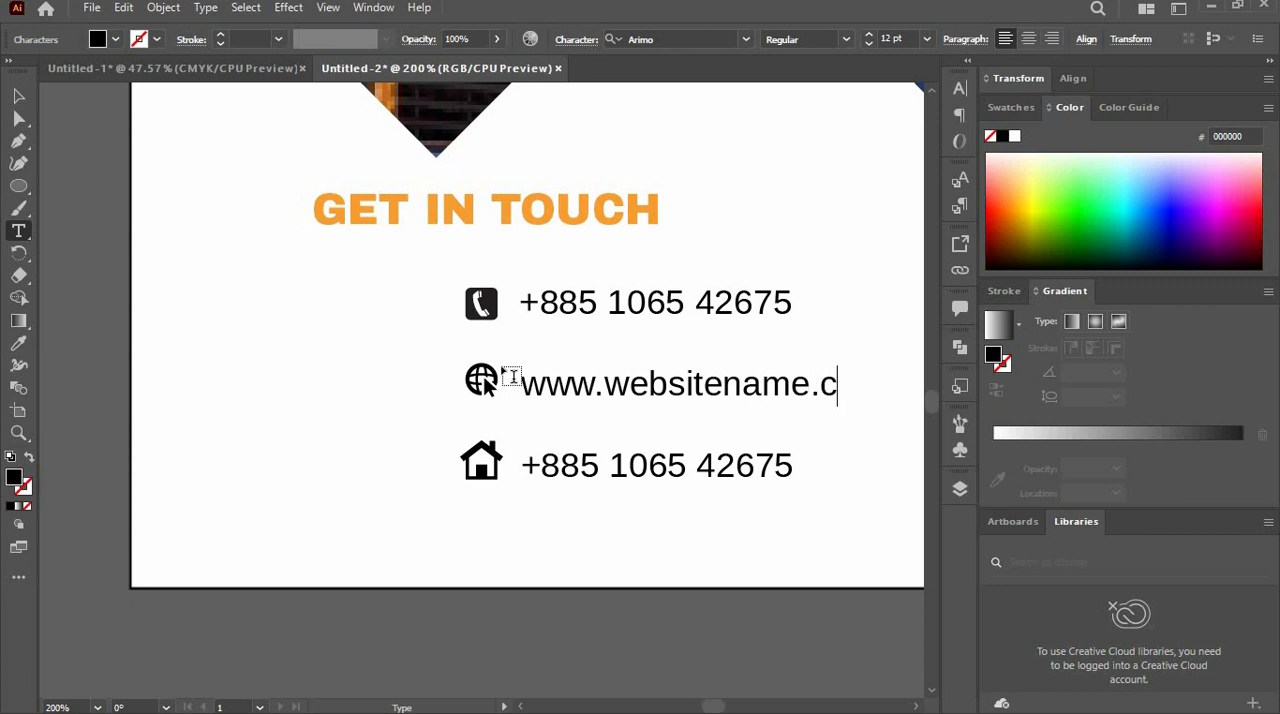
text(om)
- Replace the copied text beside the house icon with the company's postal address
drag(795, 465, 501, 494)
text(123)
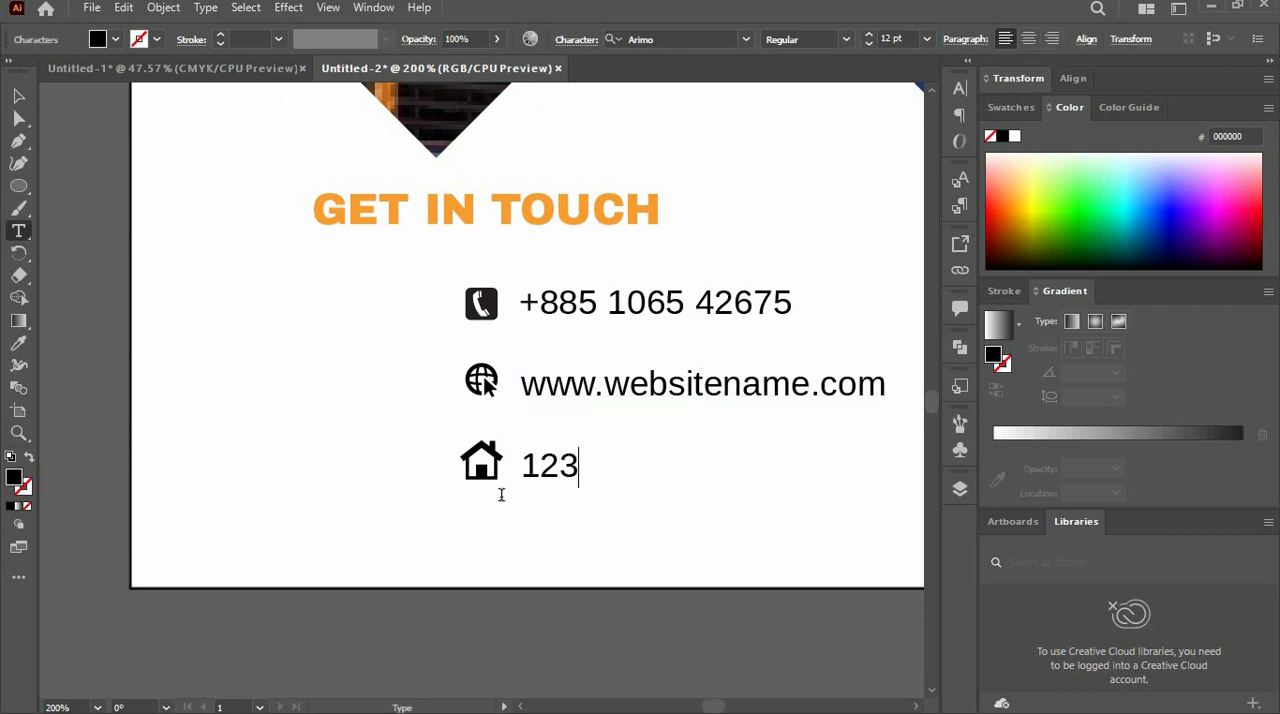
text( Gilead City)
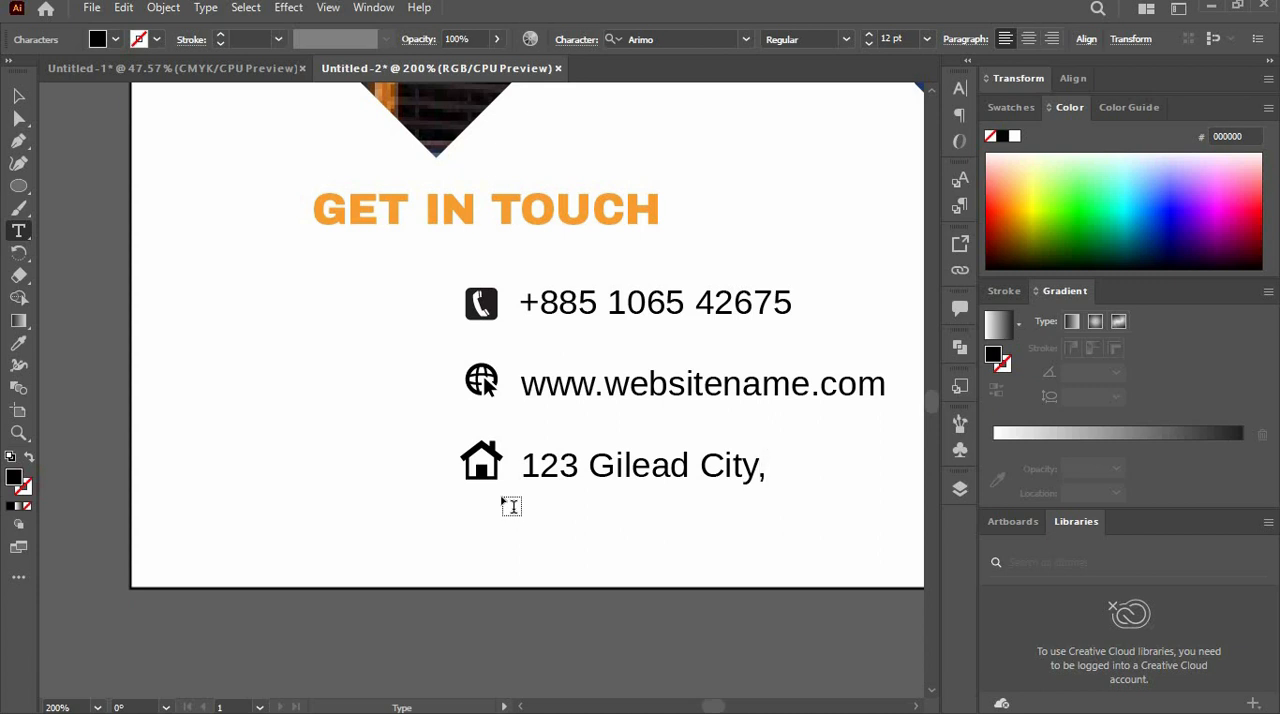
text(,Germa)
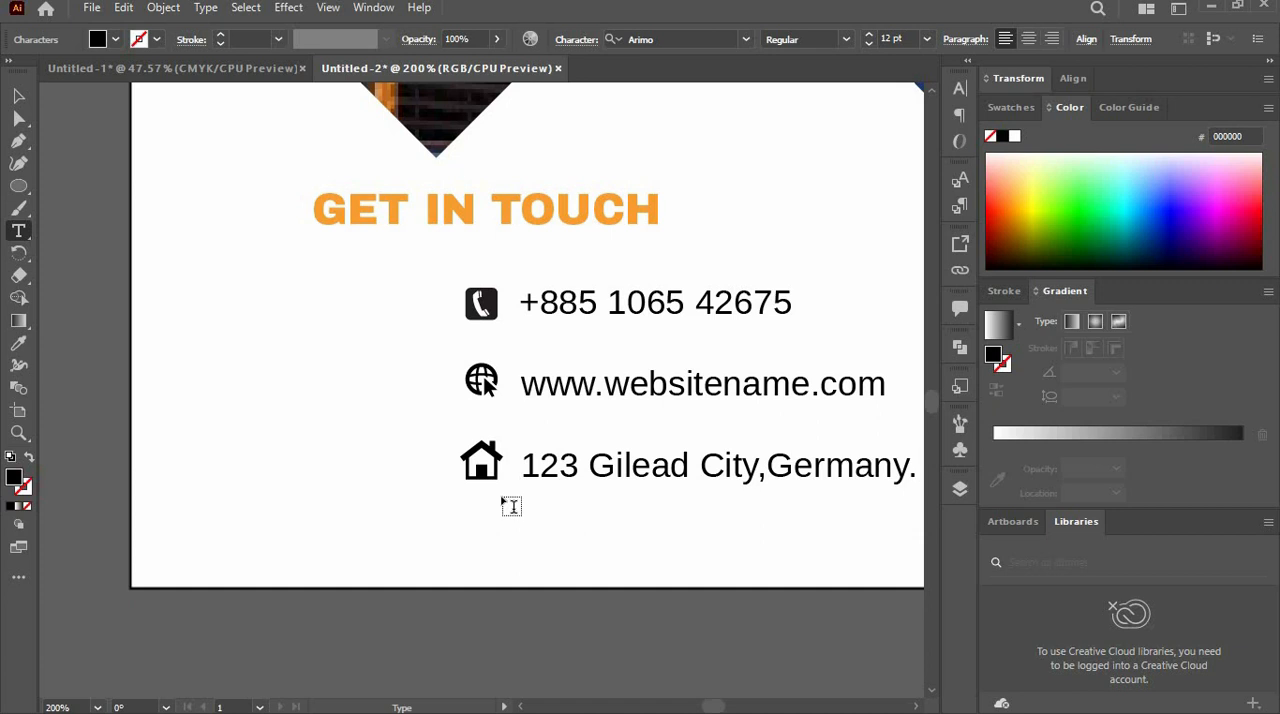
text(ny.)
click(21, 95)
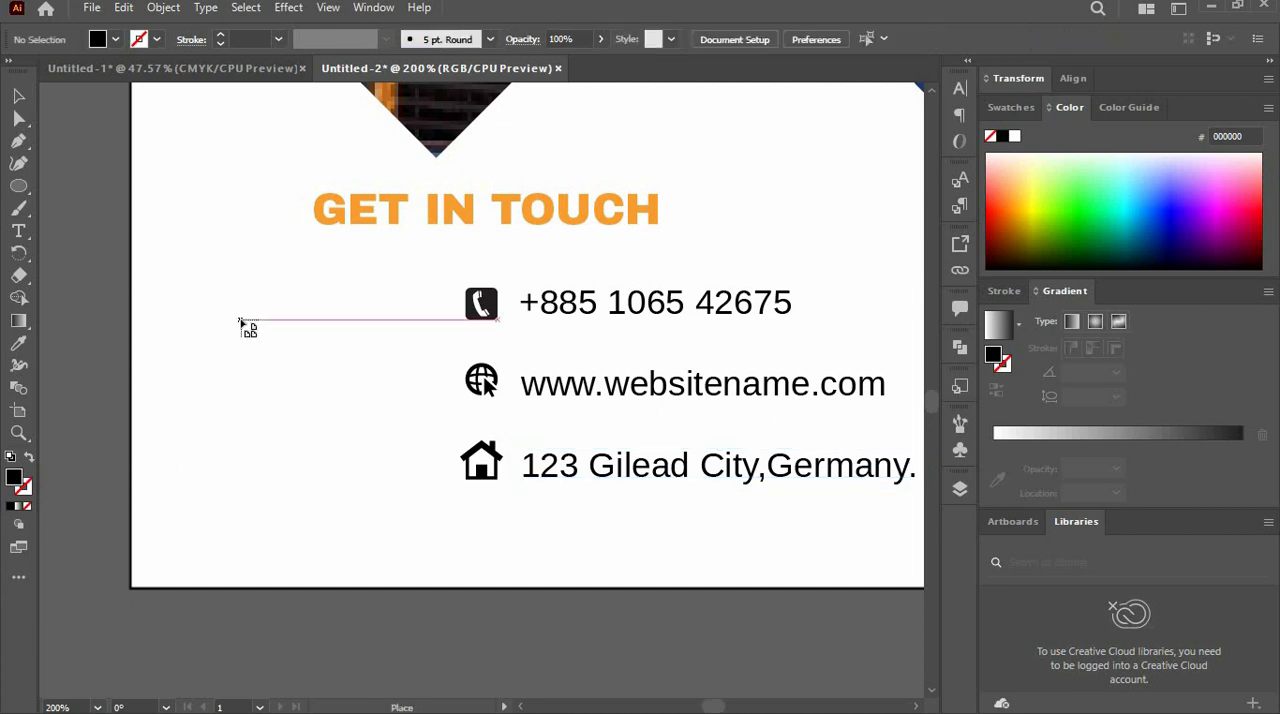
- Place the QR code image to the left of the contact icons, enlarge it slightly and move it closer to them
drag(225, 289, 429, 486)
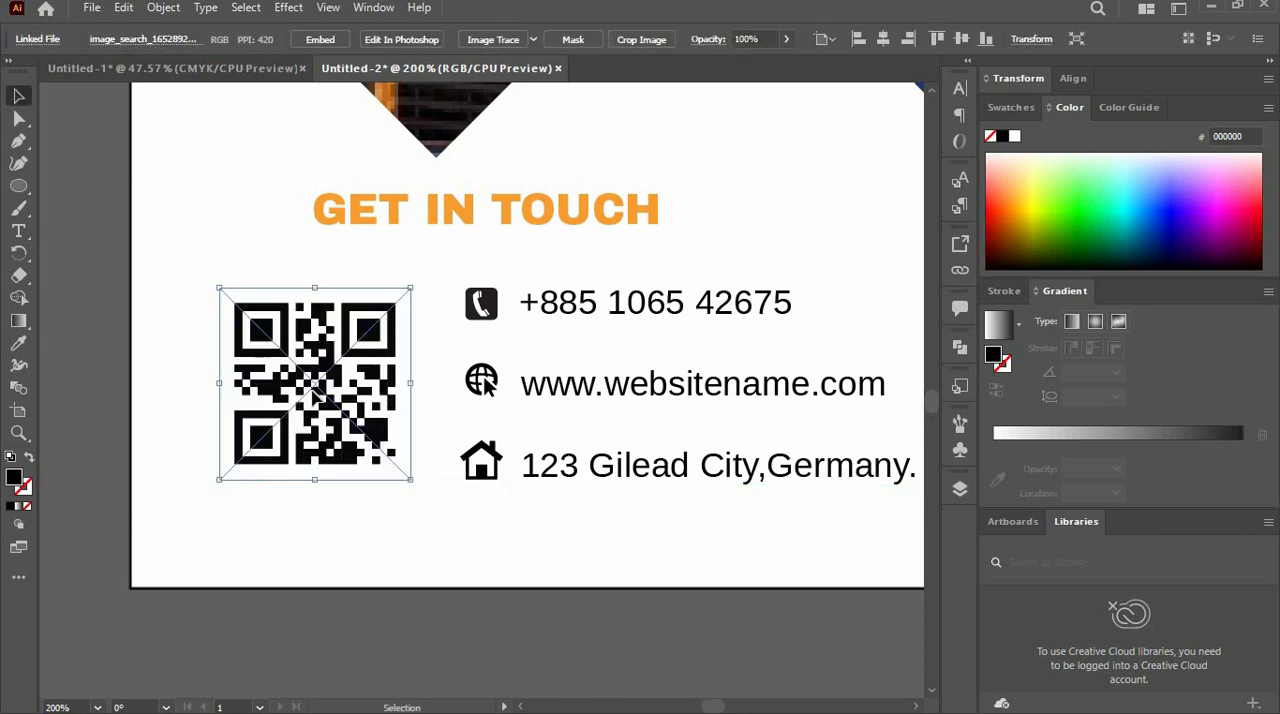
drag(307, 398, 336, 406)
click(371, 565)
drag(410, 467, 442, 507)
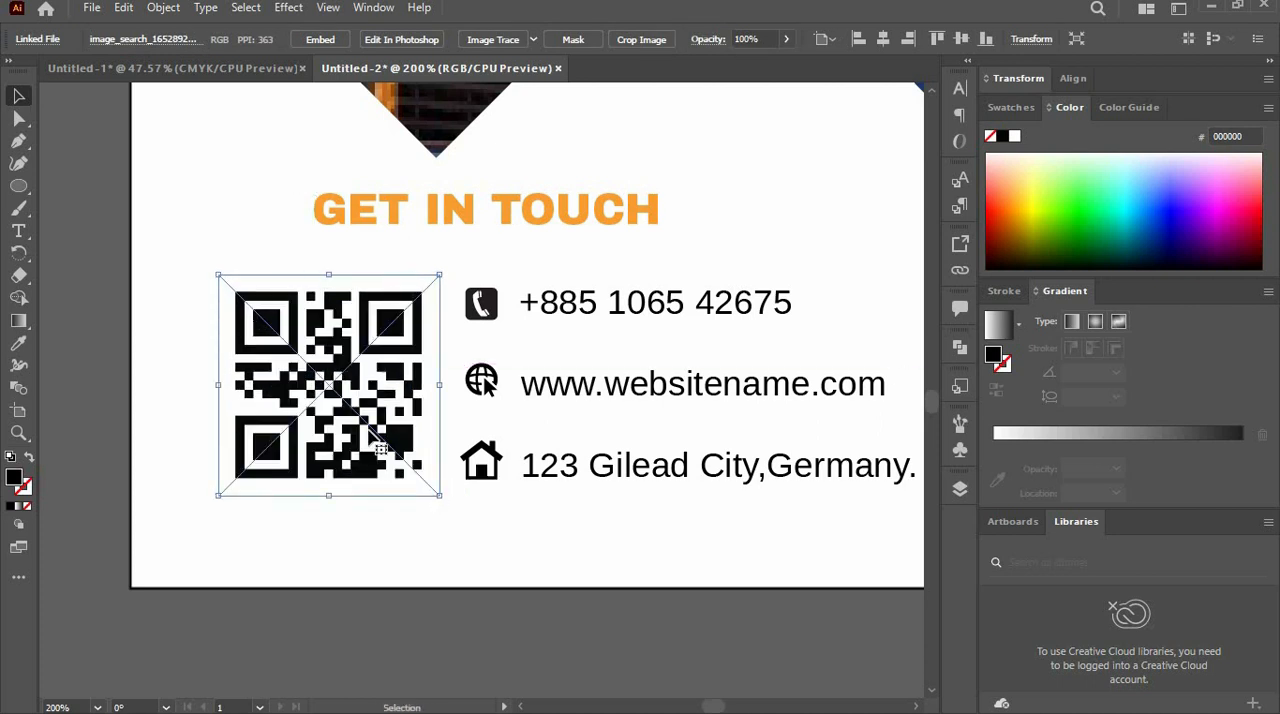
mouse_move(353, 413)
mouse_down()
mouse_move(397, 410)
mouse_move(376, 413)
mouse_up()
click(552, 525)
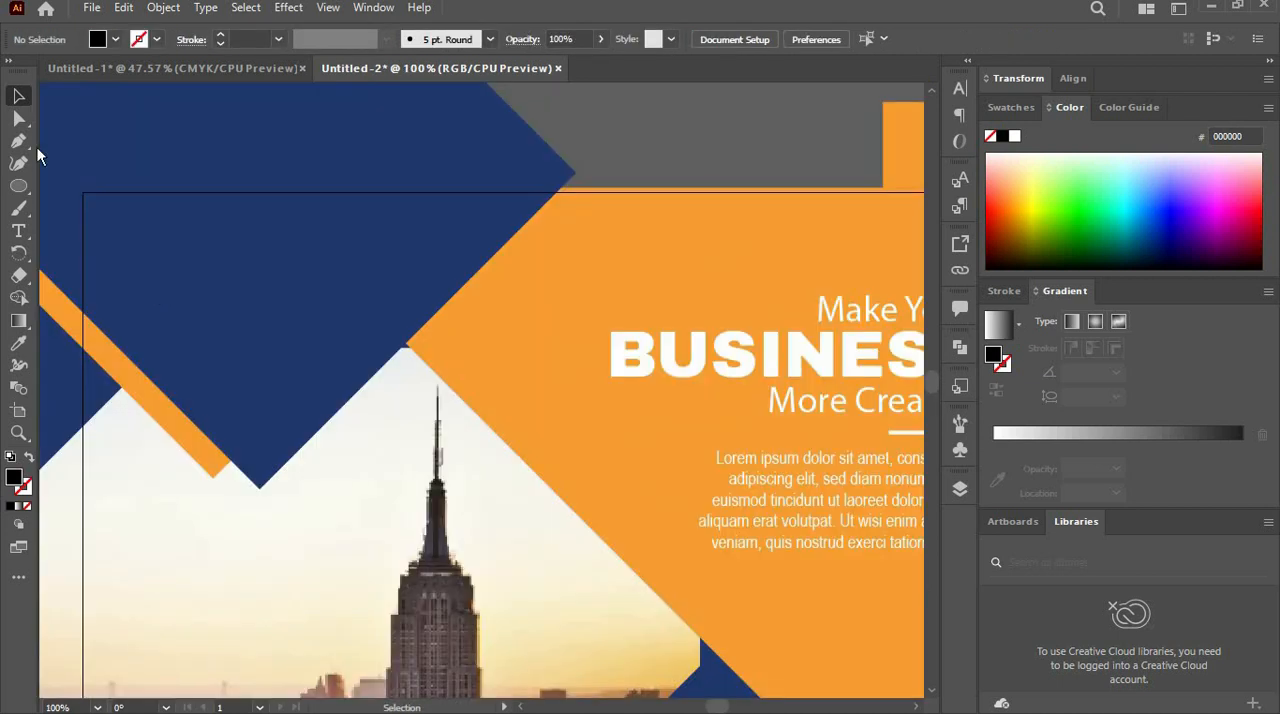
- Draw a small hexagon on the navy shape near the flyer's upper-left corner
click(18, 186)
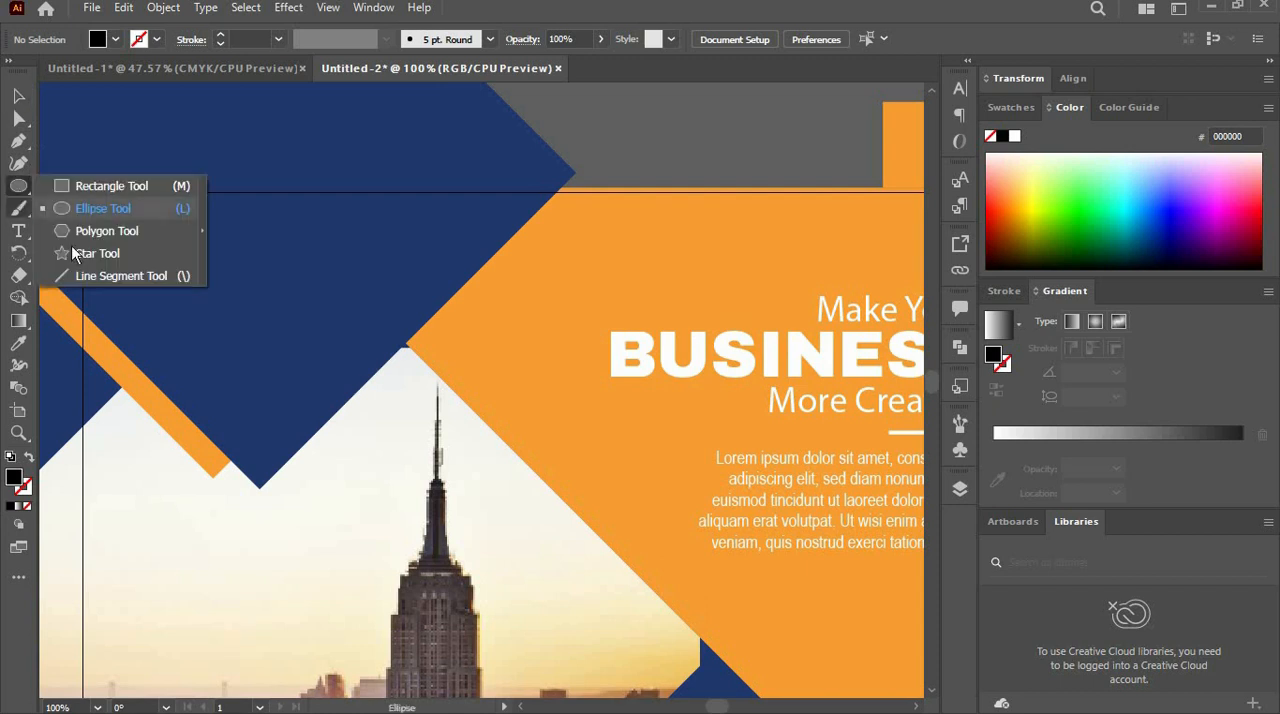
click(100, 231)
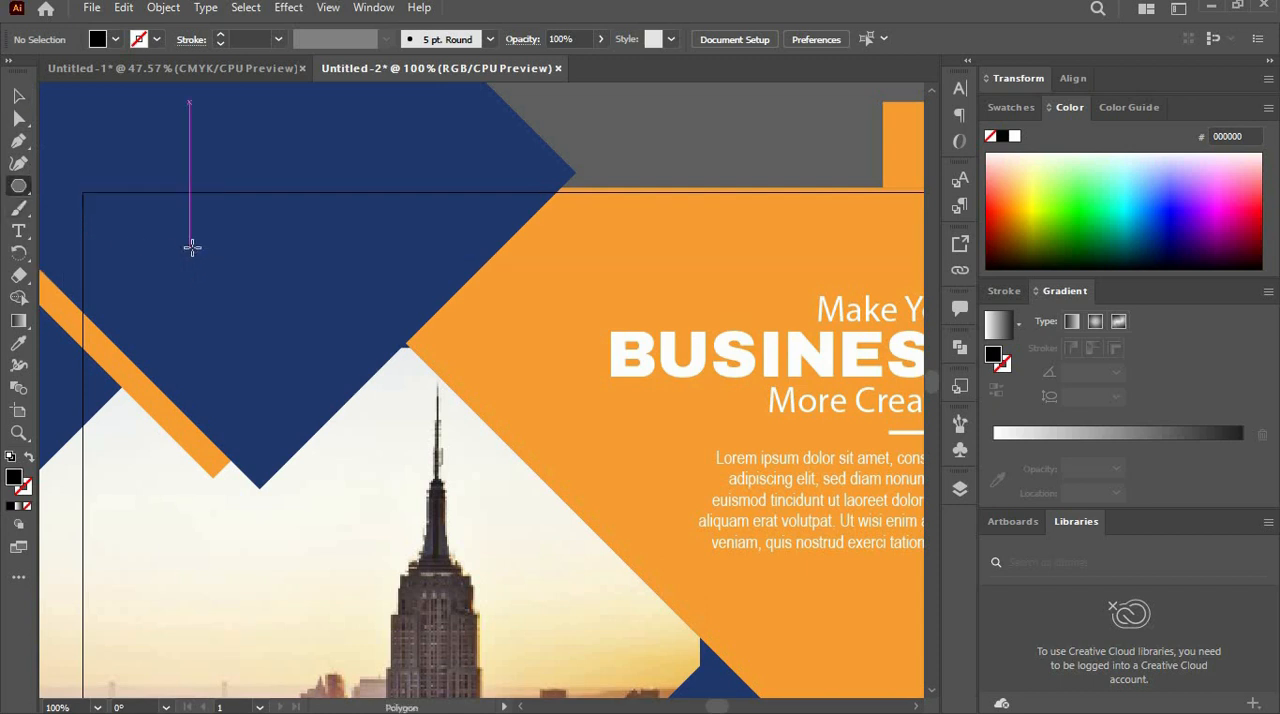
drag(190, 249, 205, 262)
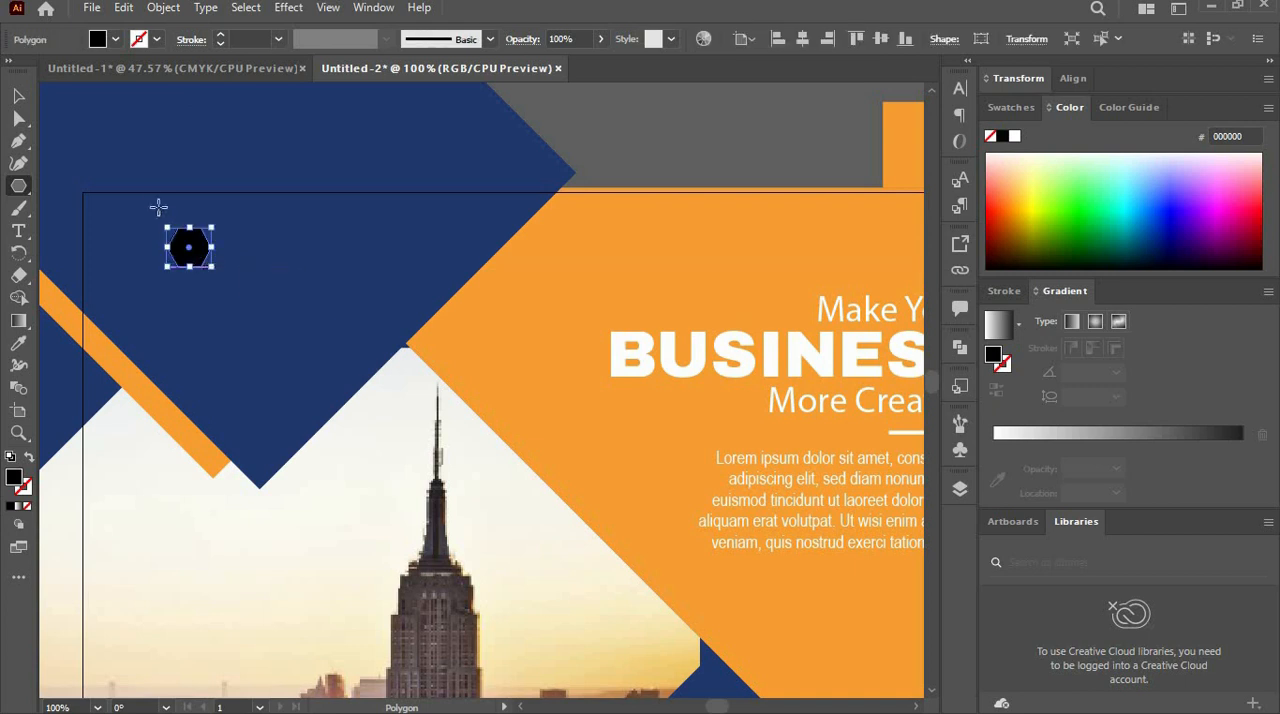
click(17, 97)
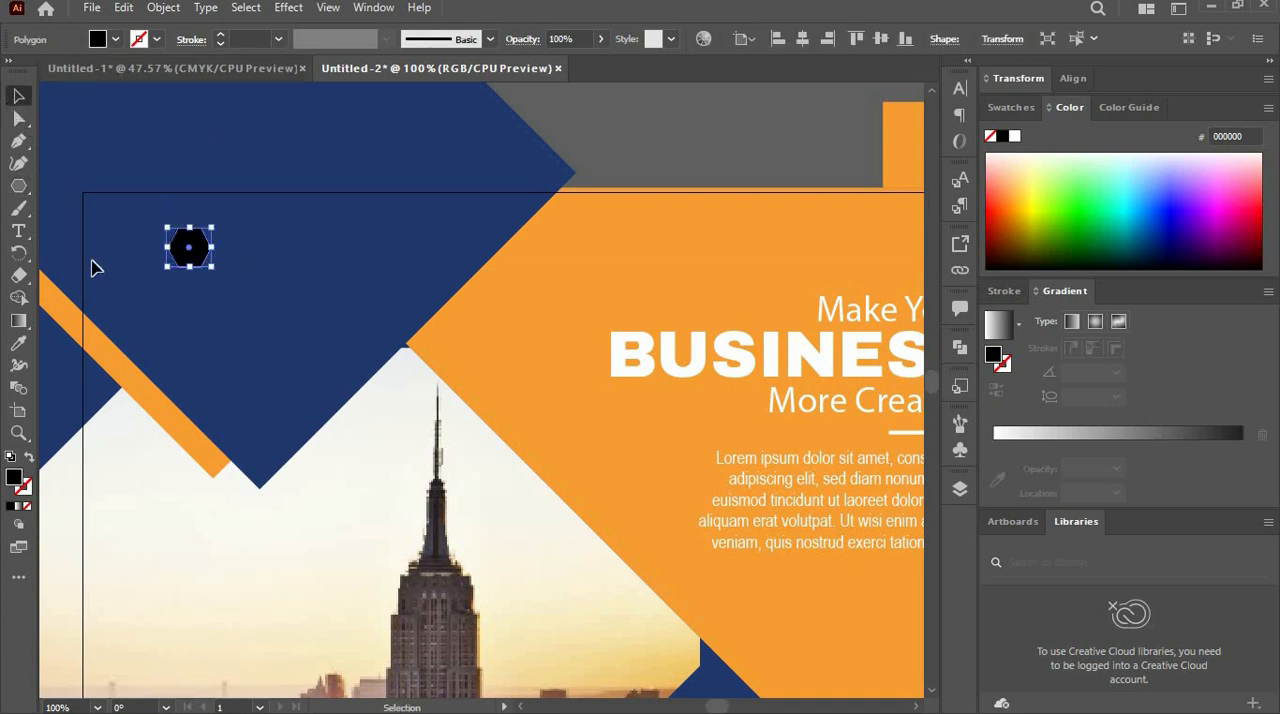
- Fill the hexagon with the sampled background orange and rotate it so that a corner points up
click(18, 343)
click(614, 257)
click(18, 97)
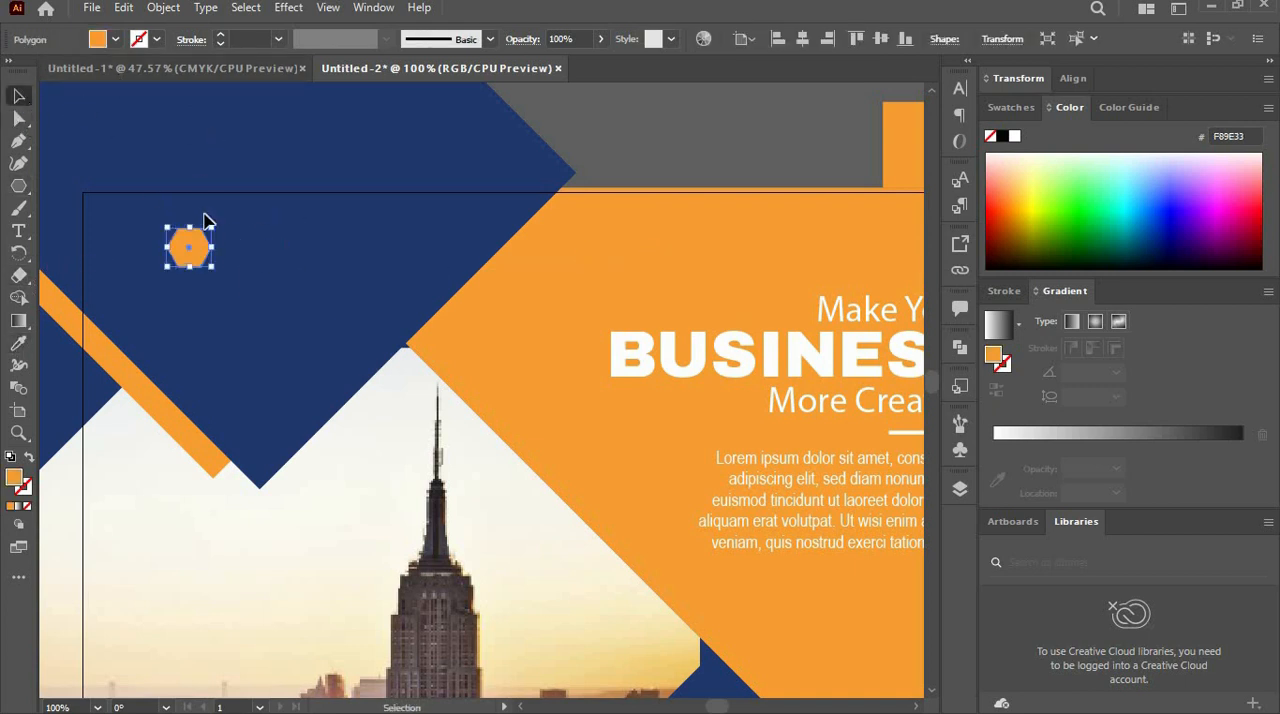
drag(213, 219, 213, 276)
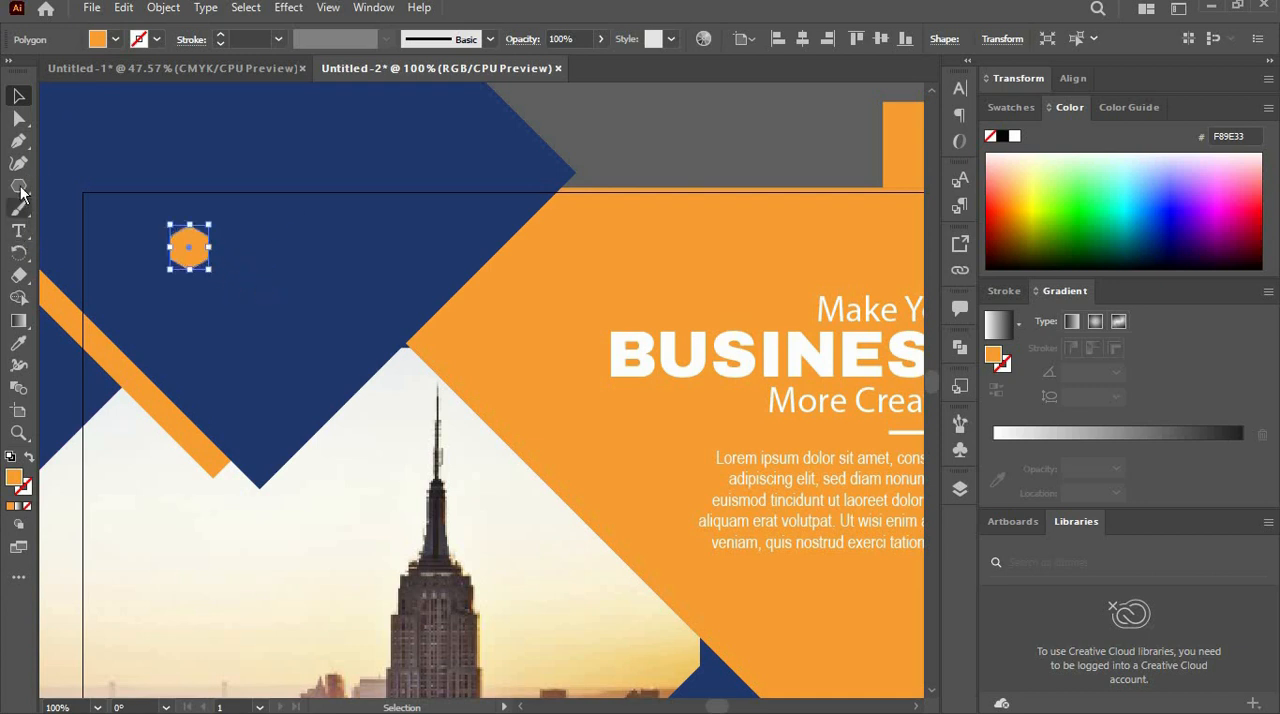
- Add the text "LOGO" to the right of the orange hexagon
click(18, 230)
click(235, 243)
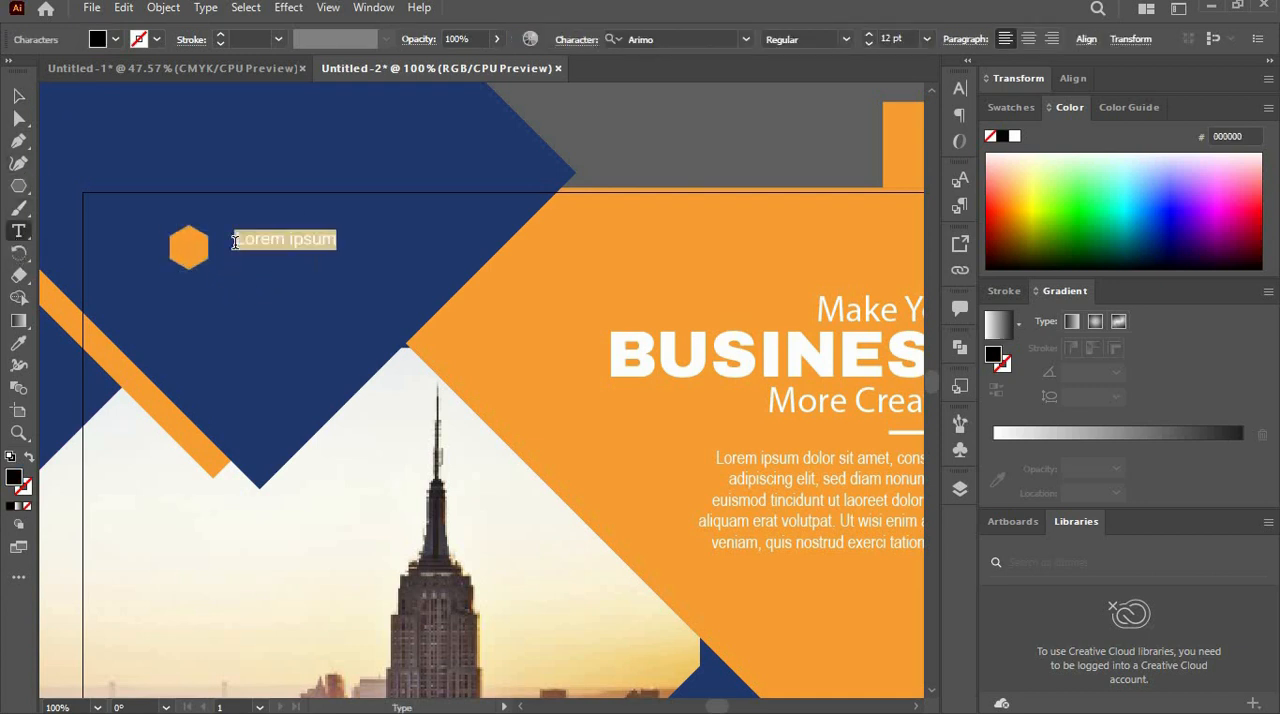
text(OGO)
click(18, 95)
- Colour "LOGO" white, set it in the heavy heading font and move it closer to the hexagon
click(97, 39)
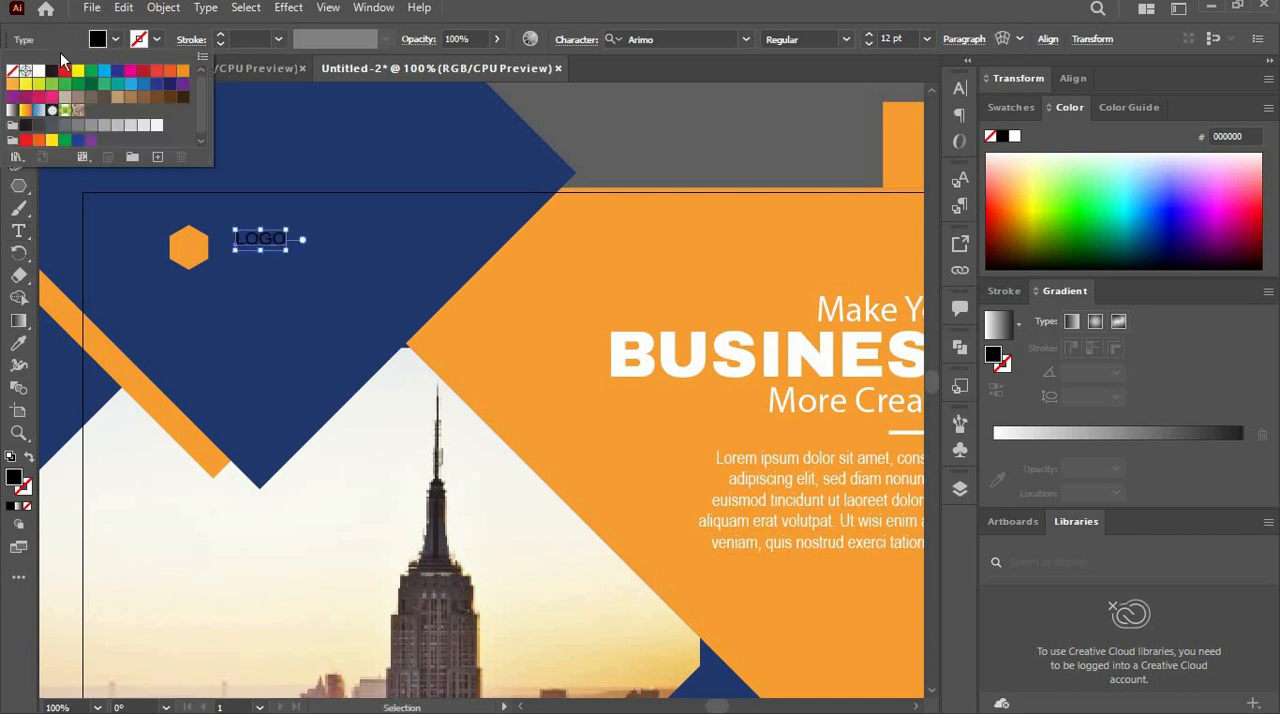
click(39, 71)
click(725, 43)
click(746, 41)
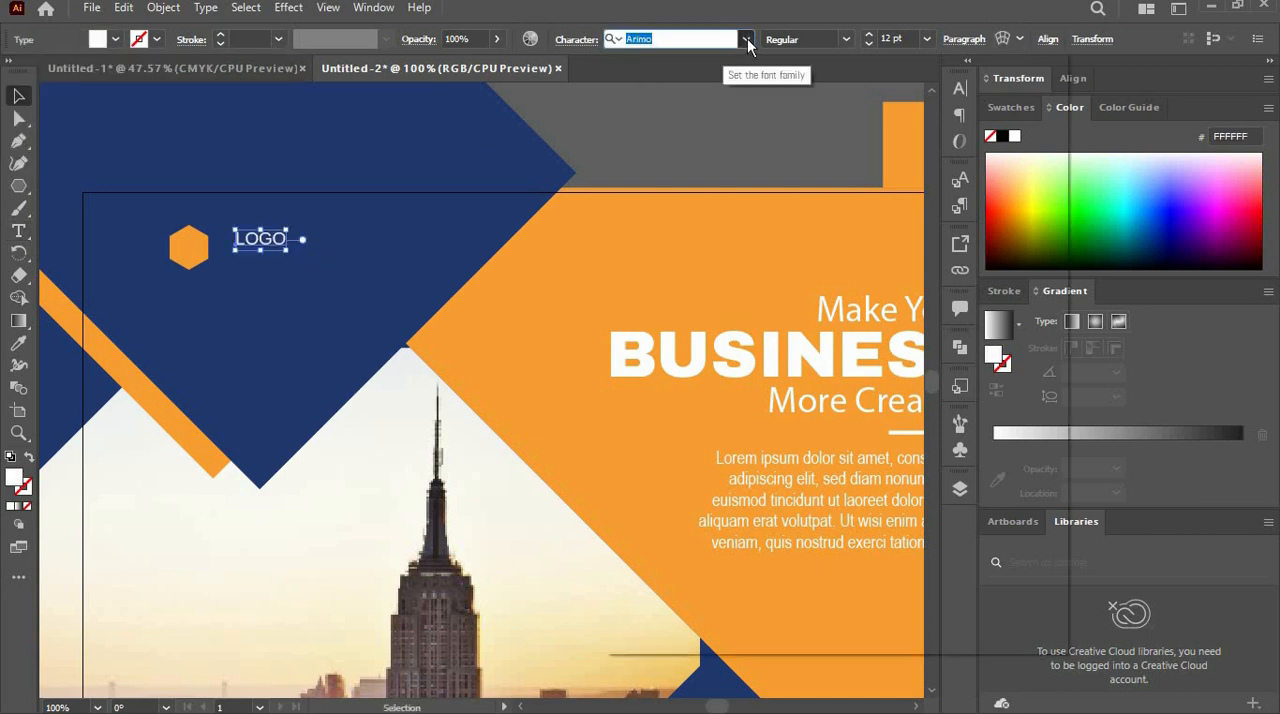
click(757, 168)
mouse_move(291, 249)
mouse_down()
mouse_move(337, 291)
mouse_move(336, 314)
mouse_move(274, 250)
mouse_up()
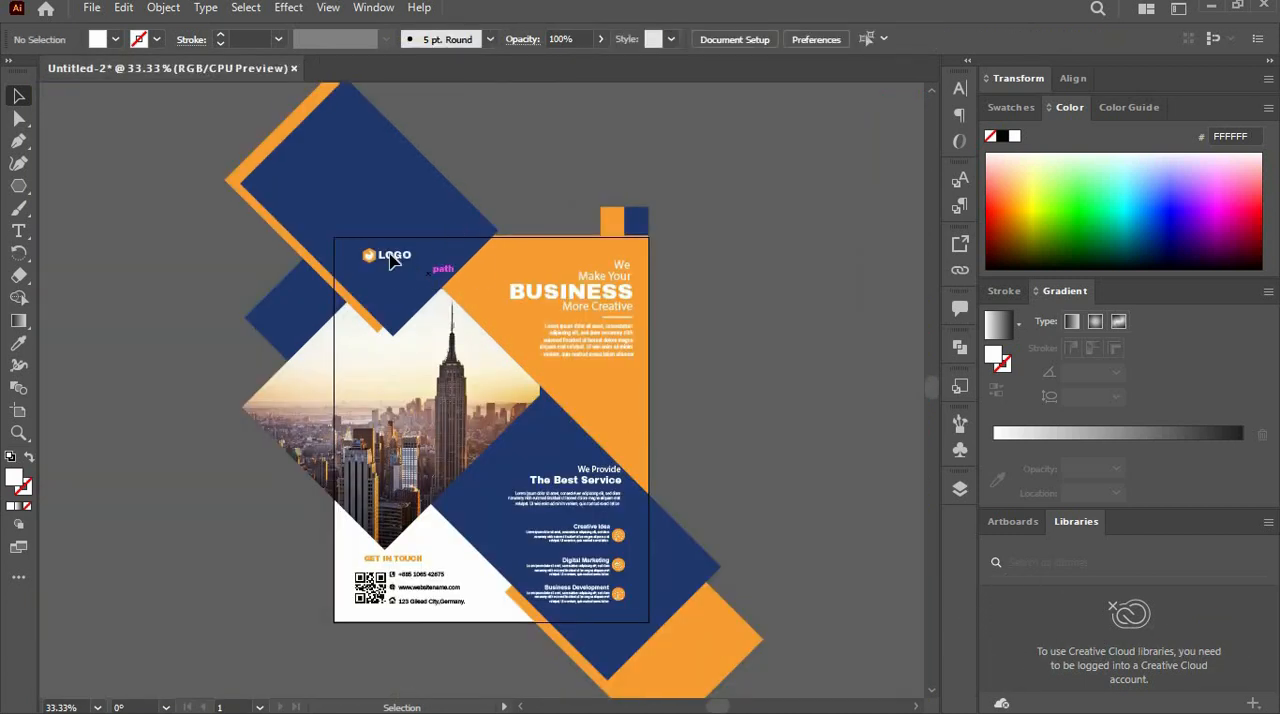
- Move the hexagon and "LOGO" text together slightly down on the navy shape
drag(425, 276, 351, 243)
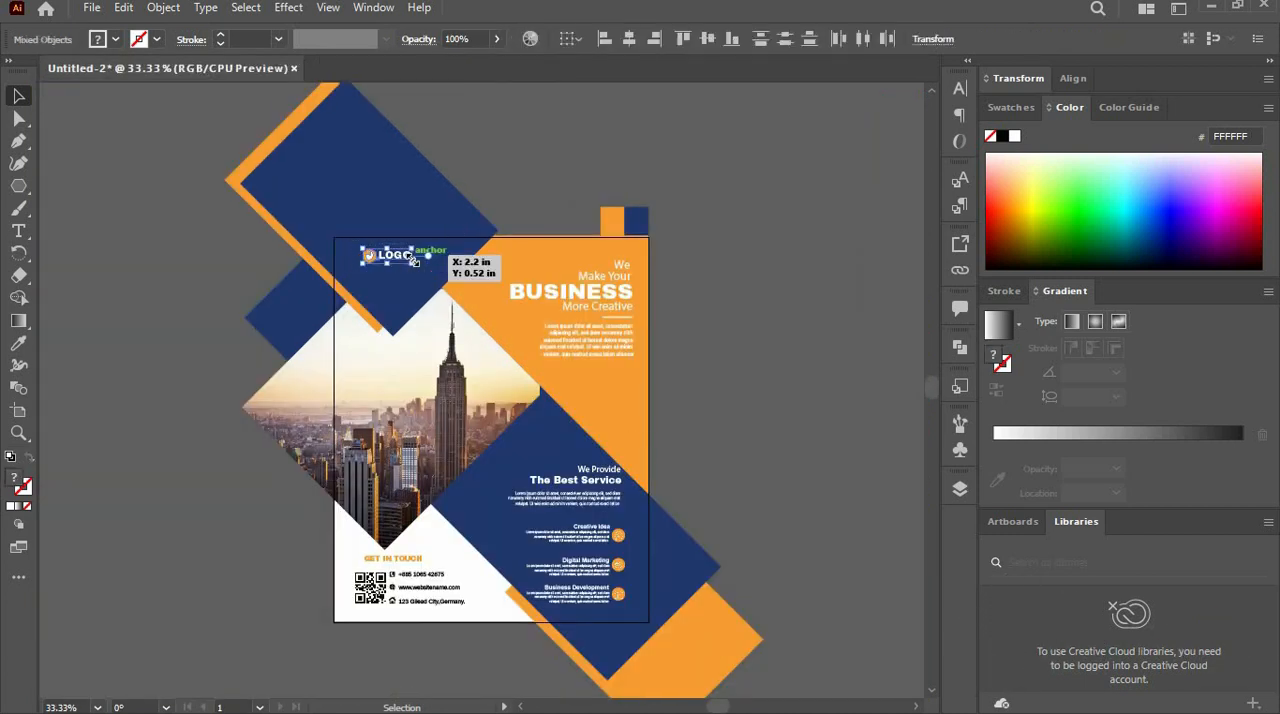
drag(397, 264, 397, 268)
click(714, 294)
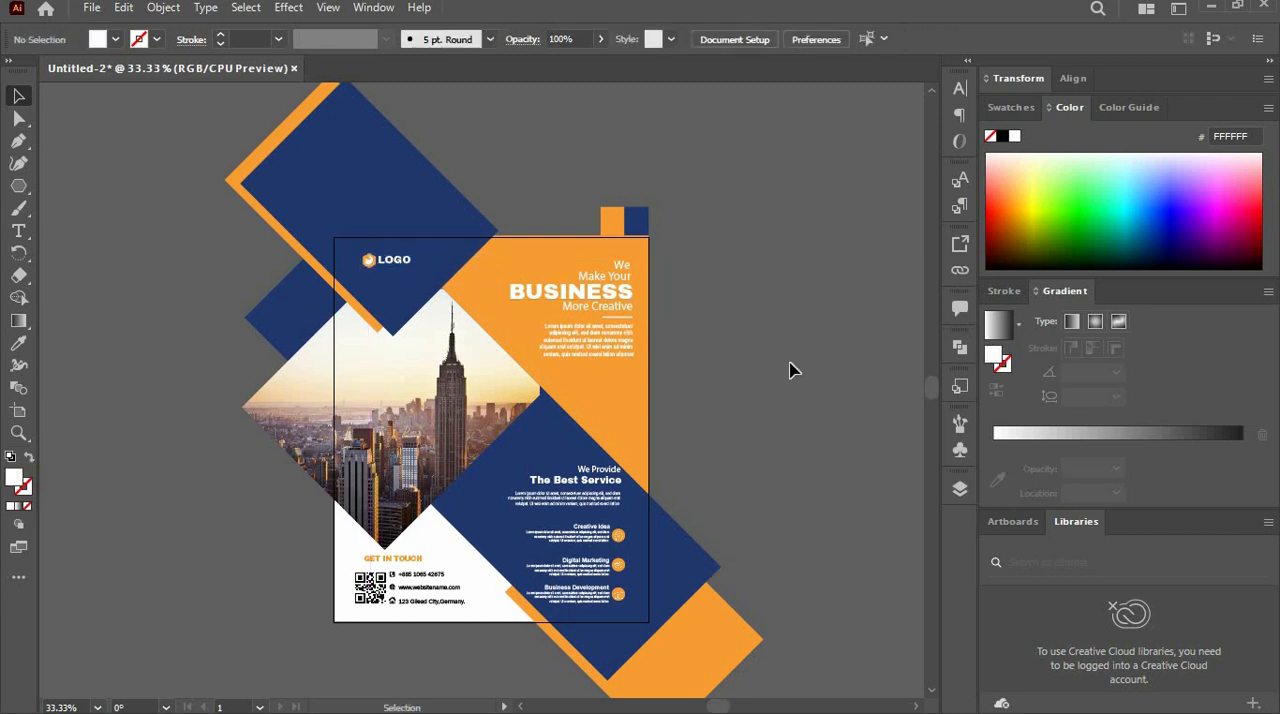